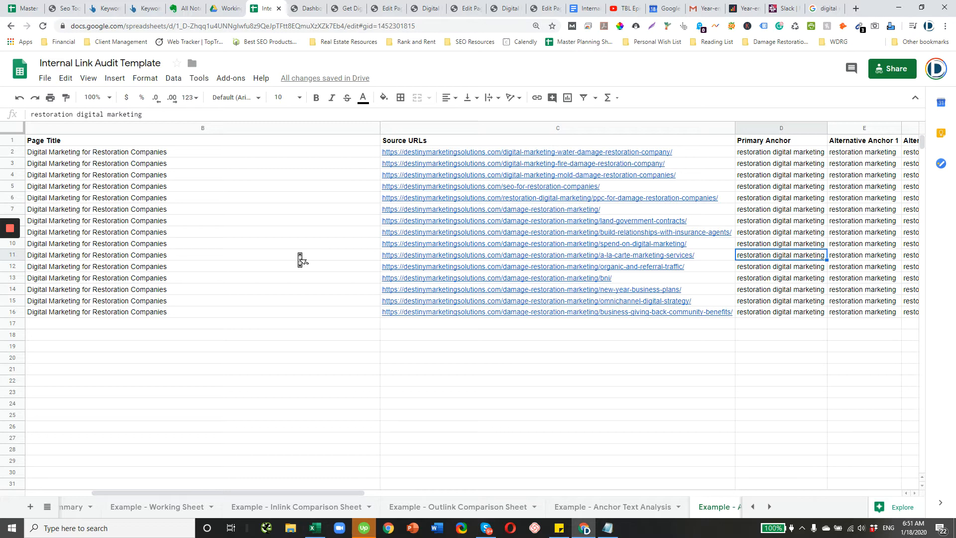
Examine the Destination URLs column from row 11 up to its first entry in row 2
key("Left")
key("Left")
key("Left")
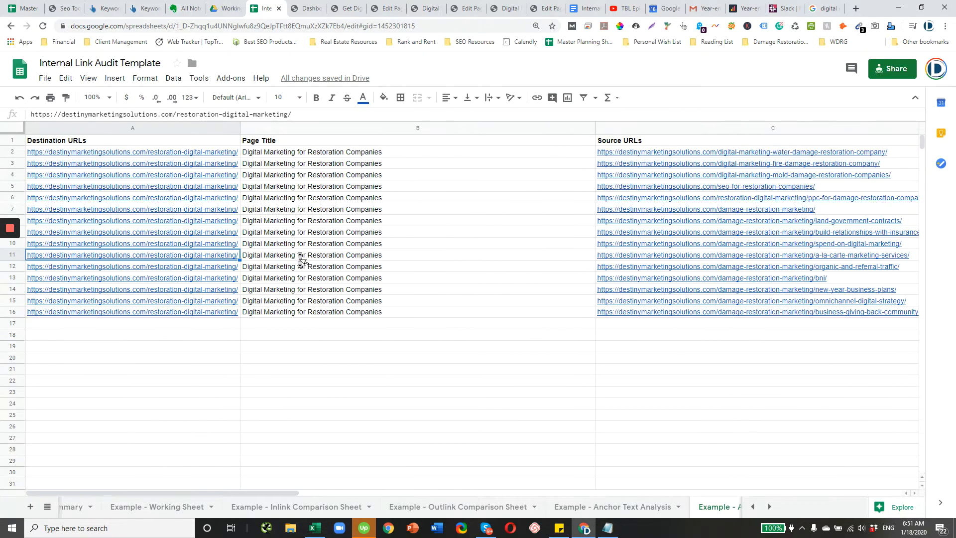
key("Up")
key("Up")
key("Up")
key("Up")
key("Up")
key("Up")
key("Up")
key("Up")
key("Up")
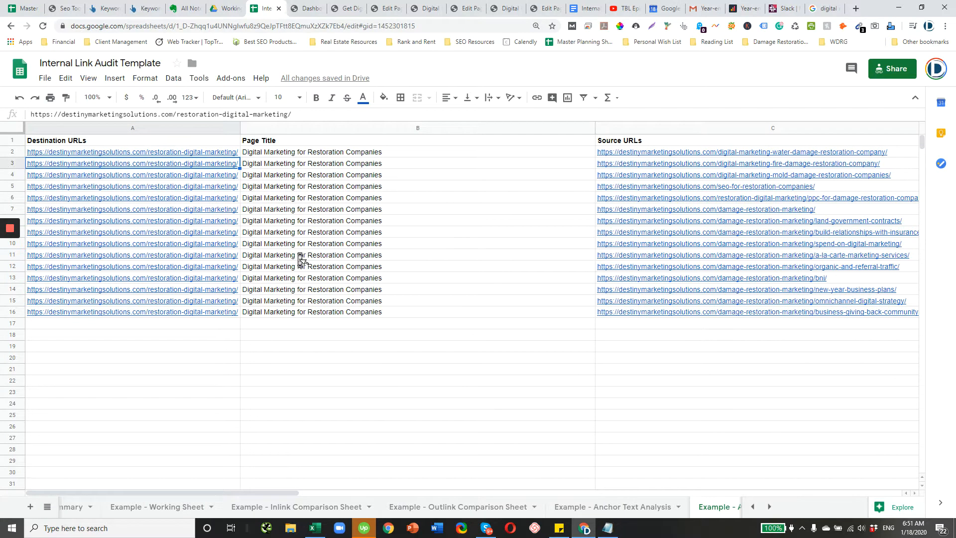
Examine row 2 from the source URL across to Alternative Anchor 3
key("Right")
key("Right")
key("Right")
key("Left")
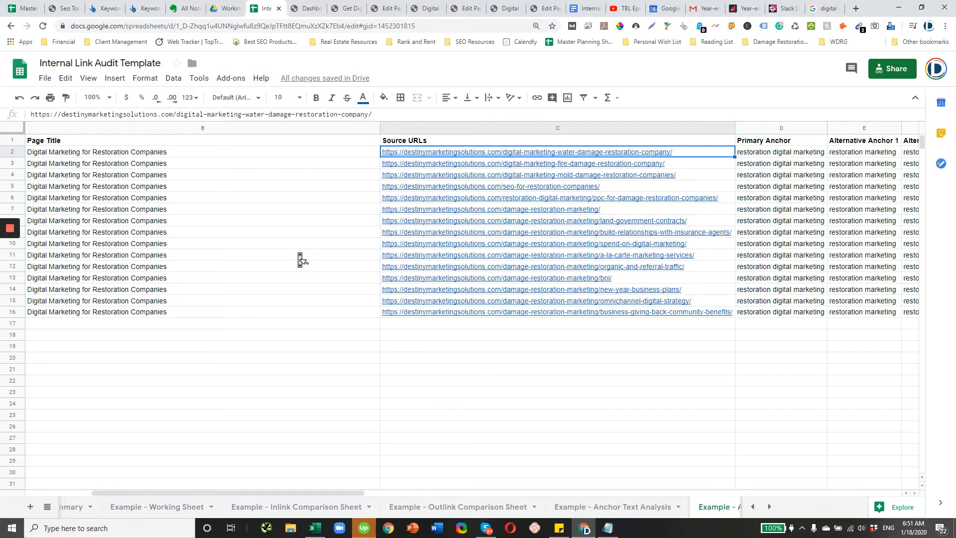
key("Right")
key("Right")
key("Right")
key("Right")
key("Right")
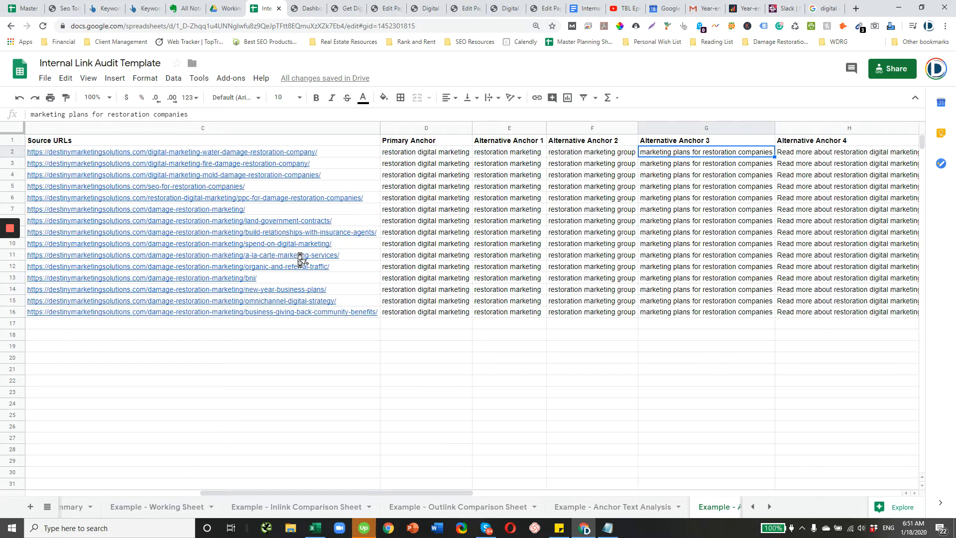
Compare the destination URL in row 2 with its Primary Anchor and Alternative Anchor 1
key("Left")
key("Left")
key("Left")
key("Left")
key("Left")
key("Left")
key("Left")
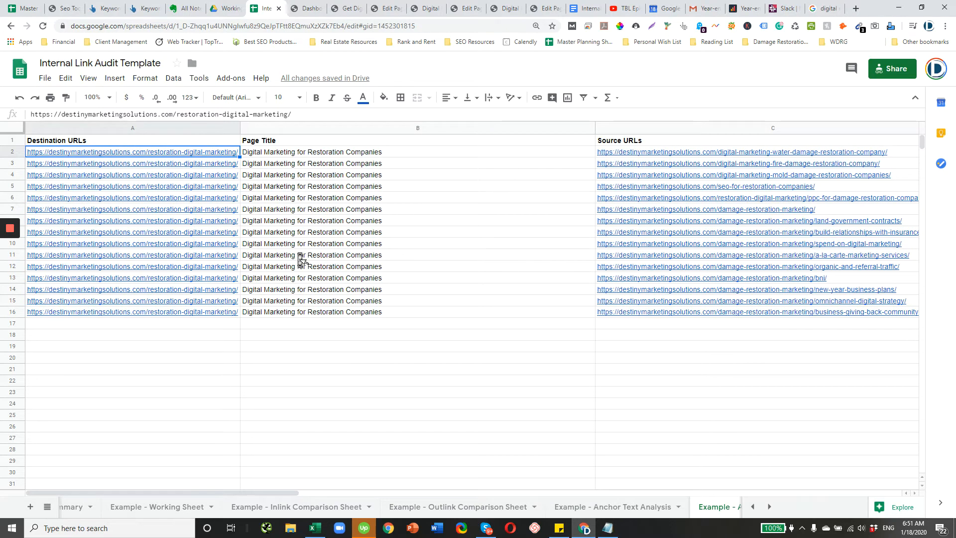
key("Right")
key("Right")
key("Right")
key("Right")
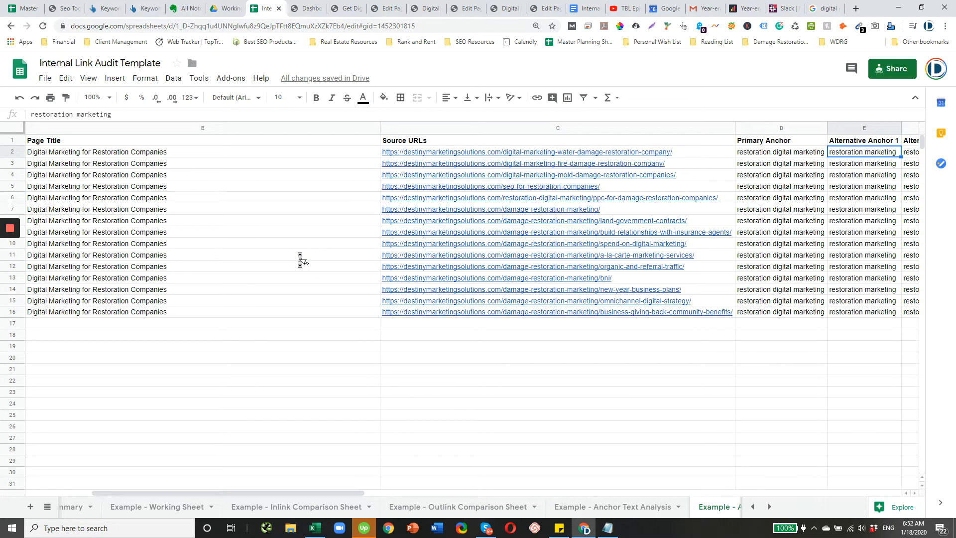
key("Left")
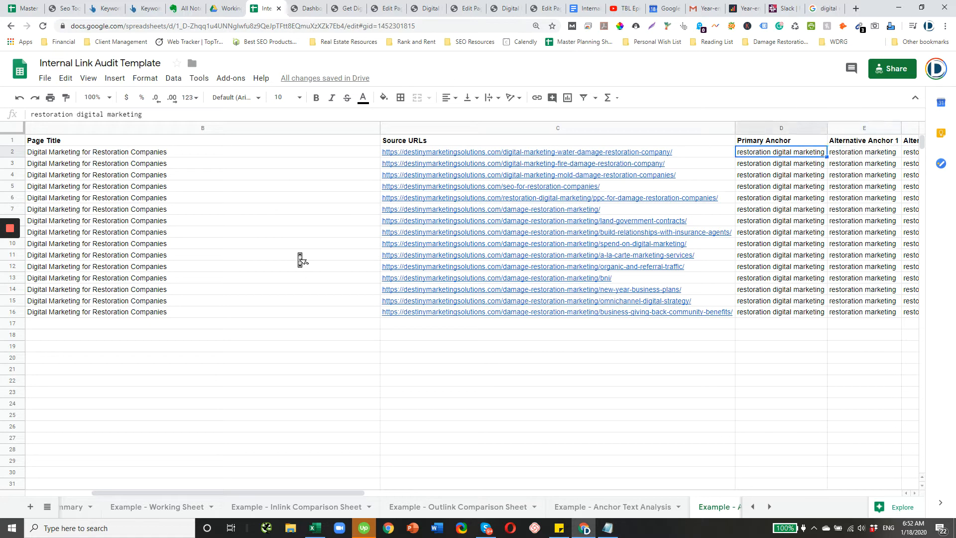
key("Left")
key("Left")
key("Left")
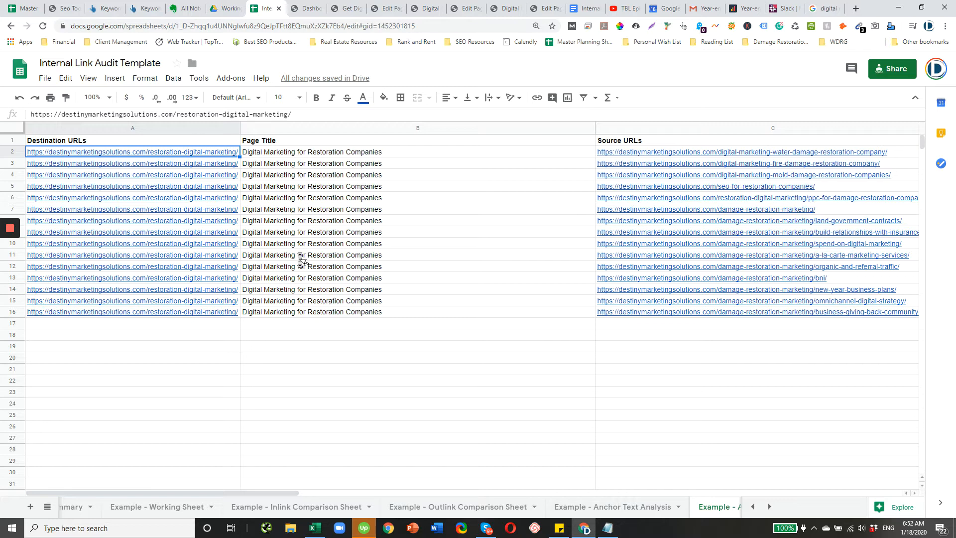
Examine the Page Title column from row 2 down to row 16, ending on the last destination URL
key("Right")
key("Right")
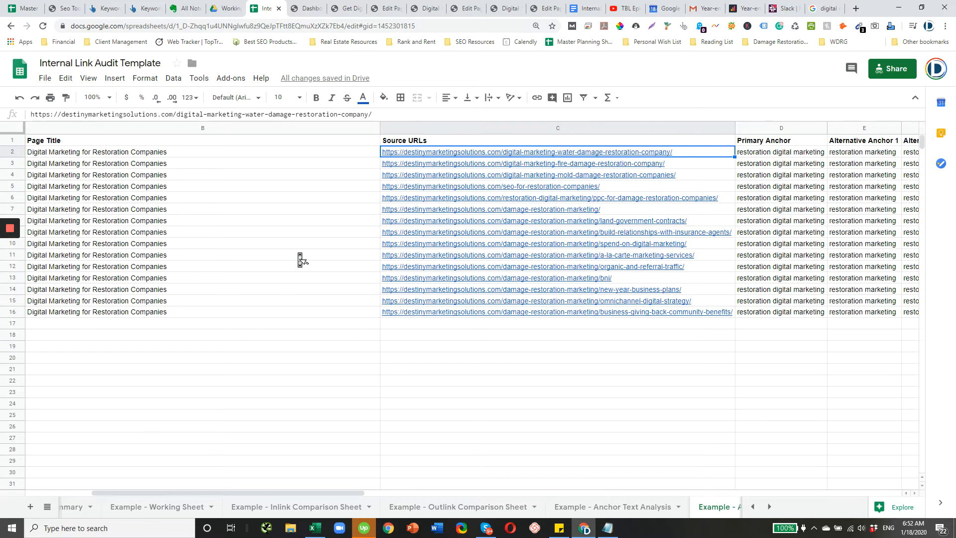
key("Left")
key("Left")
key("Right")
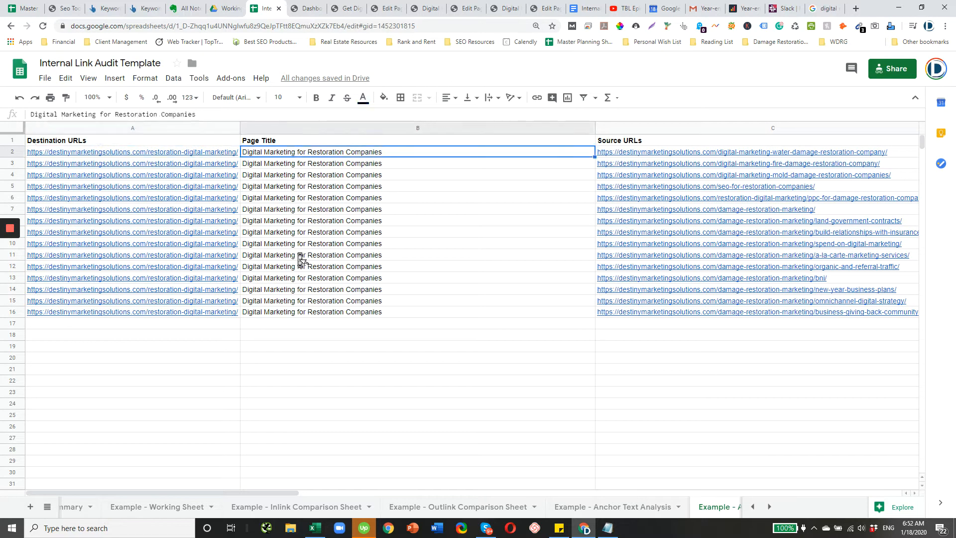
key("Down")
key("Down")
key("Down")
key("Down")
key("Down")
key("Down")
key("Down")
key("Down")
key("Down")
key("Down")
key("Down")
key("Down")
key("Down")
key("Down")
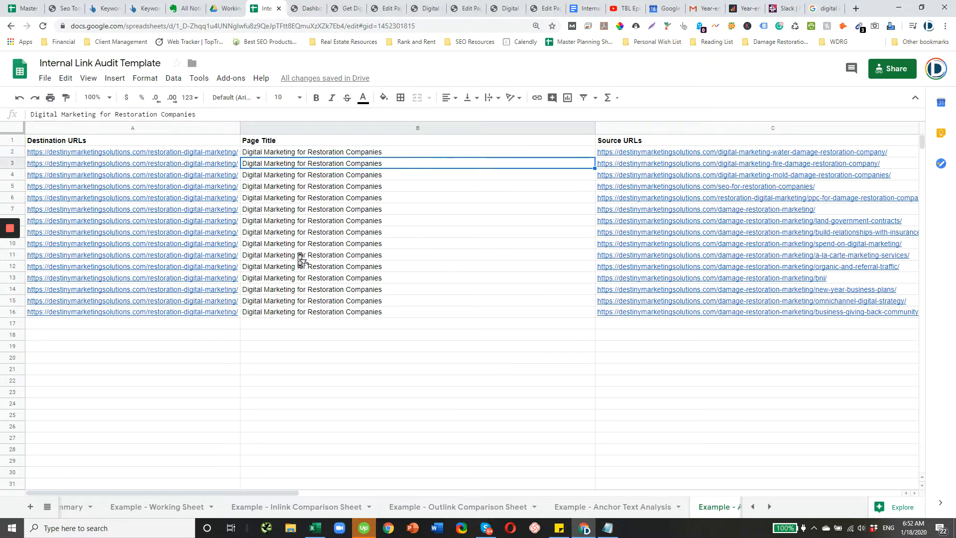
key("Left")
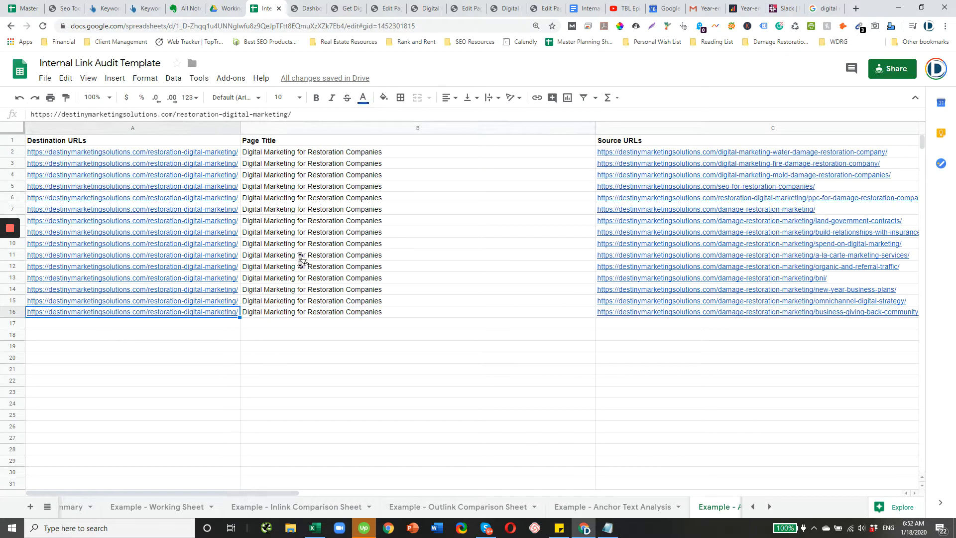
Examine the Source URLs column from row 16 back up to row 2
key("Right")
key("Right")
key("Up")
key("Up")
key("Up")
key("Up")
key("Up")
key("Up")
key("Up")
key("Up")
key("Up")
key("Up")
key("Up")
key("Up")
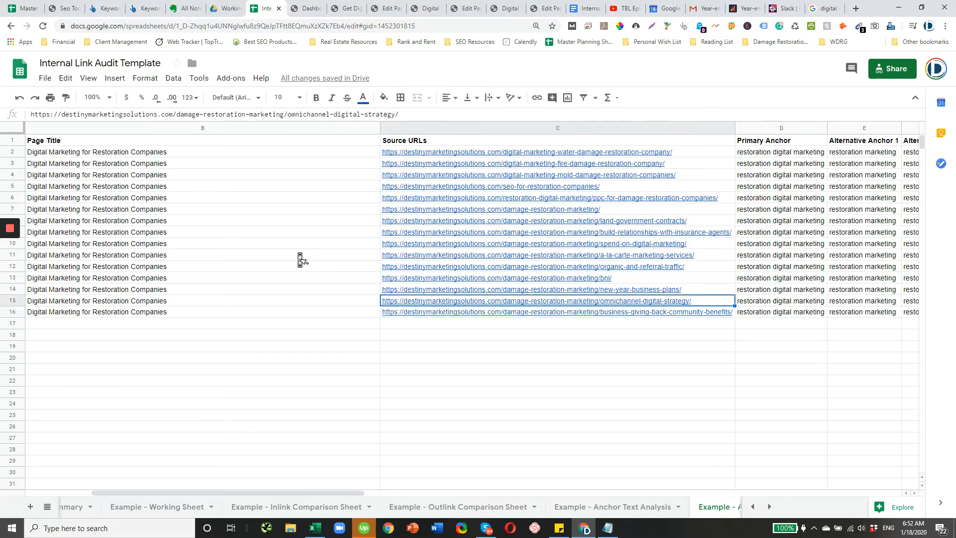
key("Up")
key("Up")
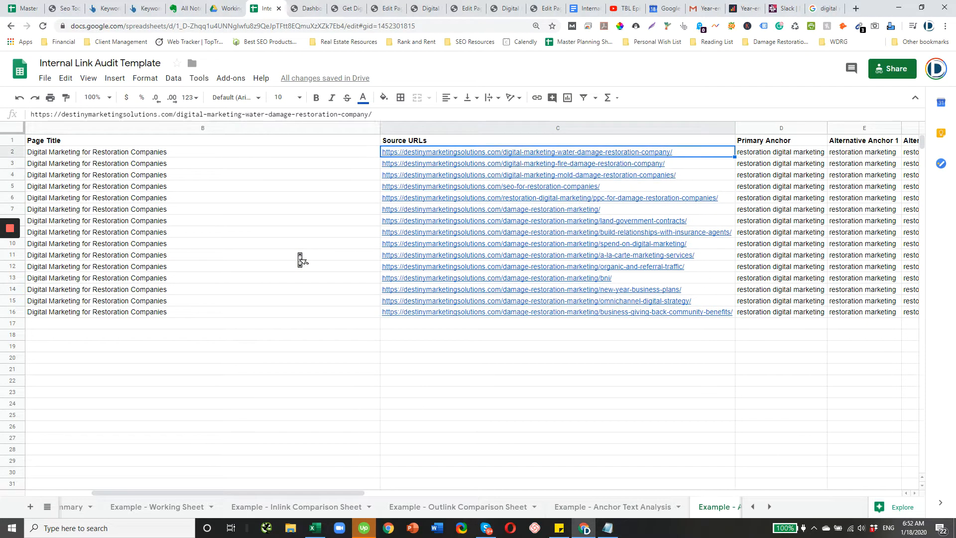
Check the destination URL in row 2 and select all the source URLs in C2:C16
key("Left")
key("Left")
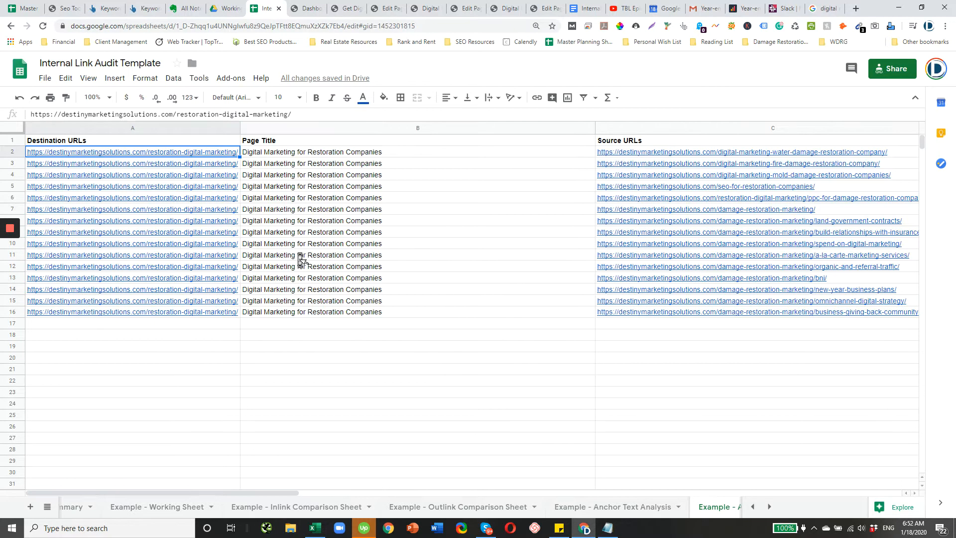
key("Right")
key("Right")
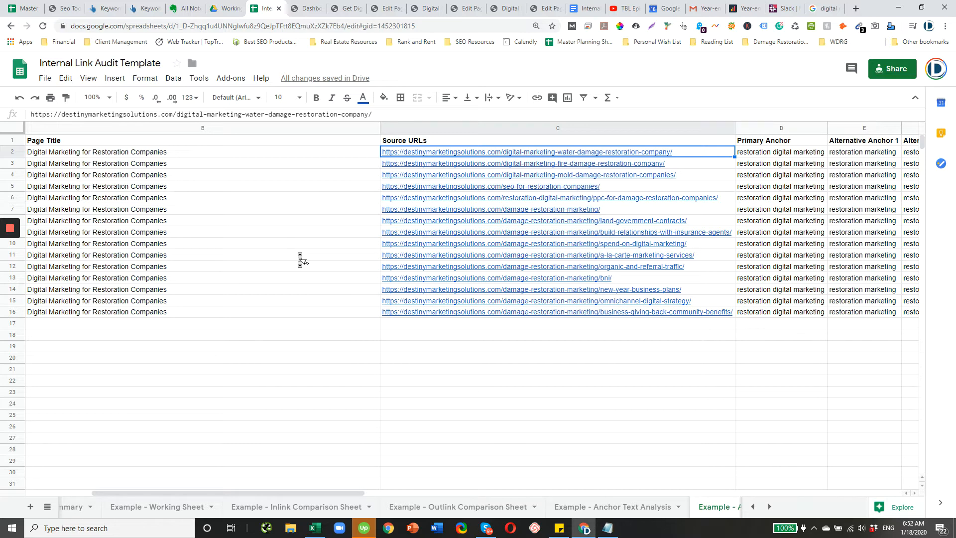
key("shift+Down")
key("shift+Down")
key("shift+Down")
key("shift+Down")
key("shift+Down")
key("shift+Down")
key("shift+Down")
key("shift+Down")
key("shift+Down")
key("shift+Down")
key("shift+Down")
key("shift+Down")
key("shift+Down")
key("shift+Down")
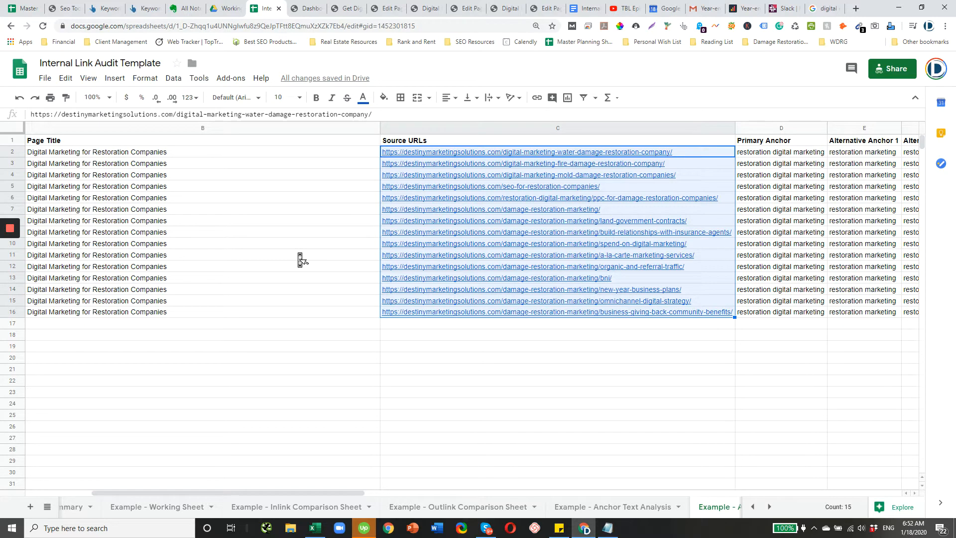
Examine row 4 from the source URL across to the Alternative Anchor 4 formula
key("Down")
key("Down")
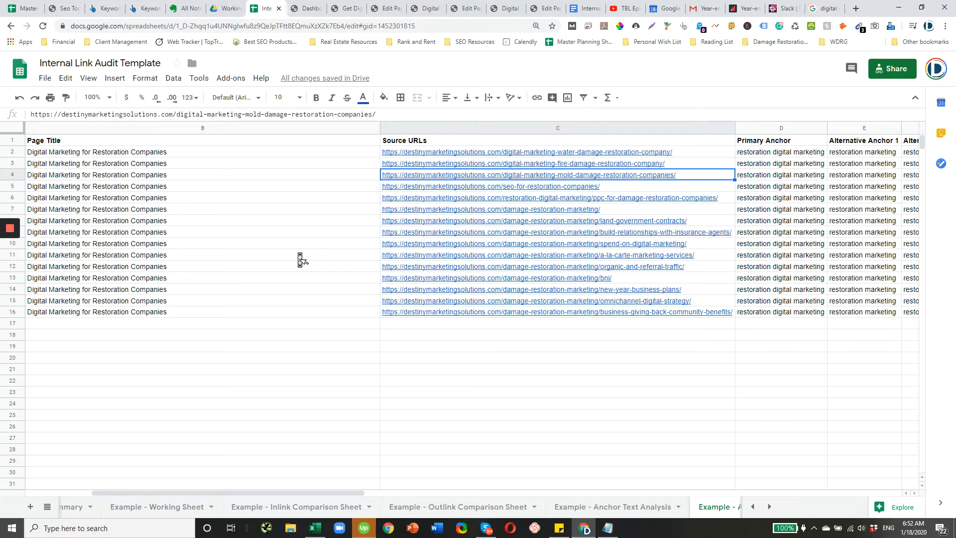
key("Up")
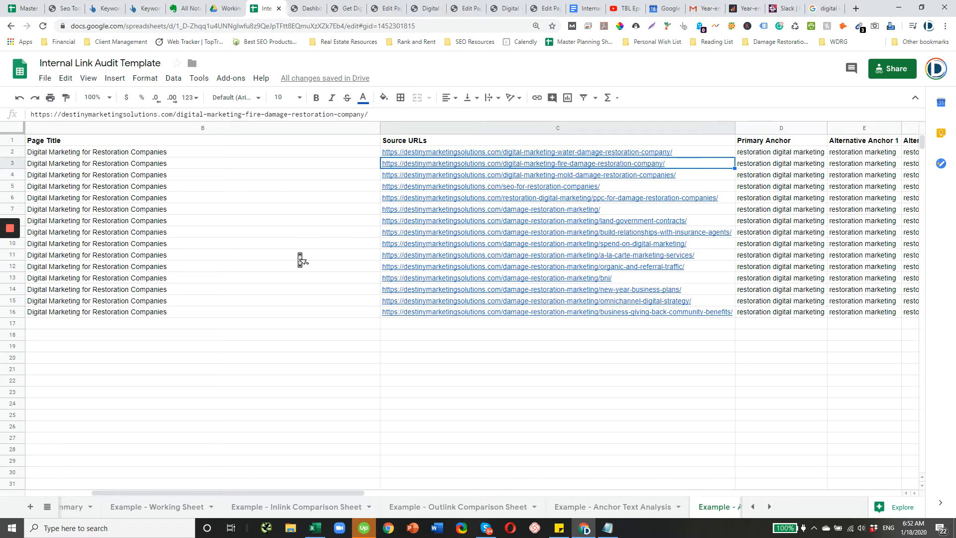
key("Down")
key("Right")
key("Right")
key("Right")
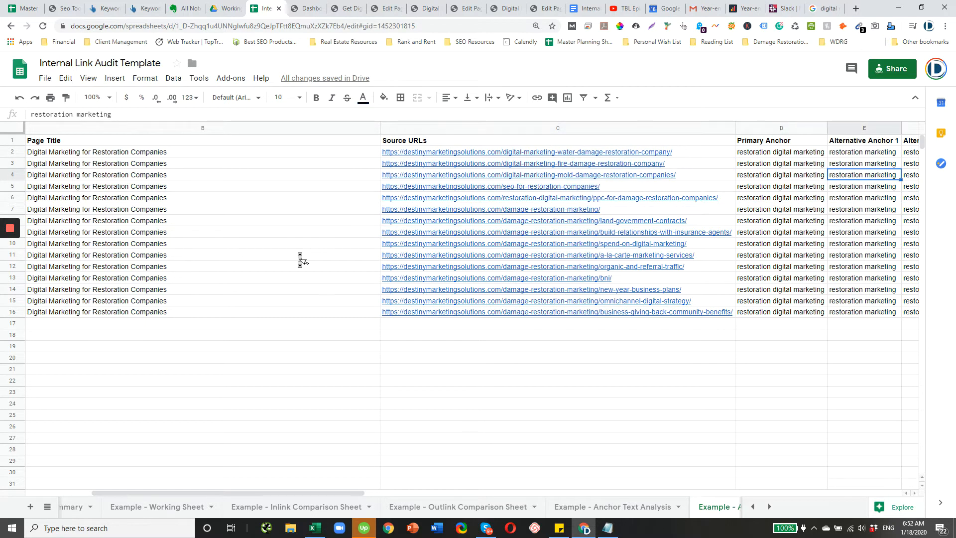
key("Right")
key("Right")
key("Right")
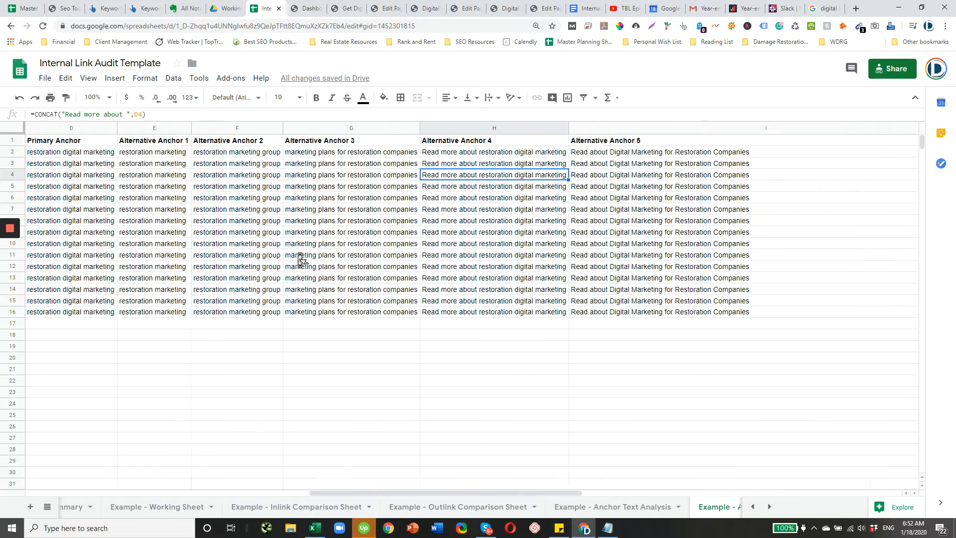
Return to the Primary Anchor in row 2 and compare it with the source URL beside it
key("Left")
key("Left")
key("Left")
key("Left")
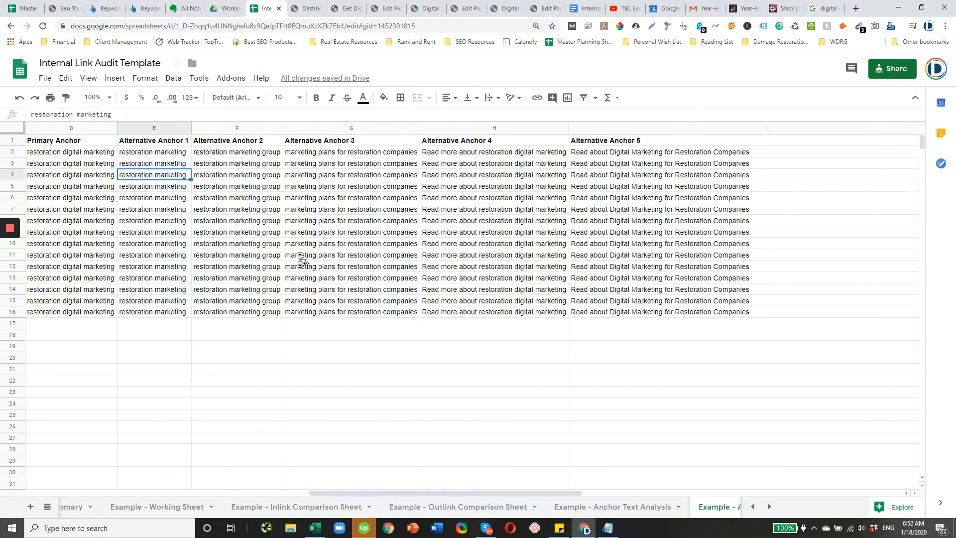
key("Left")
key("Up")
key("Up")
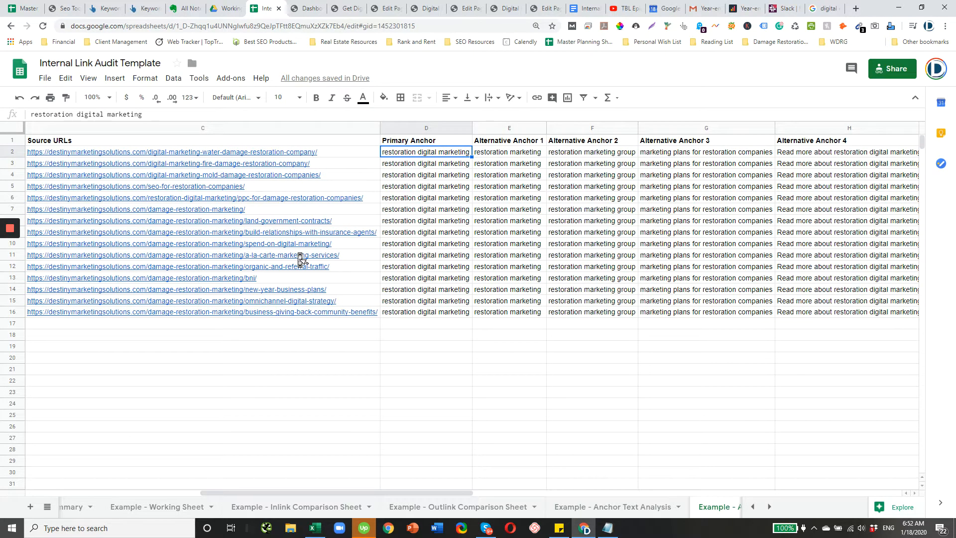
key("Left")
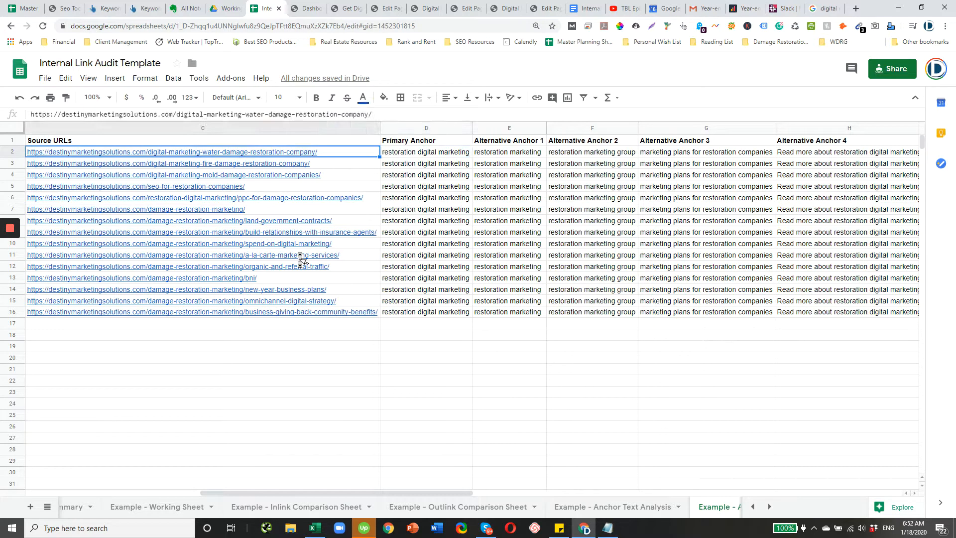
key("Right")
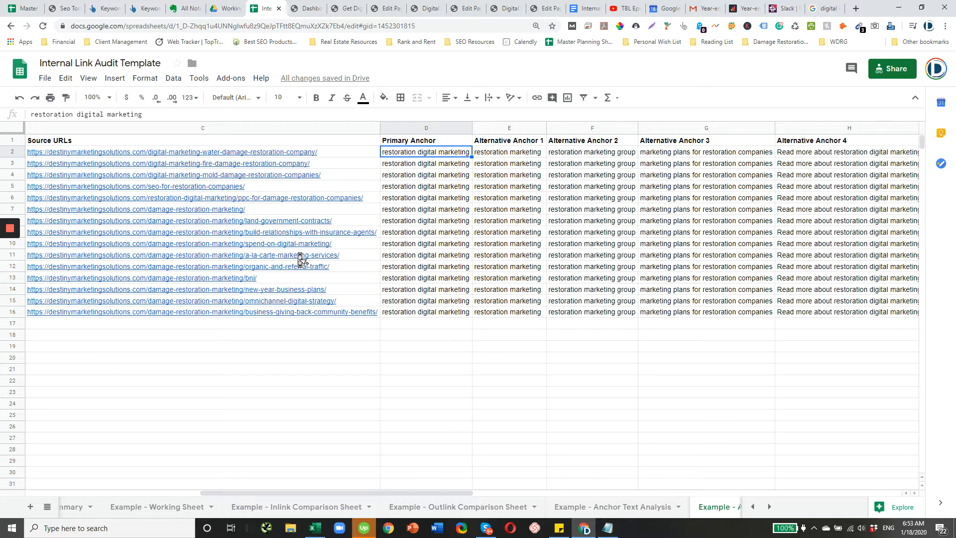
Examine row 2 from the destination URL across to its alternative anchor texts
key("Left")
key("Left")
key("Left")
key("Right")
key("Right")
key("Right")
key("Right")
key("Right")
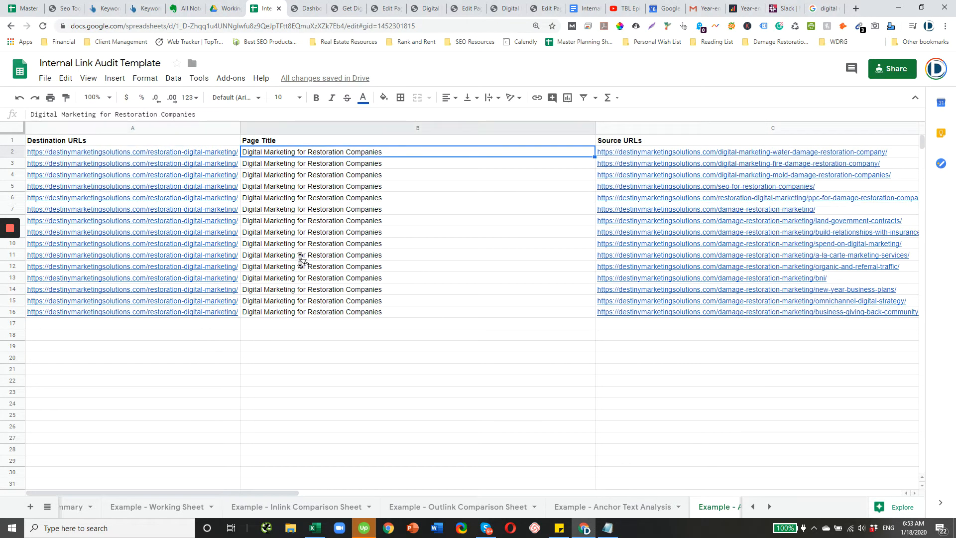
key("Left")
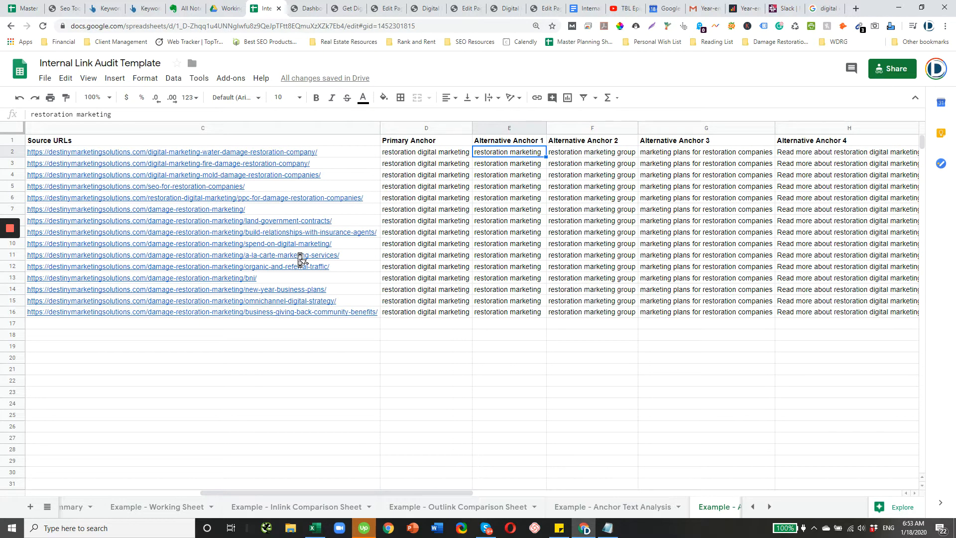
key("Right")
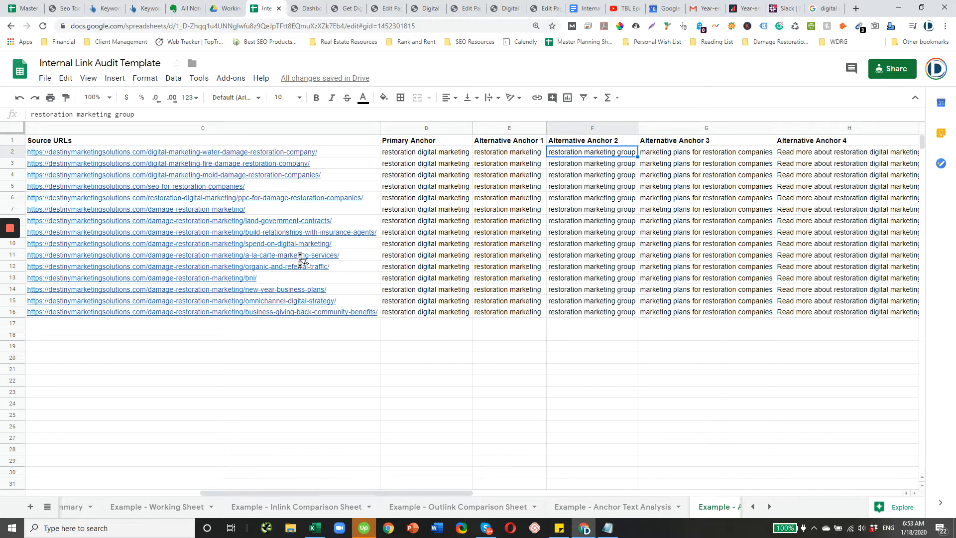
key("Right")
key("Right")
Compare the Primary Anchor in row 2 with Alternative Anchor 1, the source URL and the page title
key("Left")
key("Left")
key("Left")
key("Left")
key("Left")
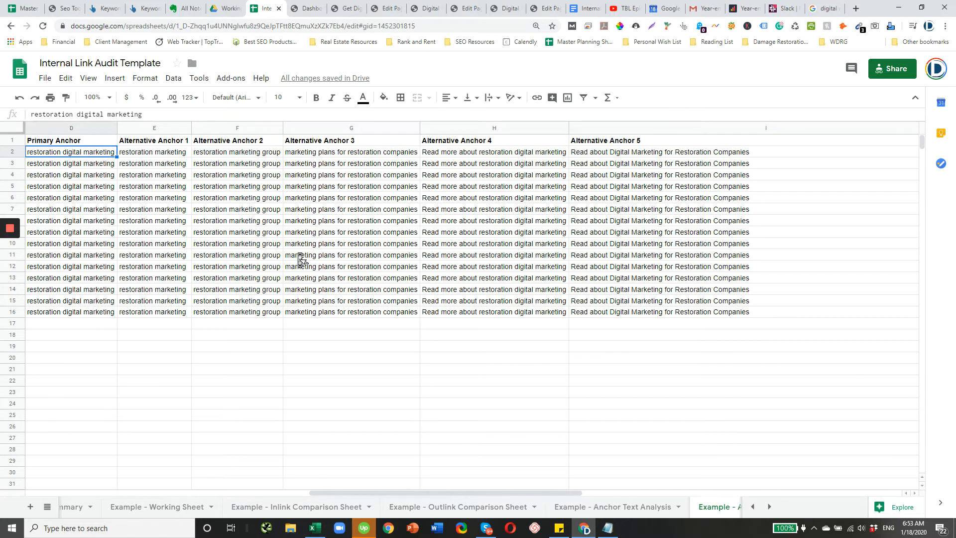
key("Right")
key("Right")
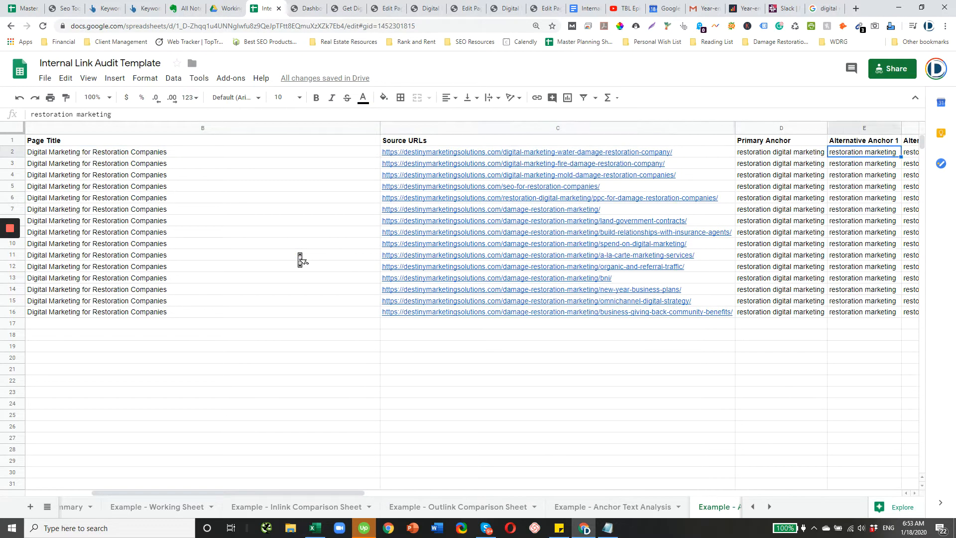
key("Left")
key("Left")
key("Left")
key("Right")
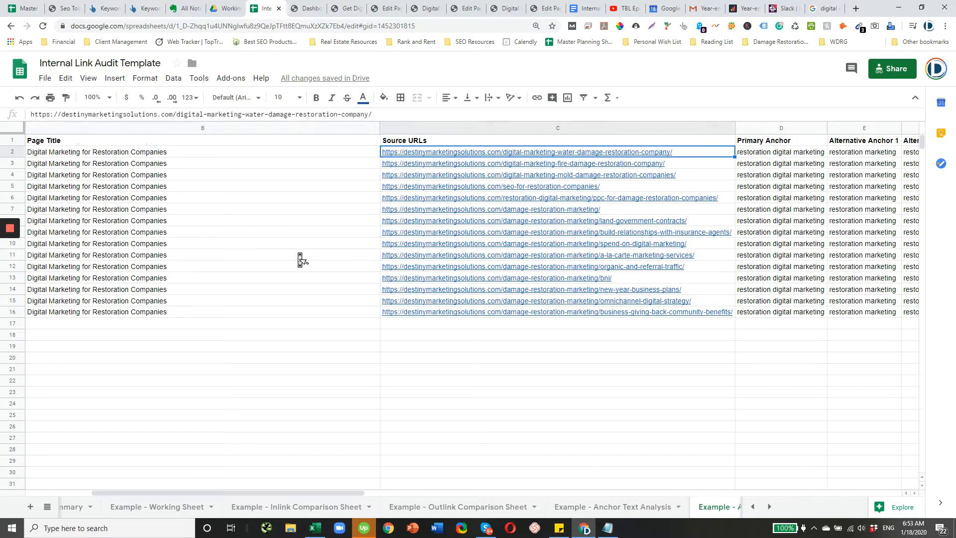
key("Right")
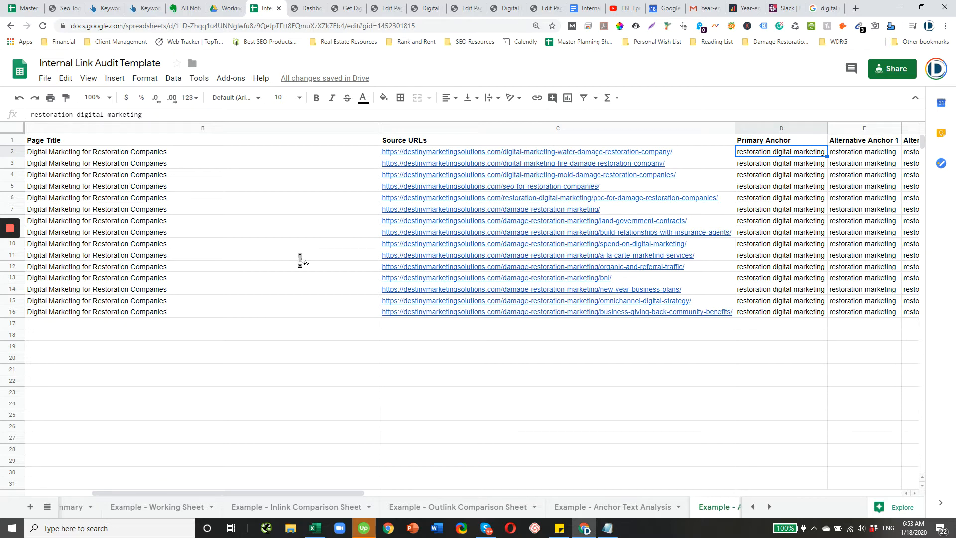
Examine the alternative anchors in row 3 and the Alternative Anchor 4 formula in H2
key("Down")
key("Right")
key("Right")
key("Right")
key("Right")
key("Right")
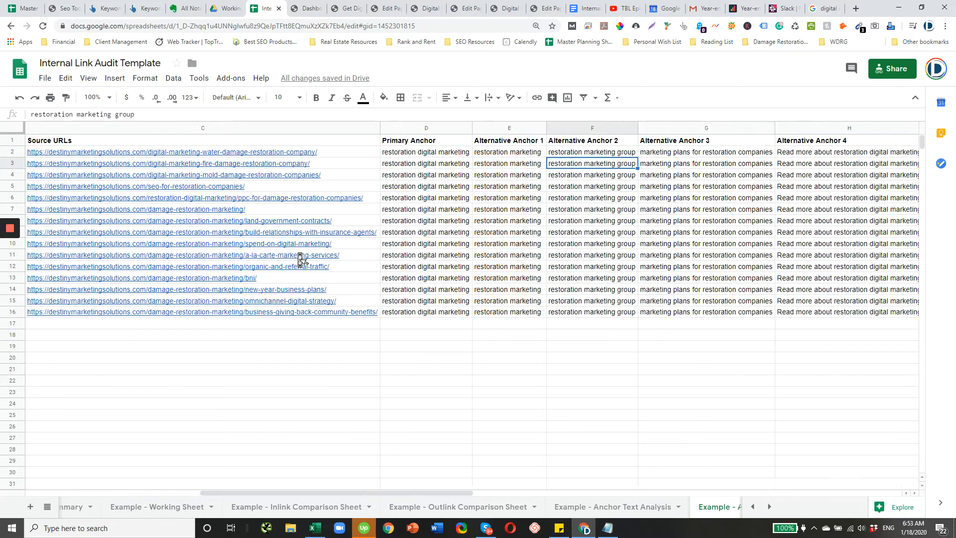
key("Left")
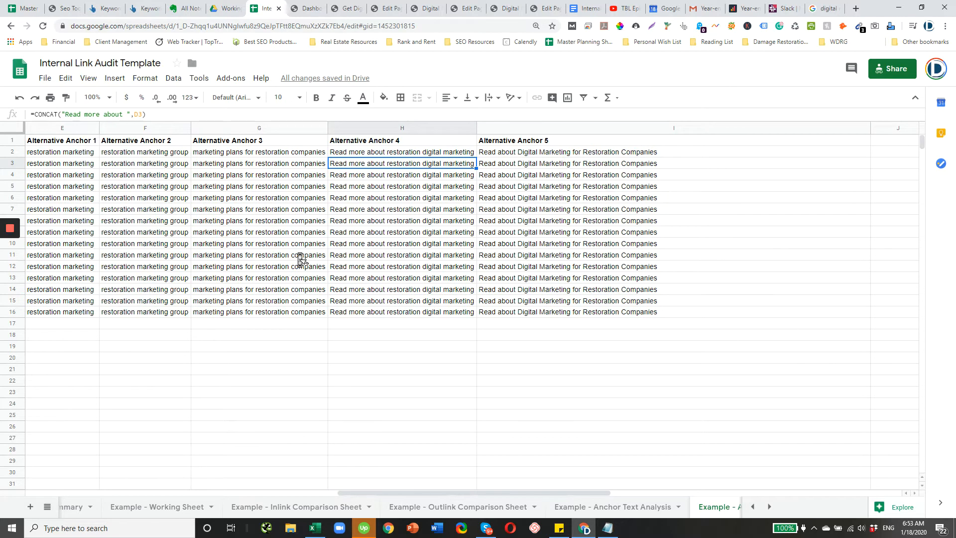
key("Up")
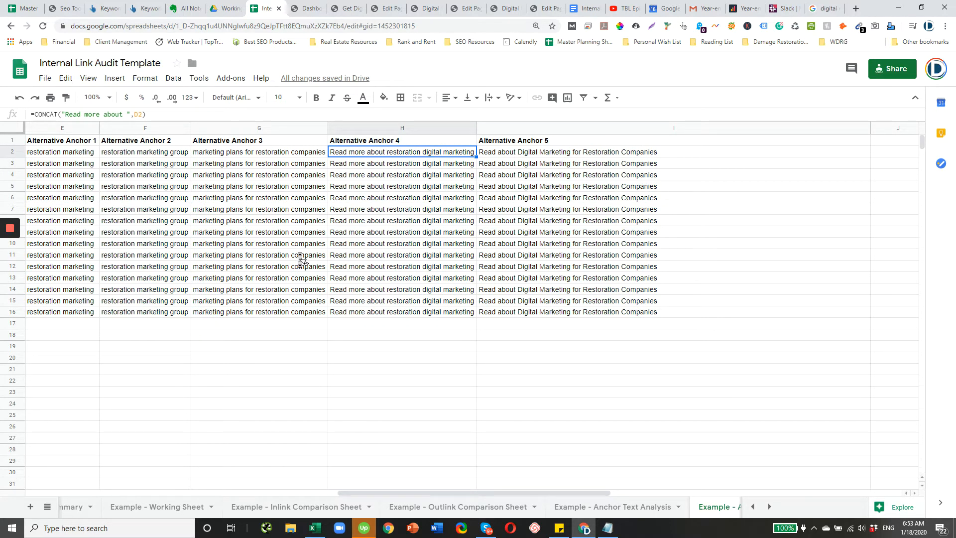
Compare the Alternative Anchor 4 formula in H2 with Alternative Anchor 3 beside it and the formula in H3
key("Right")
key("Left")
key("Down")
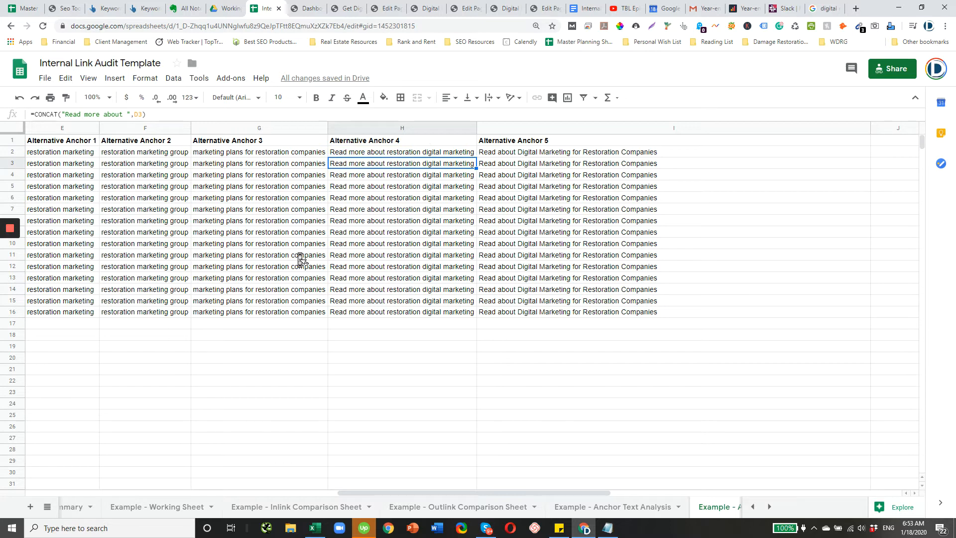
key("Up")
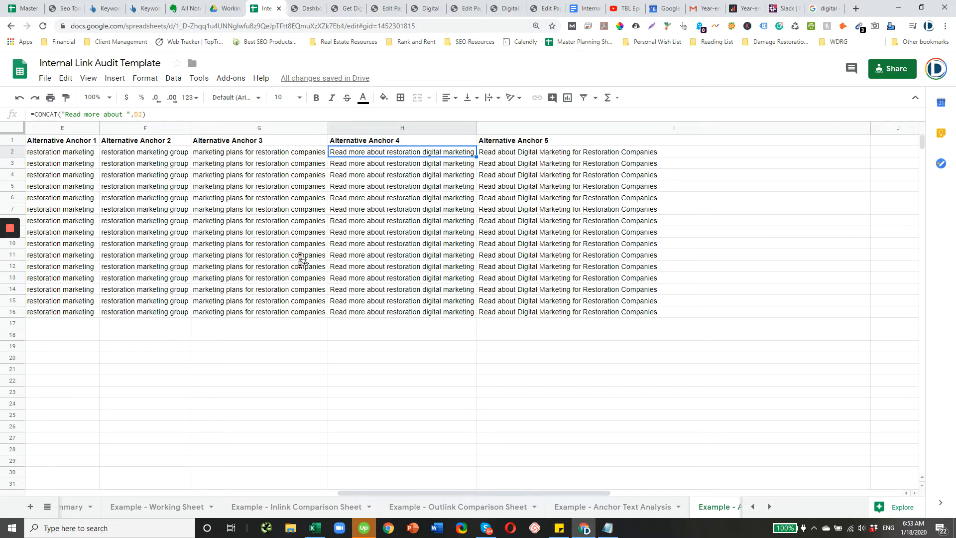
key("Left")
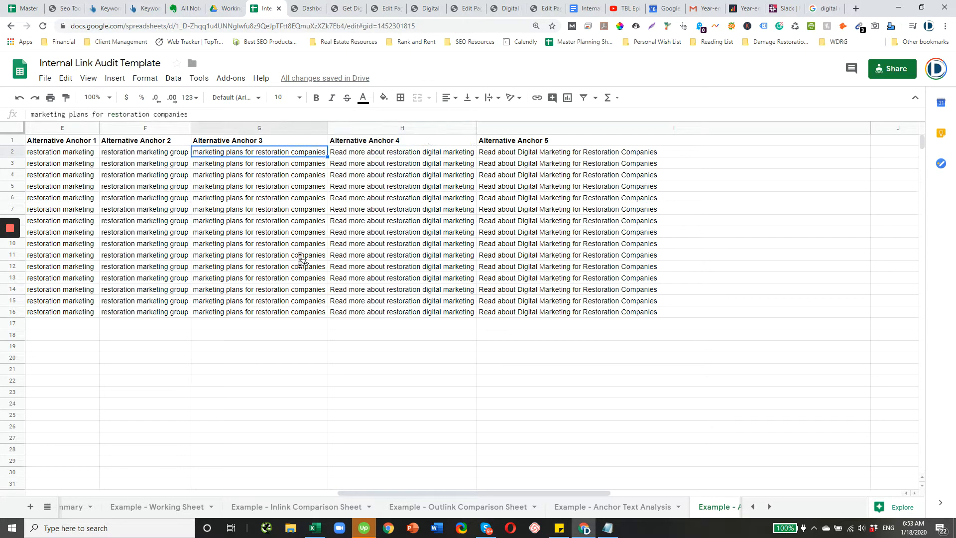
key("Right")
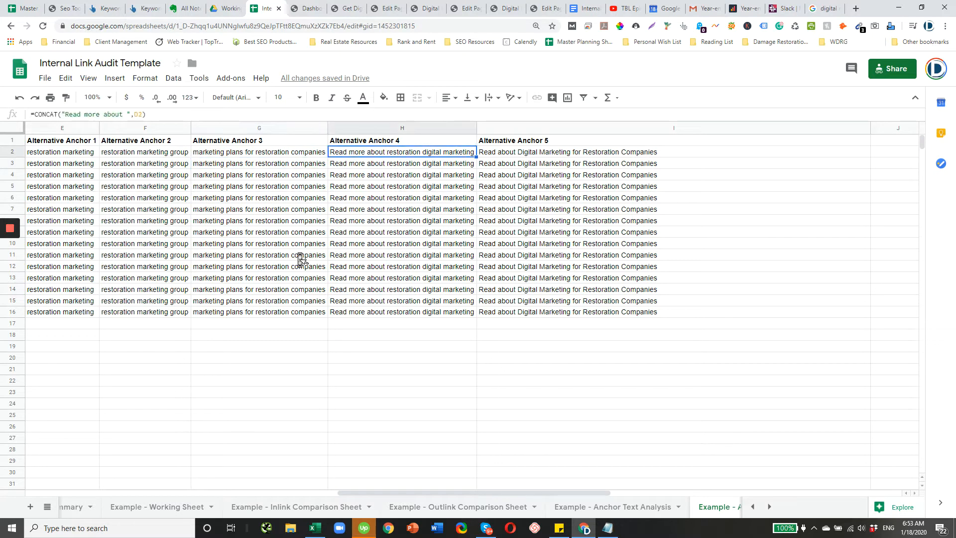
key("Left")
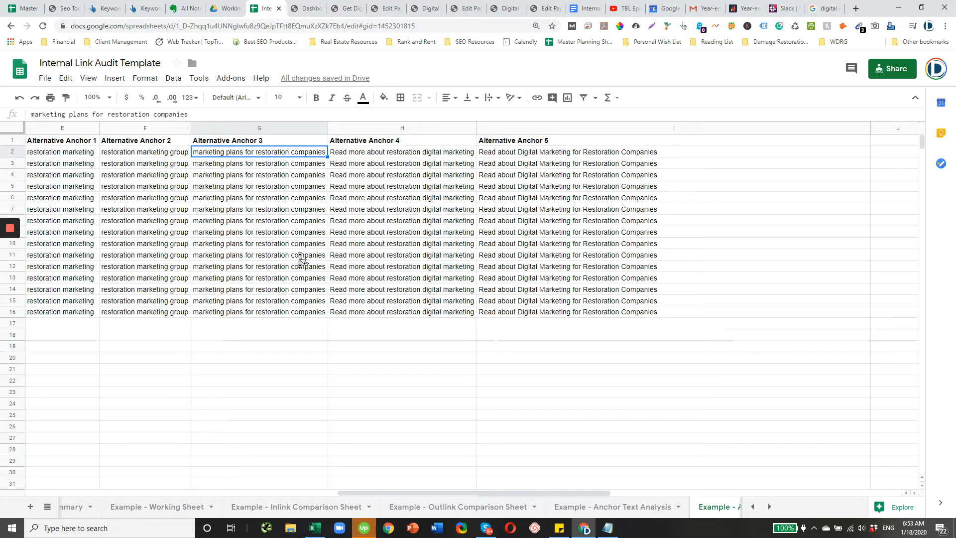
key("Right")
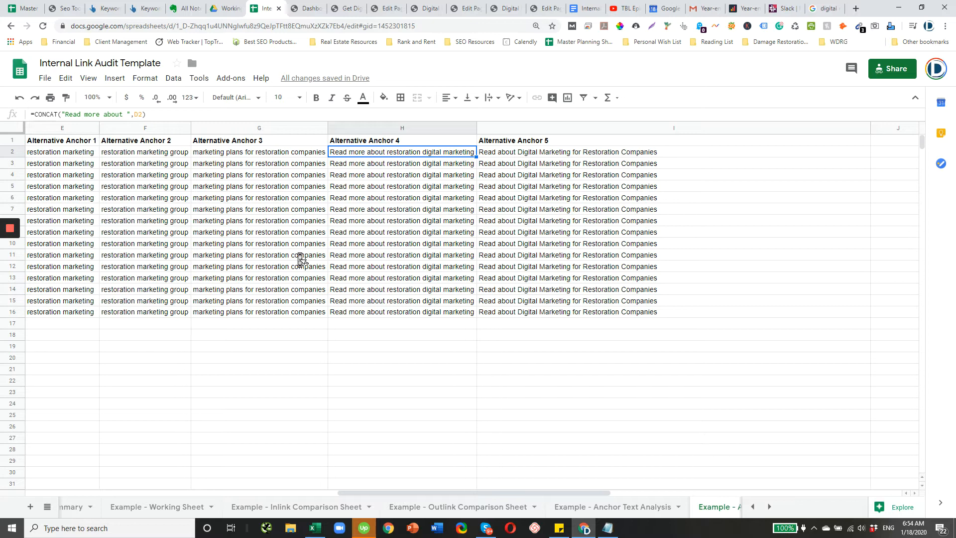
Examine the alternative anchors across row 3 and the Alternative Anchor 5 formulas in I3 and I4
key("Right")
key("Left")
key("Down")
key("Left")
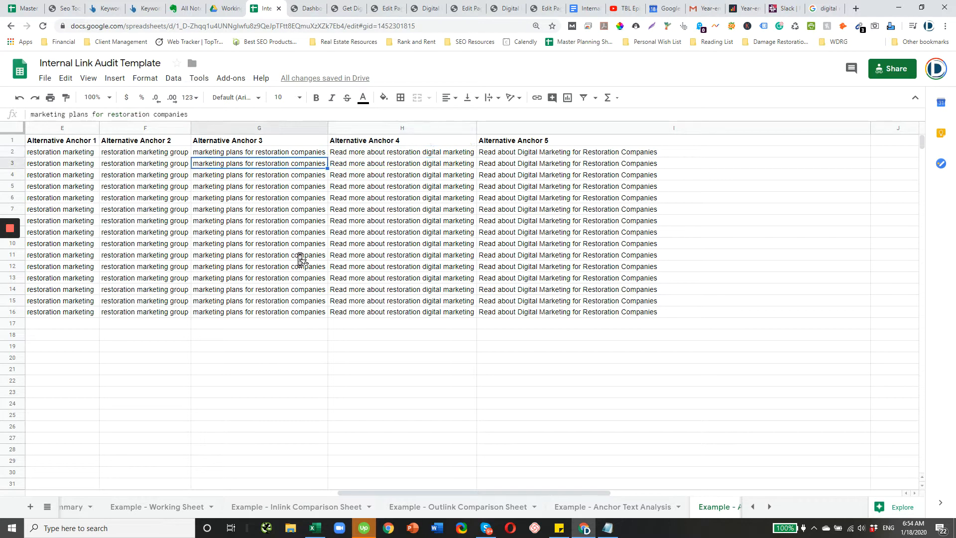
key("Left")
key("Left")
key("Left")
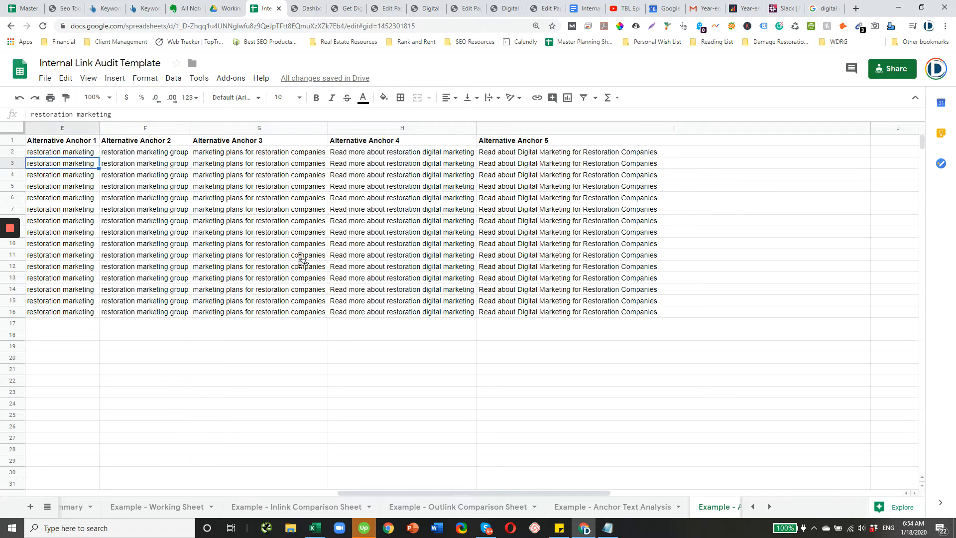
key("Right")
key("Right")
key("Right")
key("Right")
key("Right")
key("Left")
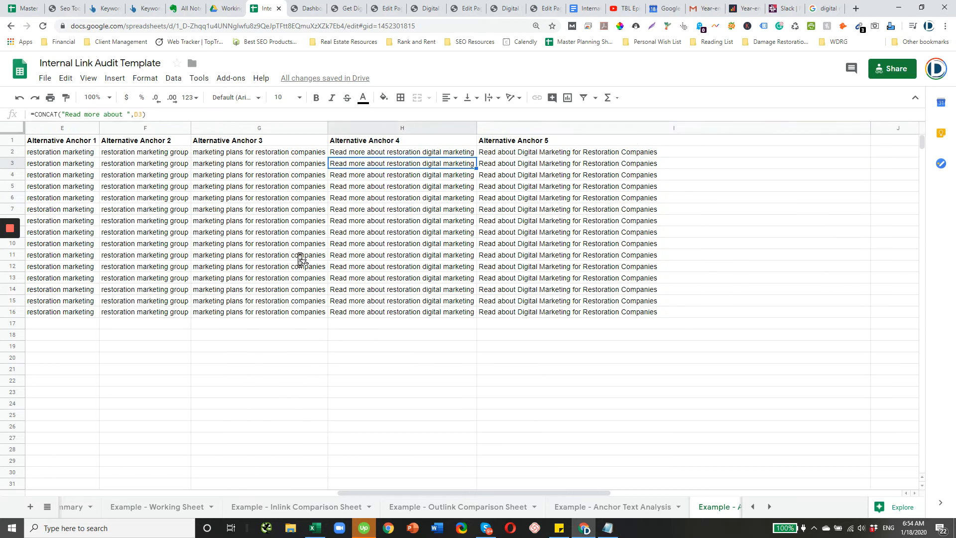
key("Right")
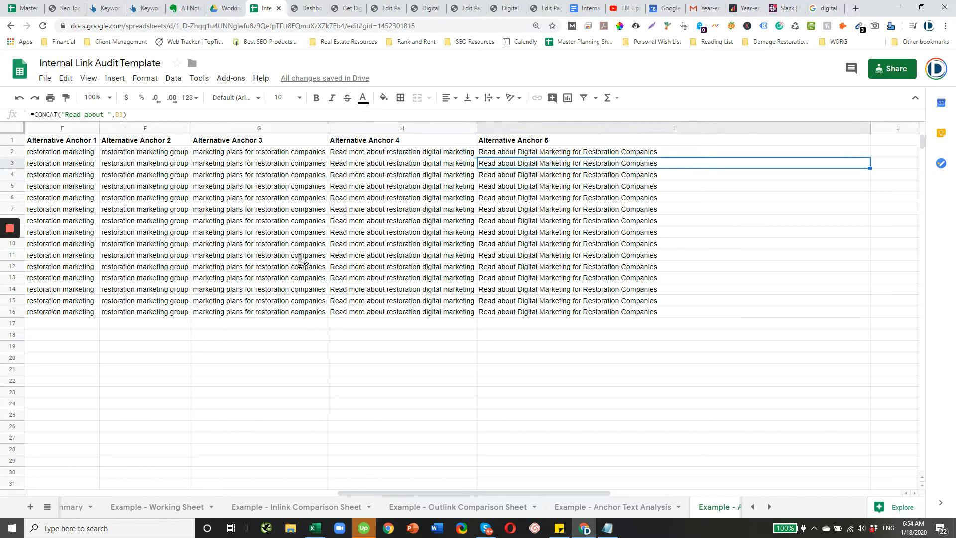
key("Down")
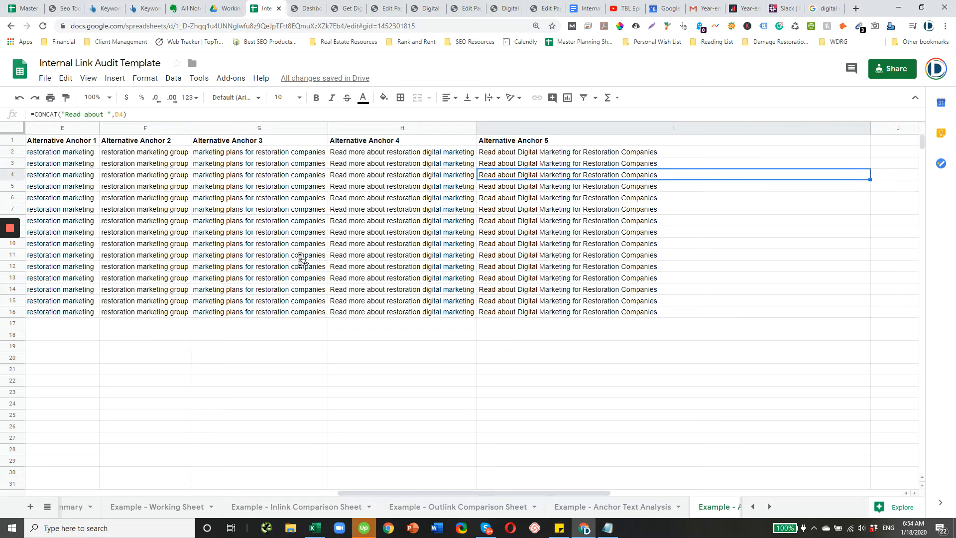
Examine the Alternative Anchor 4 formulas down column H and return to row 2
key("Left")
key("Up")
key("Up")
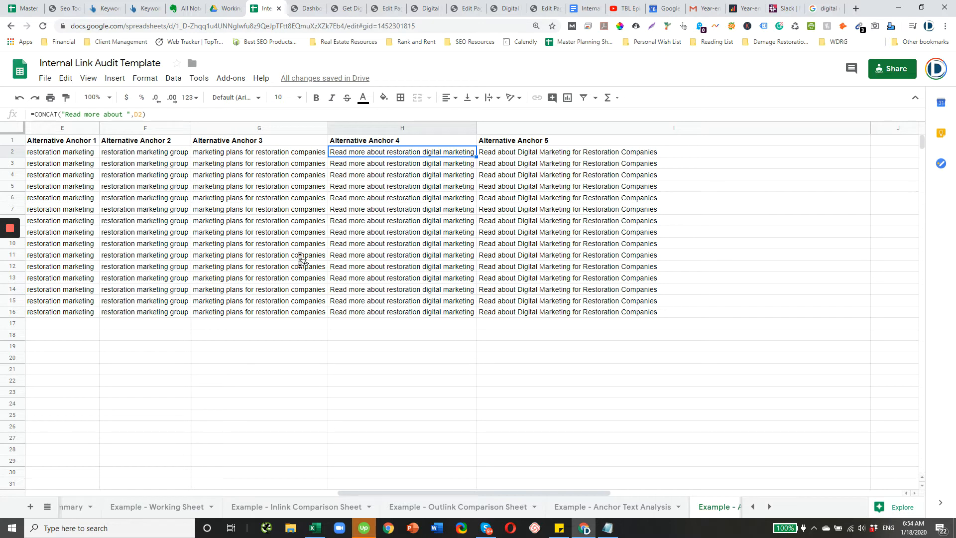
key("Down")
key("Down")
key("Up")
key("Up")
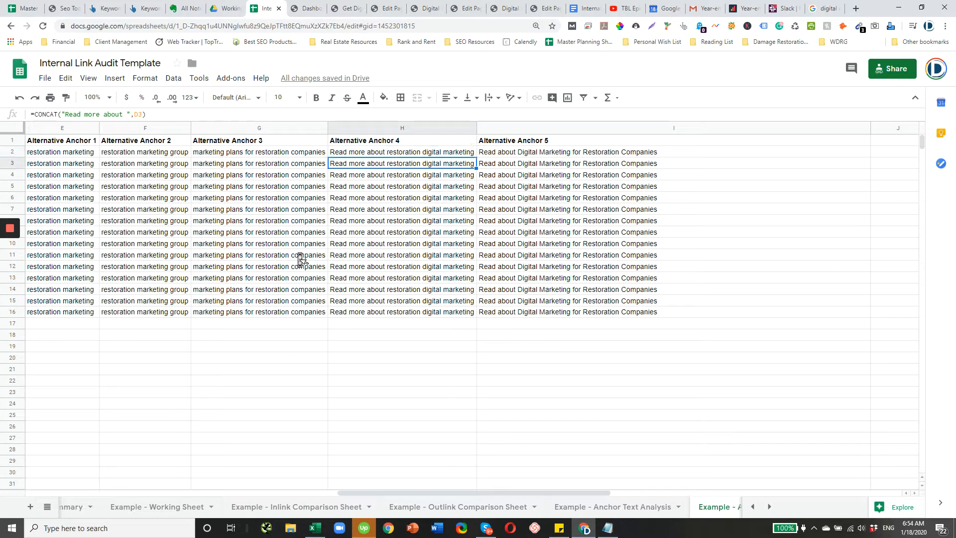
key("Down")
key("Down")
key("Down")
key("Down")
key("Down")
key("Down")
key("Down")
key("Down")
key("Down")
key("Down")
key("Down")
key("Up")
key("Up")
key("Up")
key("Up")
key("Up")
key("Up")
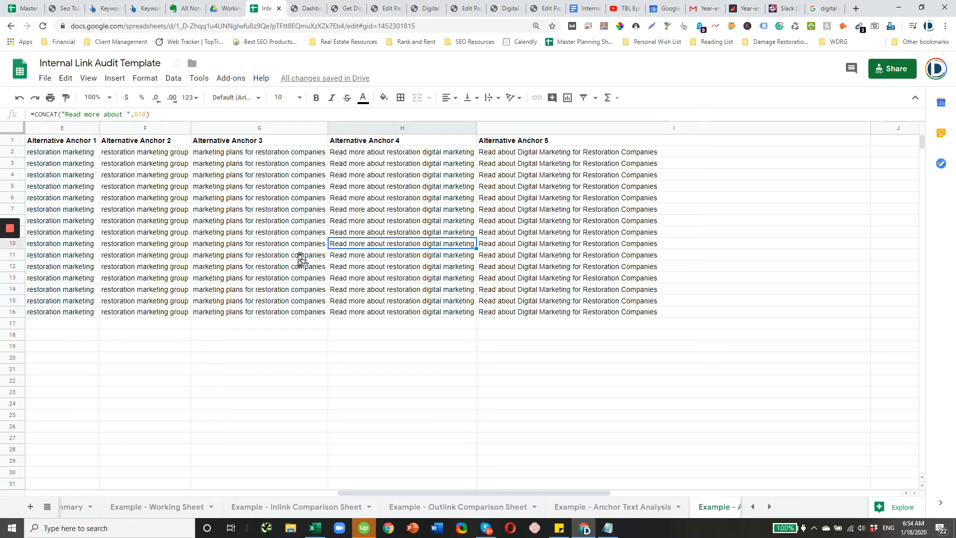
key("Up")
key("Up")
key("Up")
key("Up")
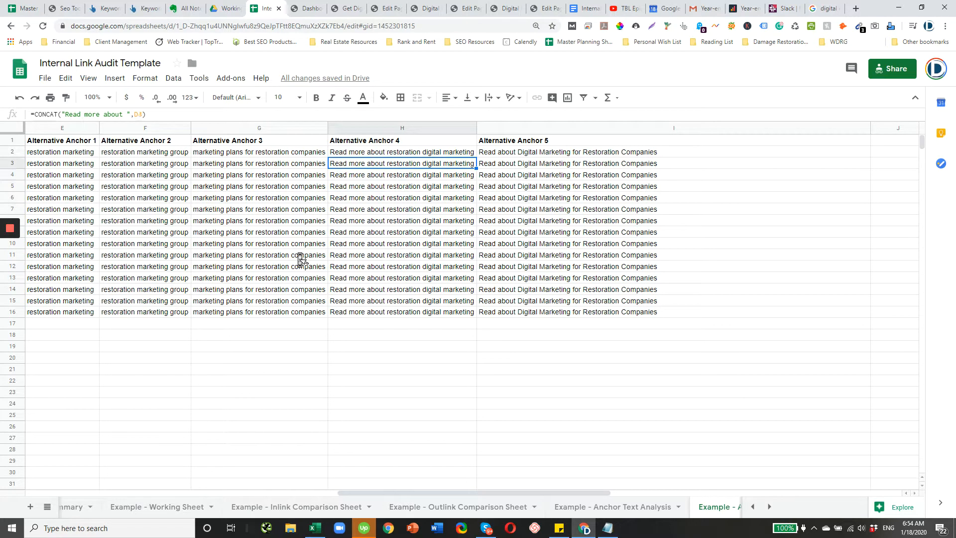
key("Up")
Go back across row 2 and compare the Primary Anchor with its source URL
key("Left")
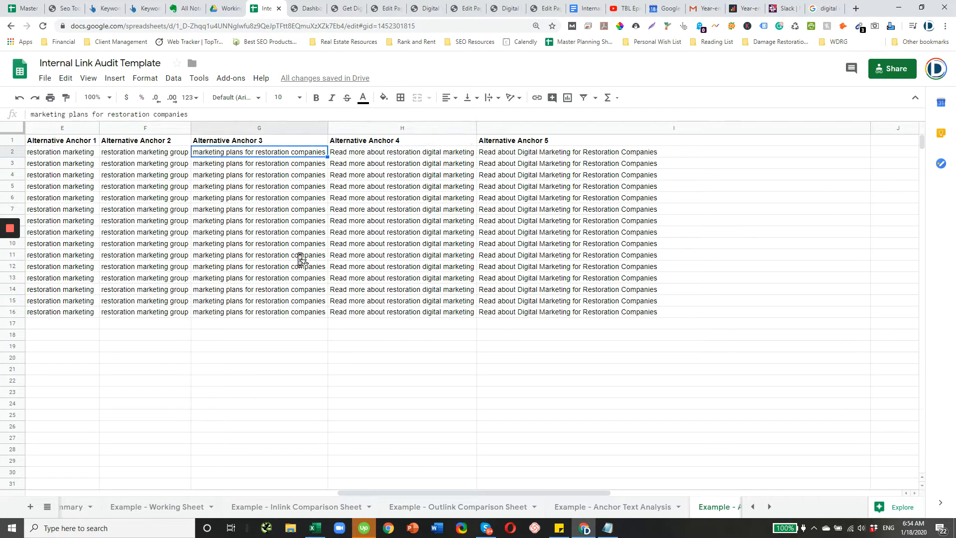
key("Left")
key("Left")
key("Left")
key("Left")
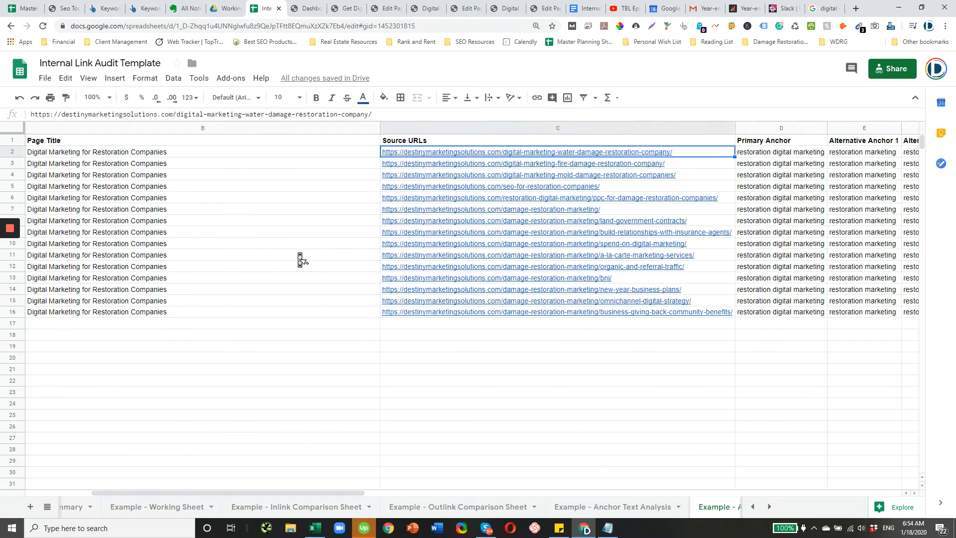
key("Right")
key("Left")
key("Right")
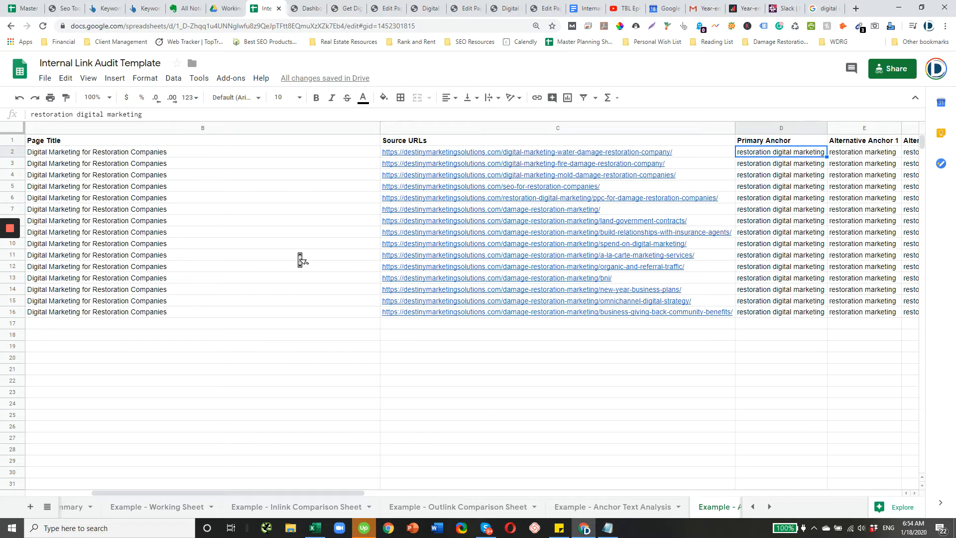
Place the audit sheet in its own window beside the WordPress mold damage page editor, with the Primary Anchor column in view
left_click(386, 8)
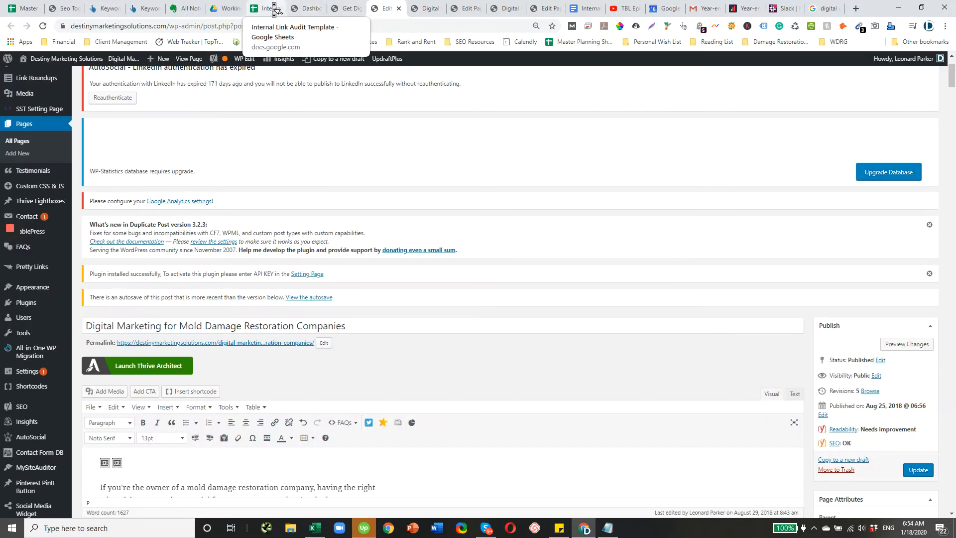
left_click(274, 8)
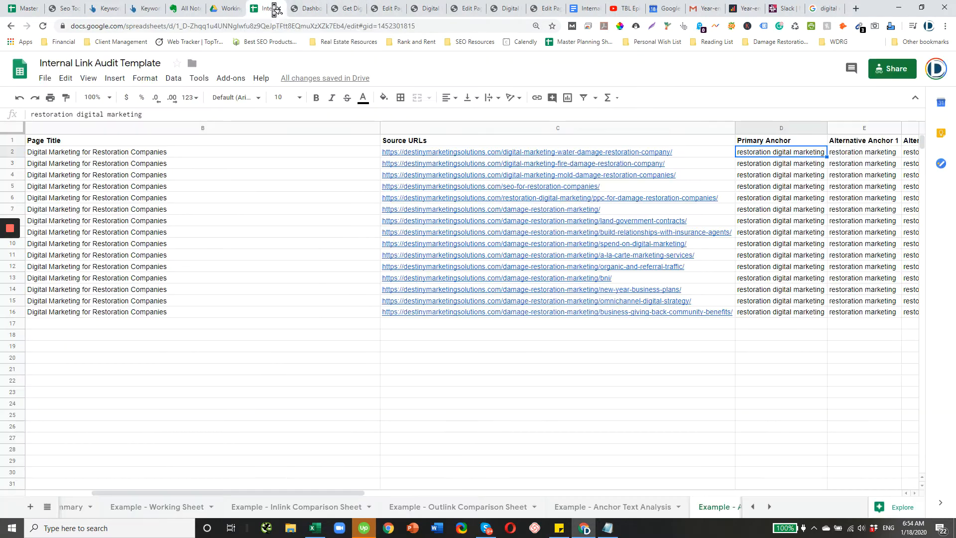
left_click_drag(274, 8, 953, 174)
left_click(294, 77)
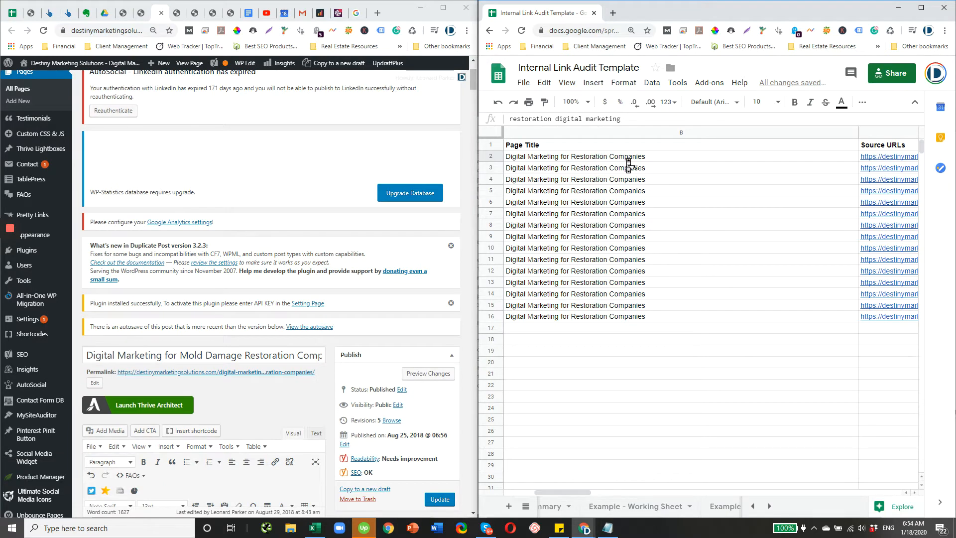
scroll(628, 164, "right", 5)
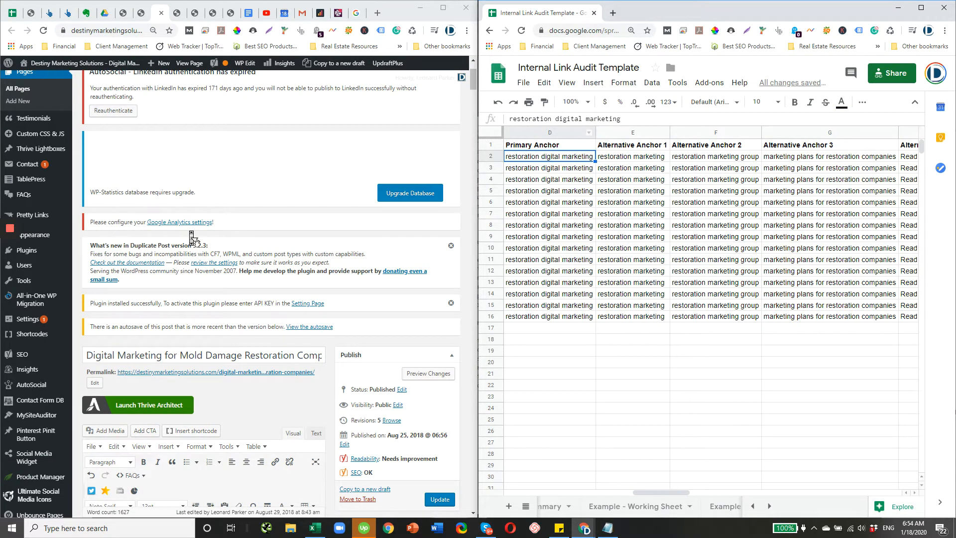
Search the mold damage page editor for the primary anchor "restoration digital marketing" and look through the opening text
left_click(300, 406)
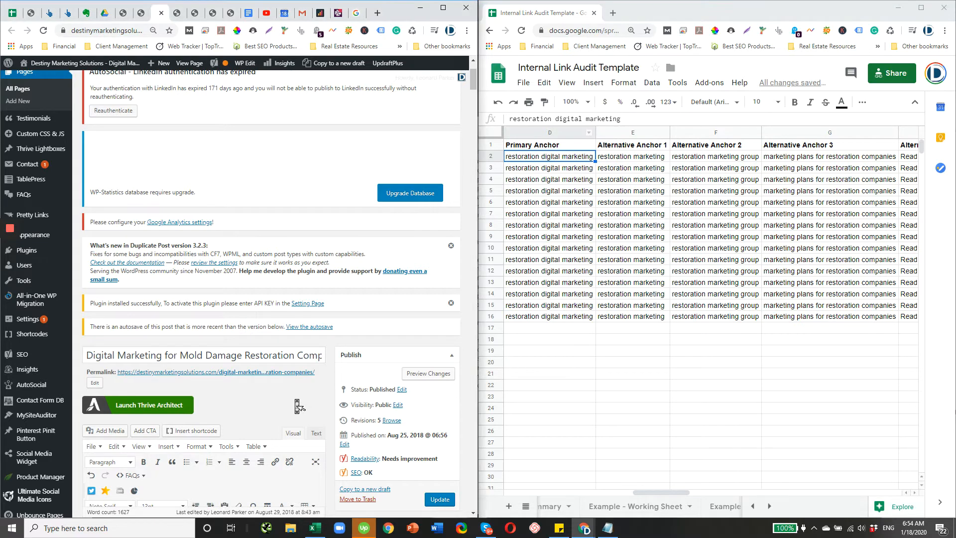
key("ctrl+f")
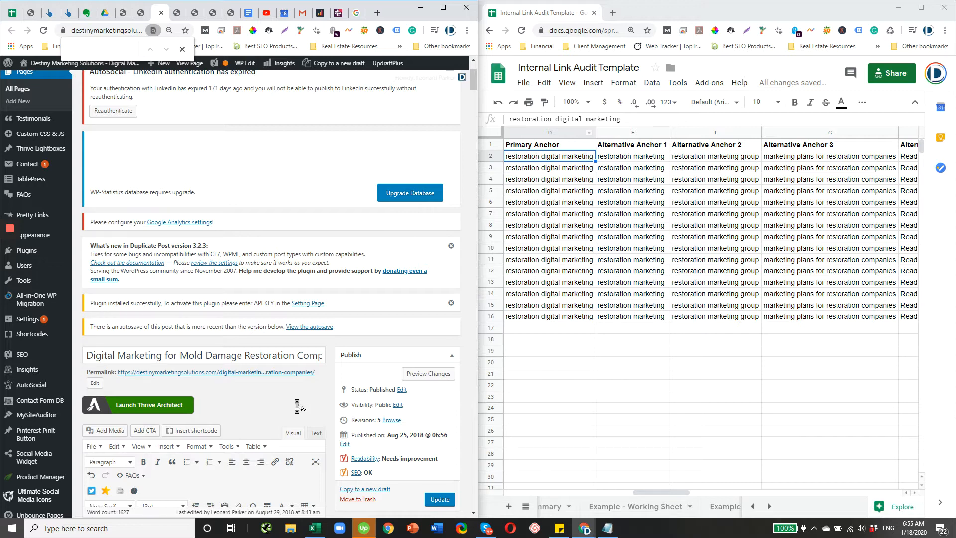
type("w")
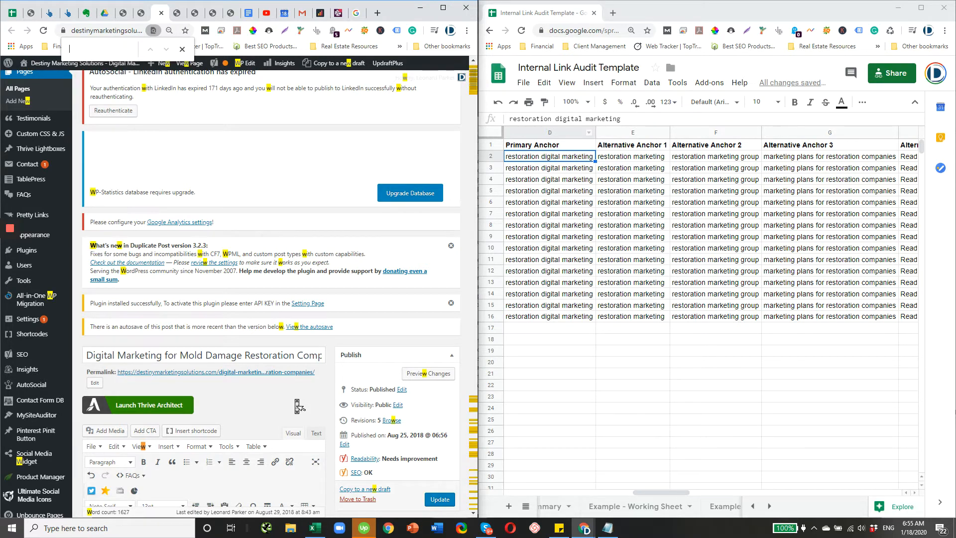
type("restoration digi")
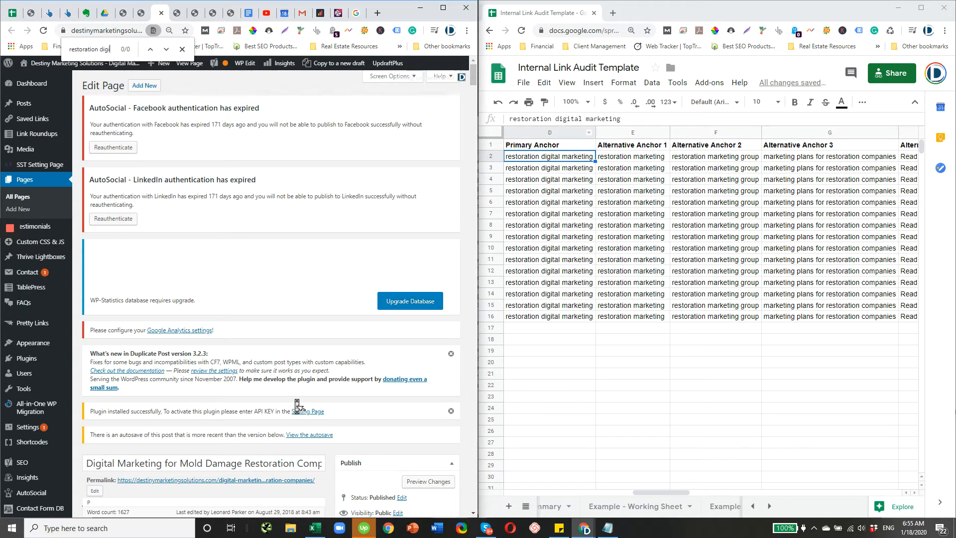
type("tal marketing")
scroll(297, 406, "down", 8)
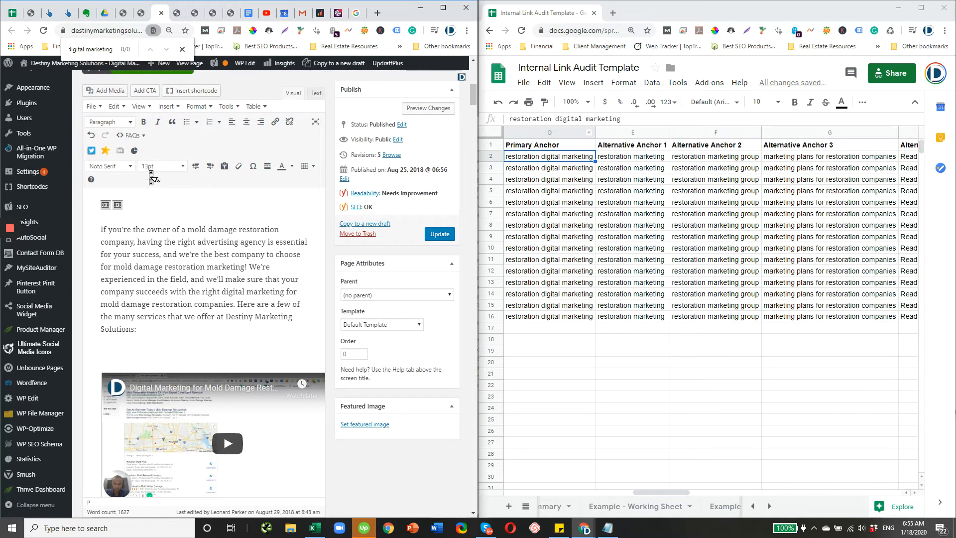
Search the mold damage page editor for "mold damage restoration"
triple_click(108, 51)
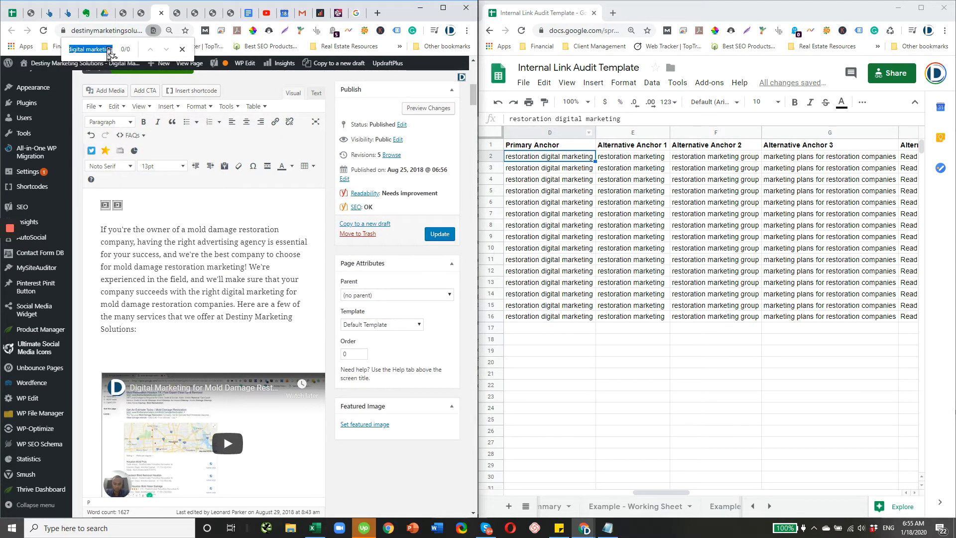
type("mold dama")
type("ge restoration")
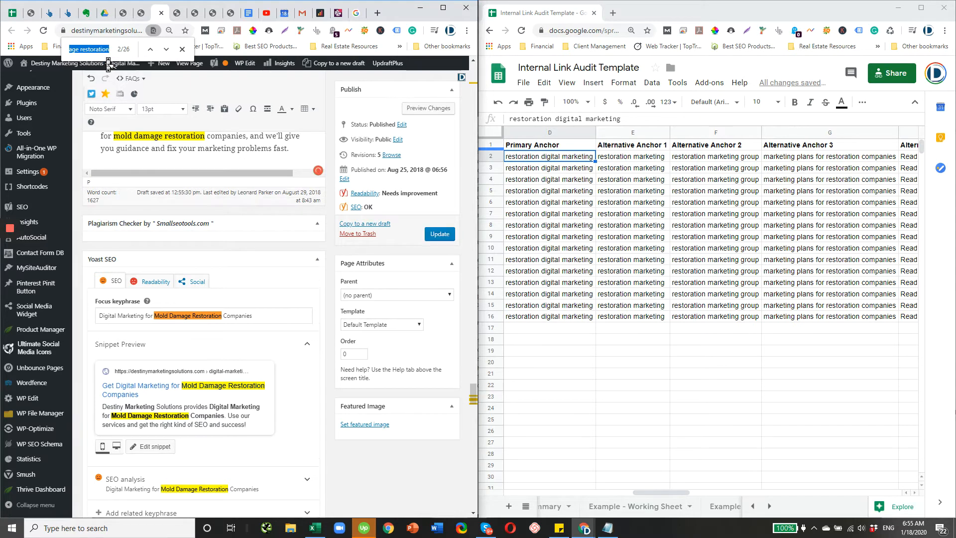
Find "restoration marketing" on the page and select the phrase in the customer service paragraph
key("ctrl+a")
type("restoration")
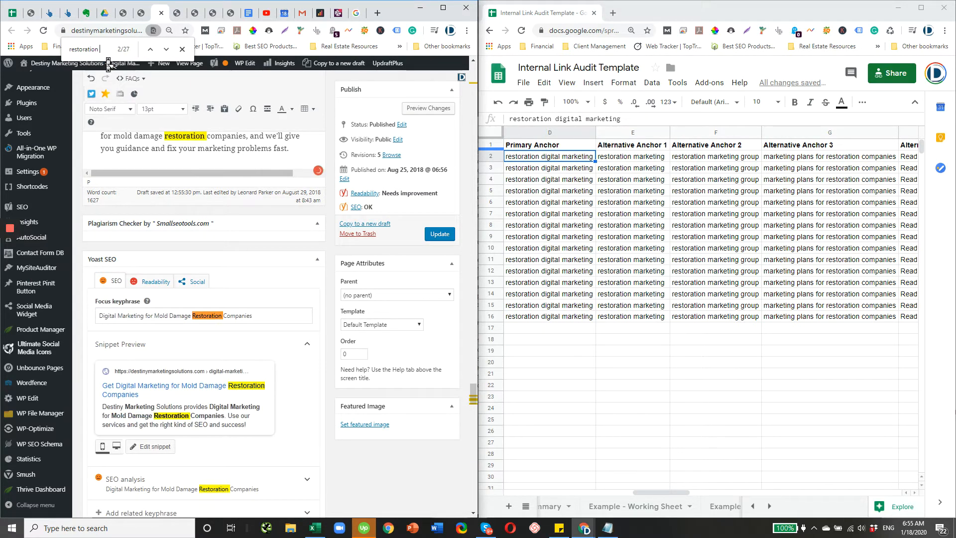
type(" marketing")
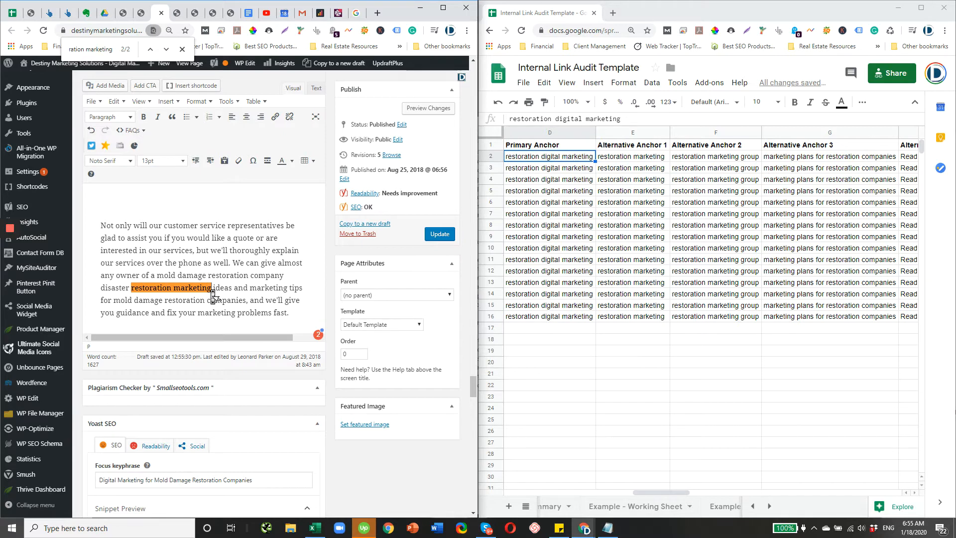
left_click_drag(213, 291, 131, 296)
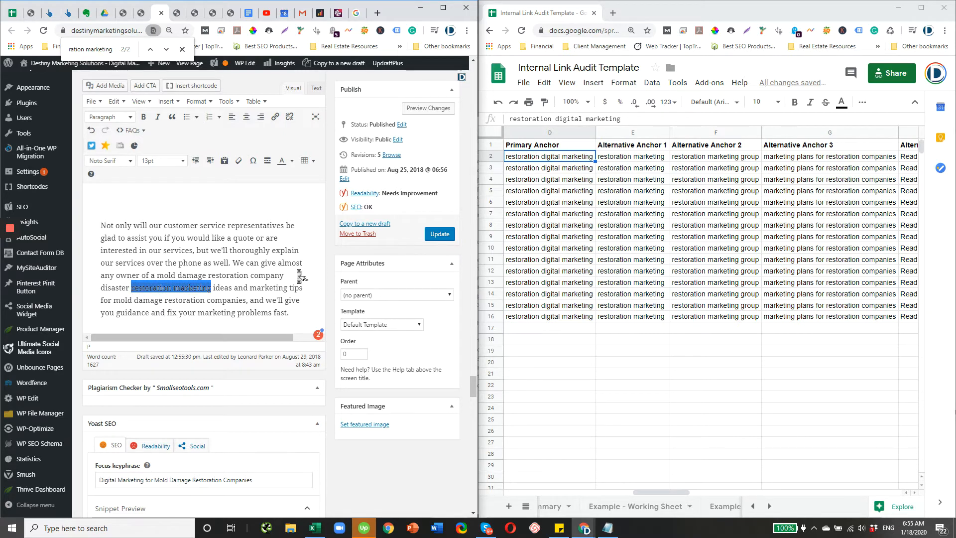
Copy the destination URL in A2 of the audit sheet and return to the page editor
left_click(622, 177)
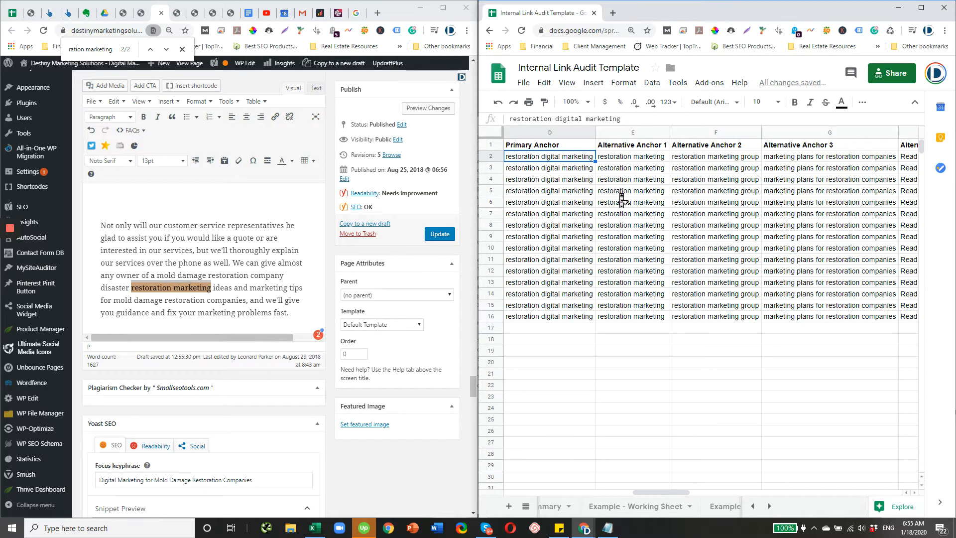
key("Down")
key("Left")
key("Left")
key("Left")
key("Up")
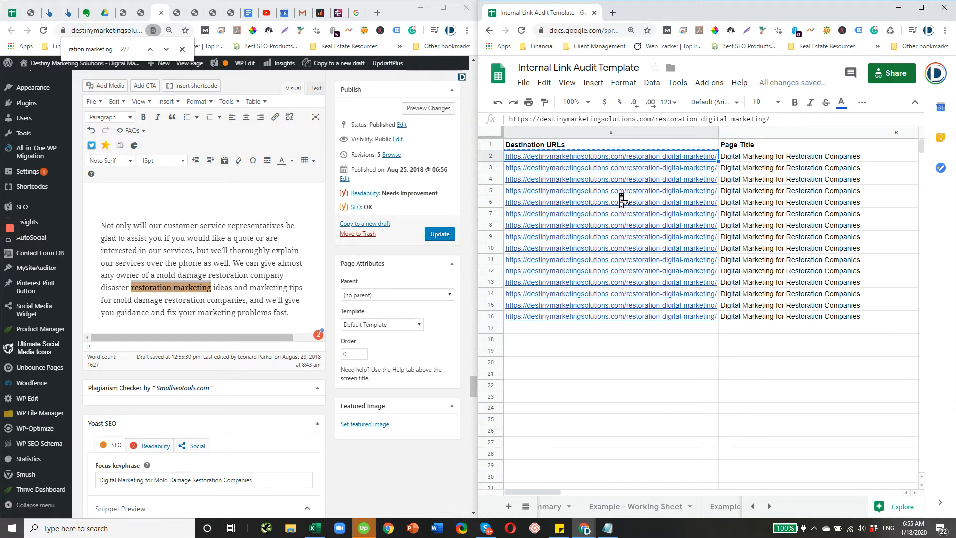
left_click(287, 227)
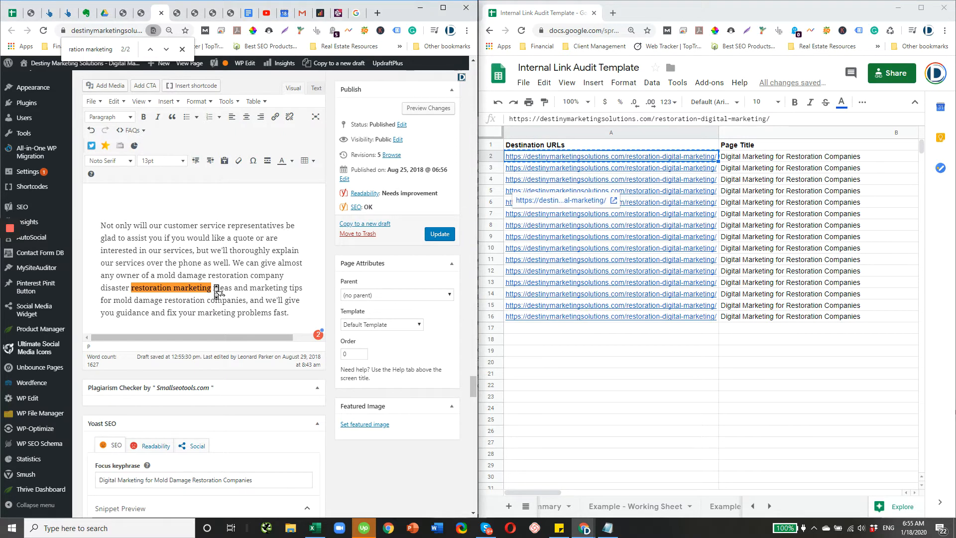
left_click_drag(213, 289, 129, 291)
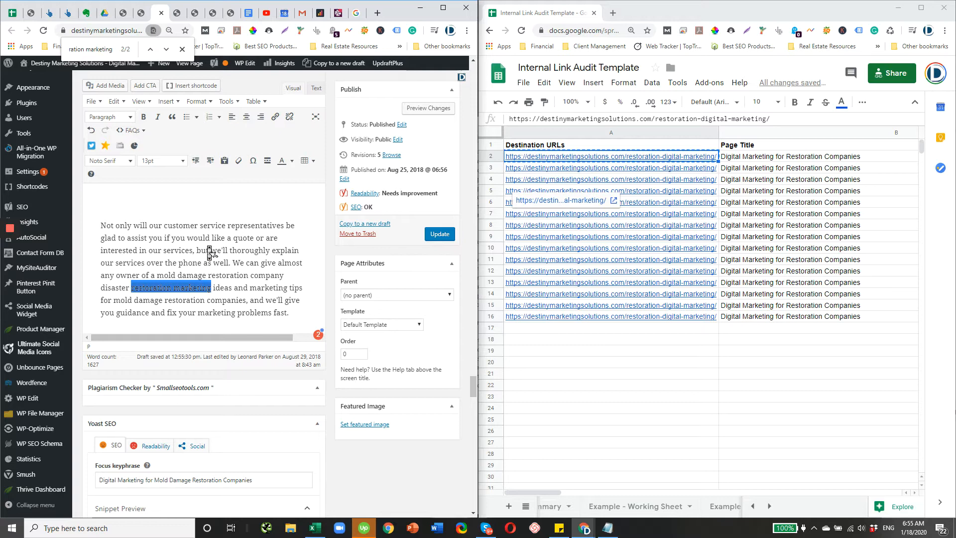
left_click(276, 117)
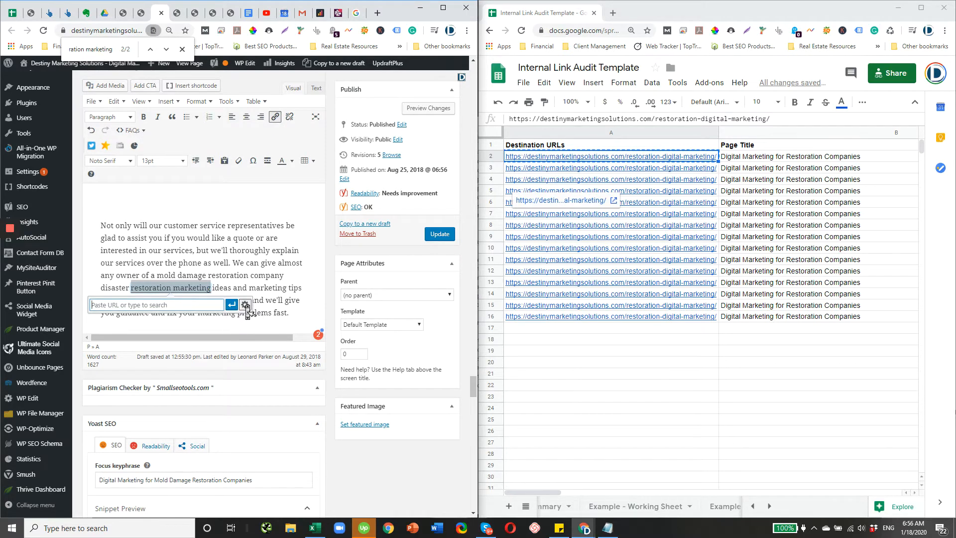
left_click(245, 304)
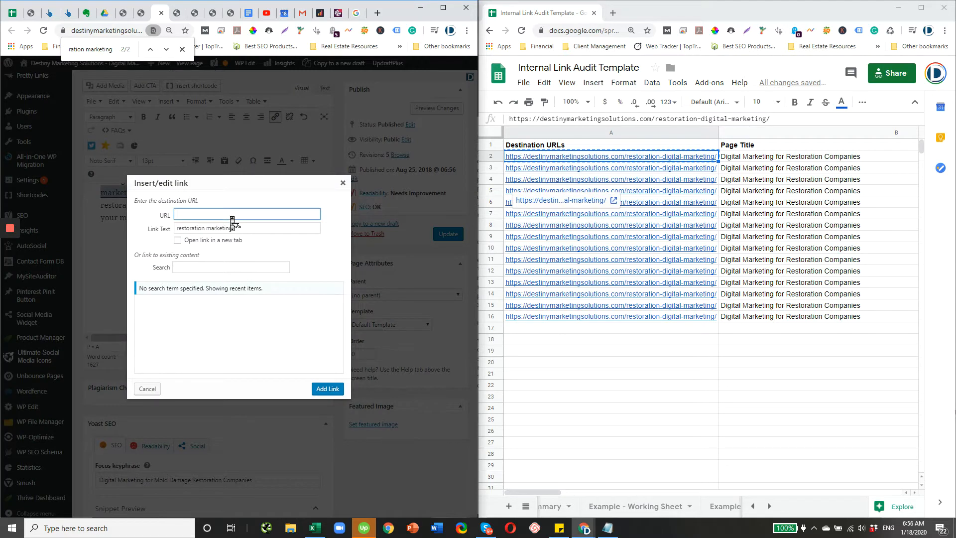
type("https://destinymarketingsolutions.com/restoration-digital-marketing/")
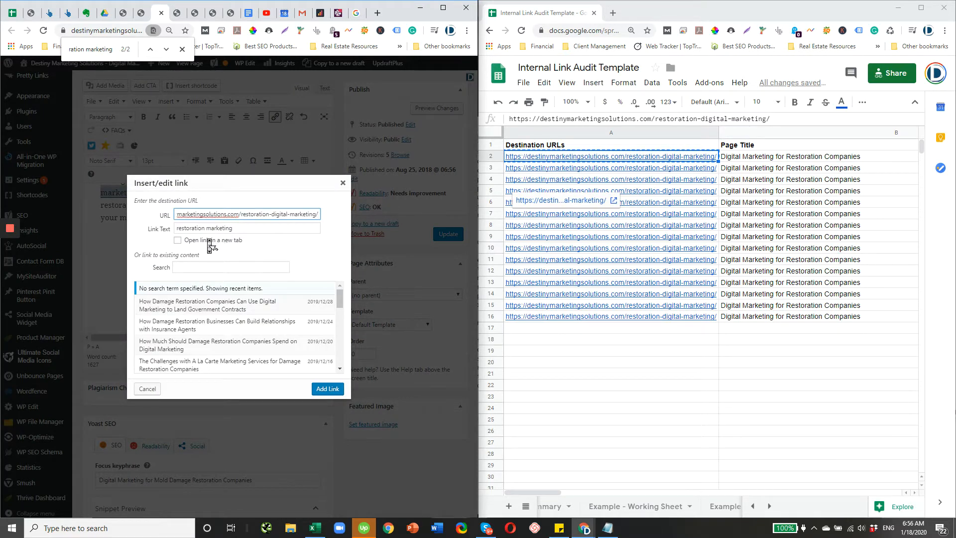
left_click(211, 241)
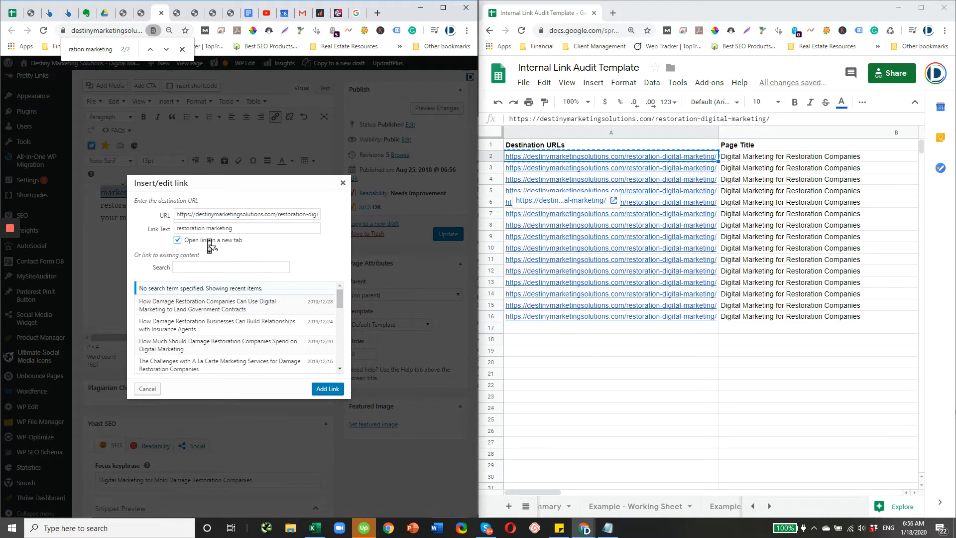
left_click(326, 389)
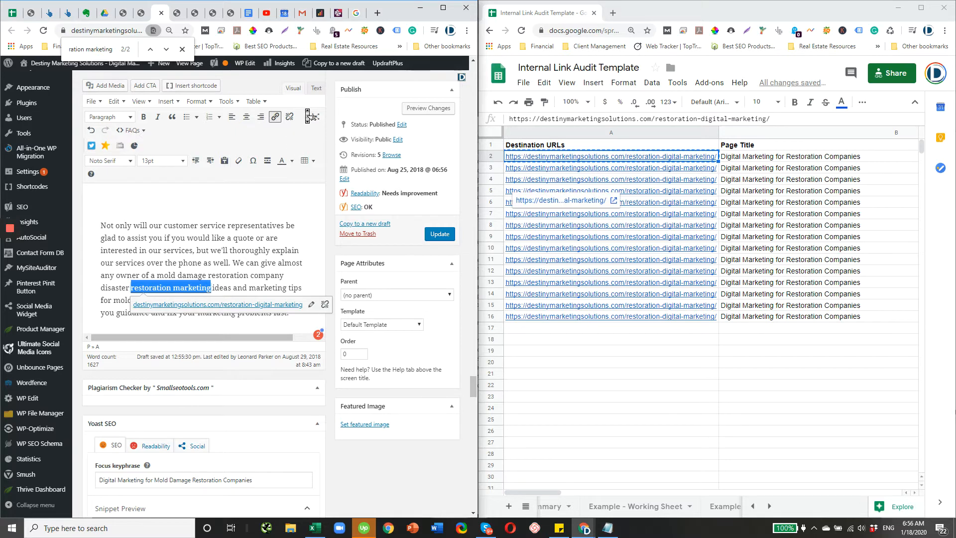
left_click(317, 89)
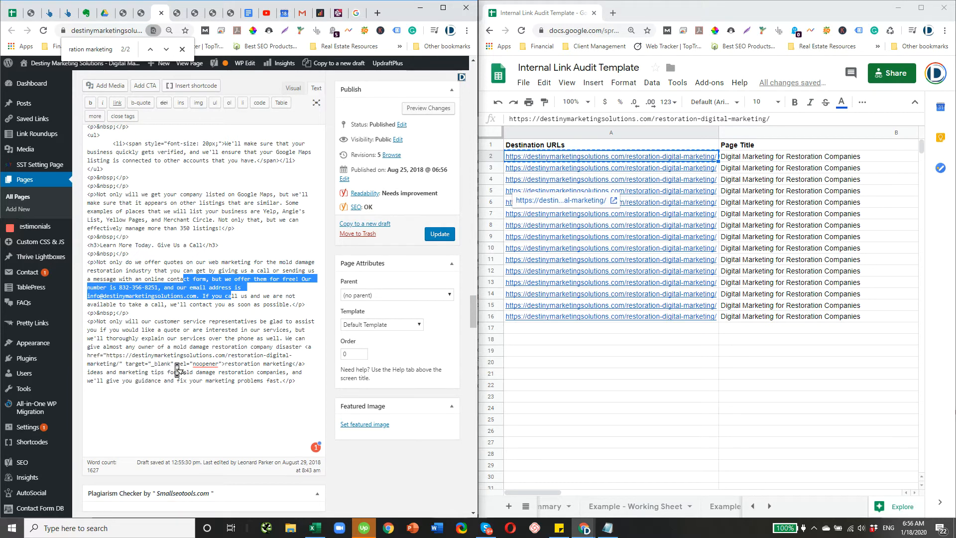
Search Google for "nofollow attribute for a link"
mouse_move(205, 371)
left_click(353, 15)
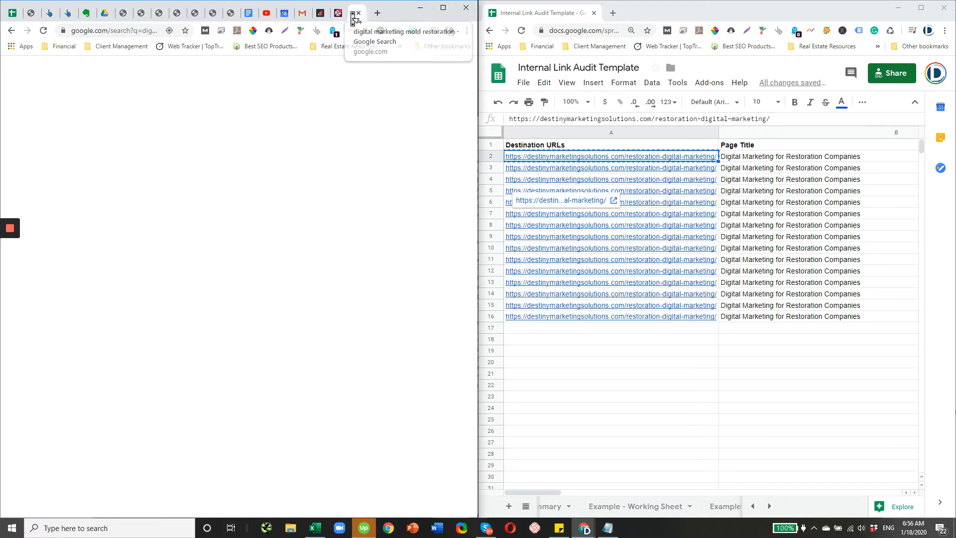
left_click(124, 31)
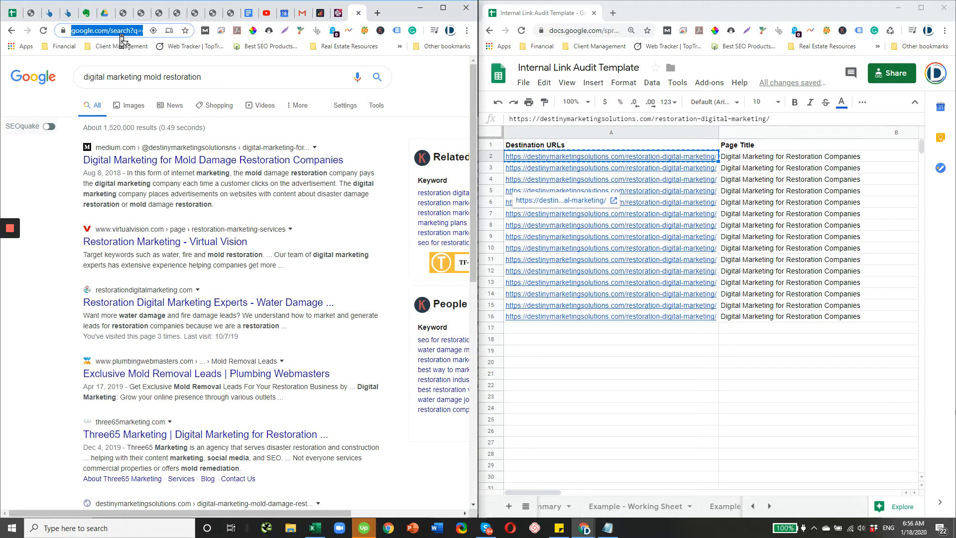
type("nofollow att")
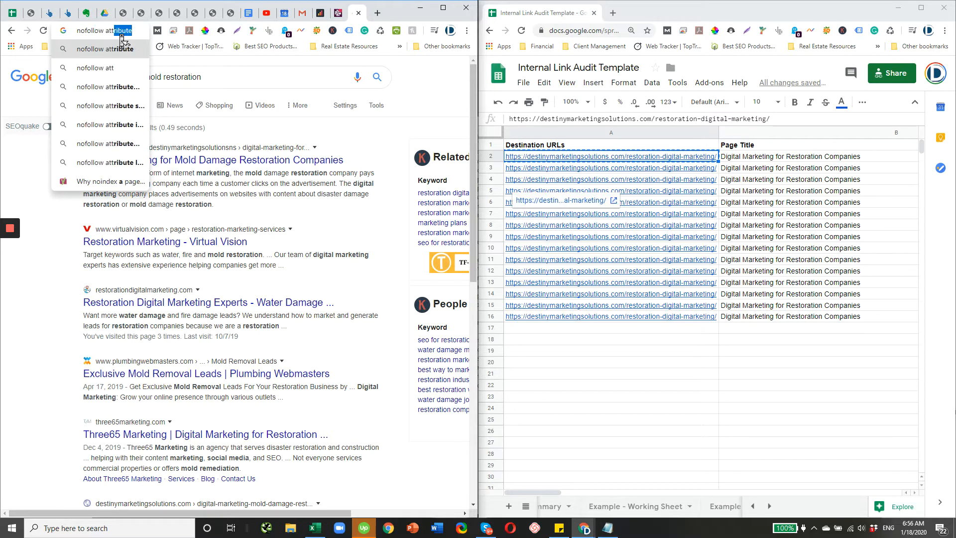
type("ribute for a li")
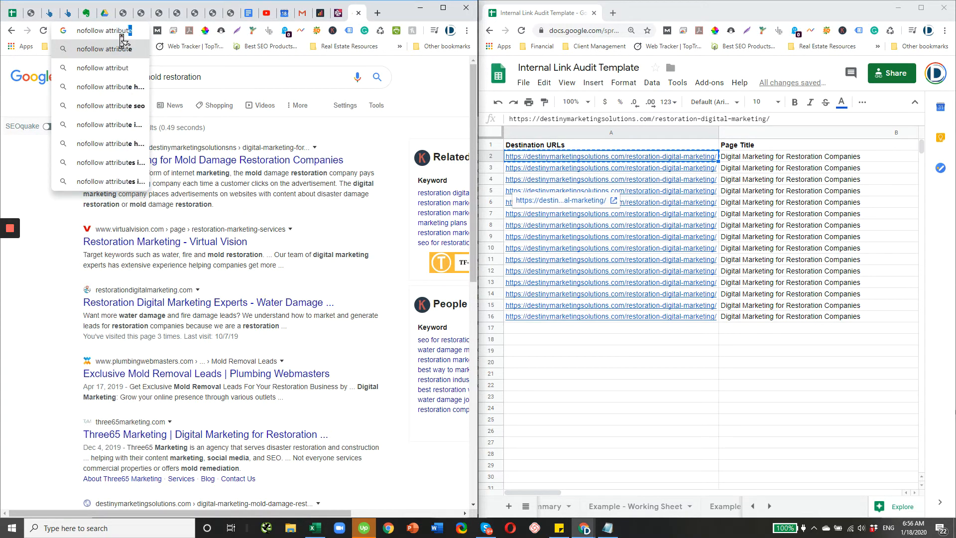
type("nk")
key("Return")
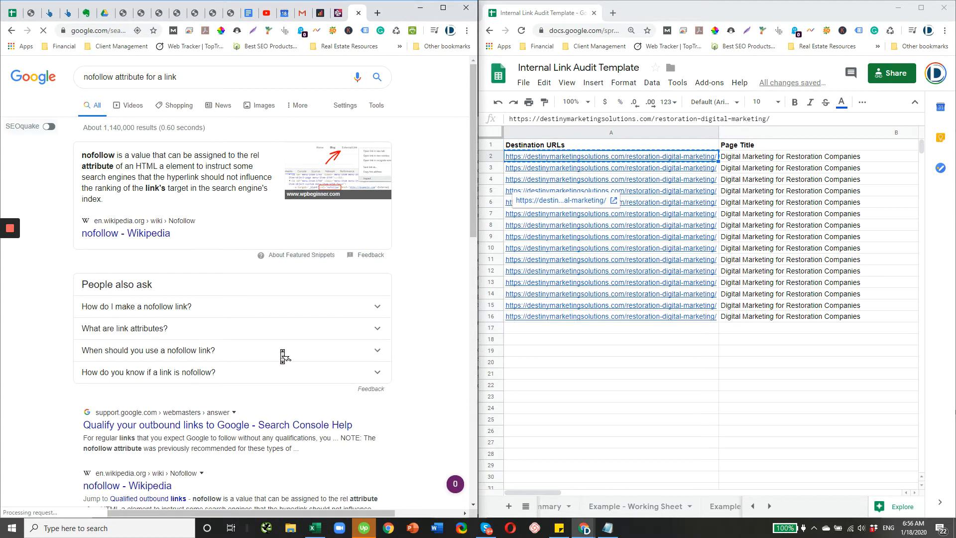
Open the Hobo article on rel=nofollow and examine its example nofollow link code, dismissing the ebook popup
scroll(281, 358, "down", 7)
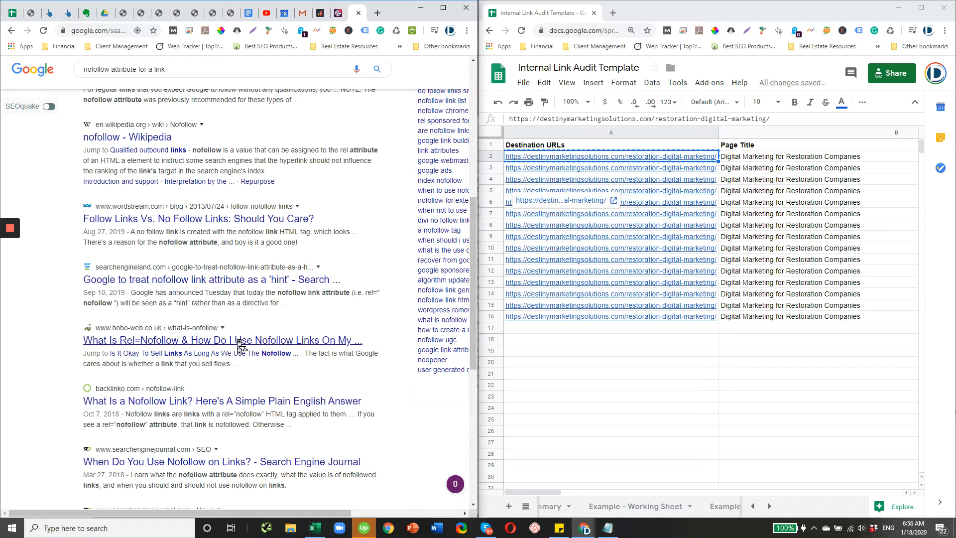
left_click(218, 343)
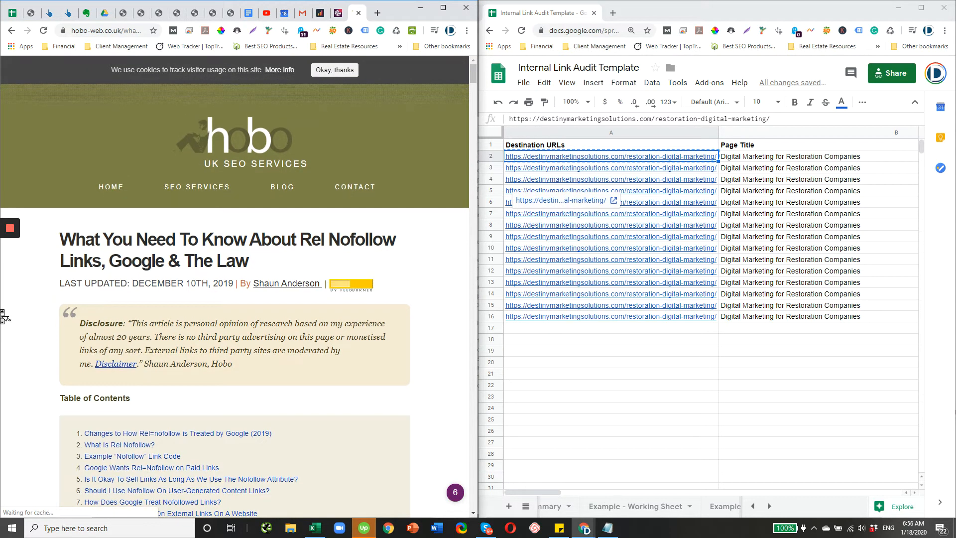
scroll(210, 387, "down", 2)
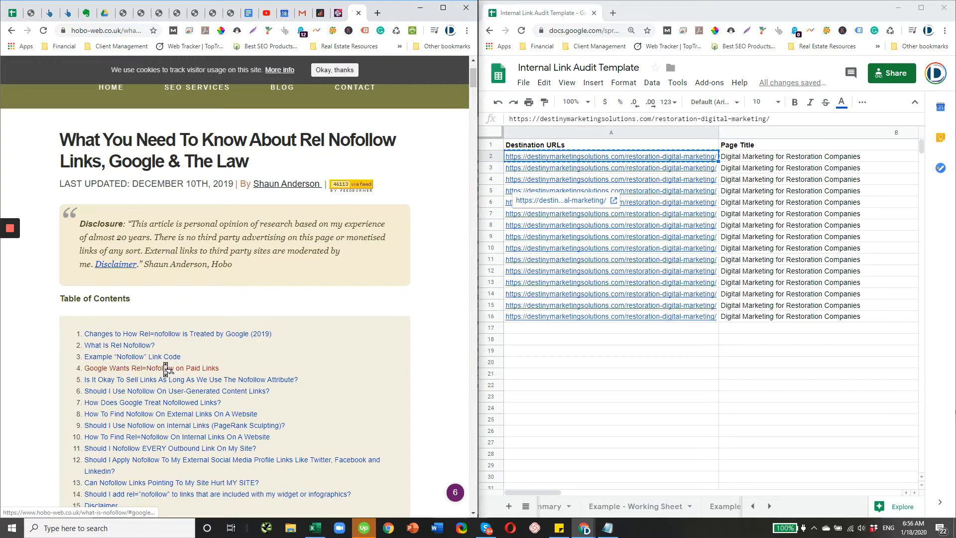
left_click(166, 360)
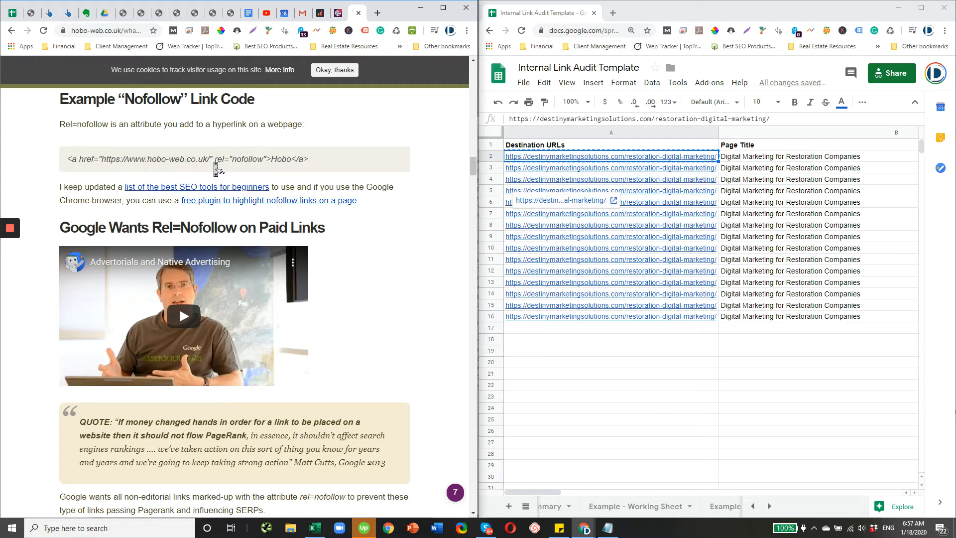
left_click_drag(216, 169, 236, 160)
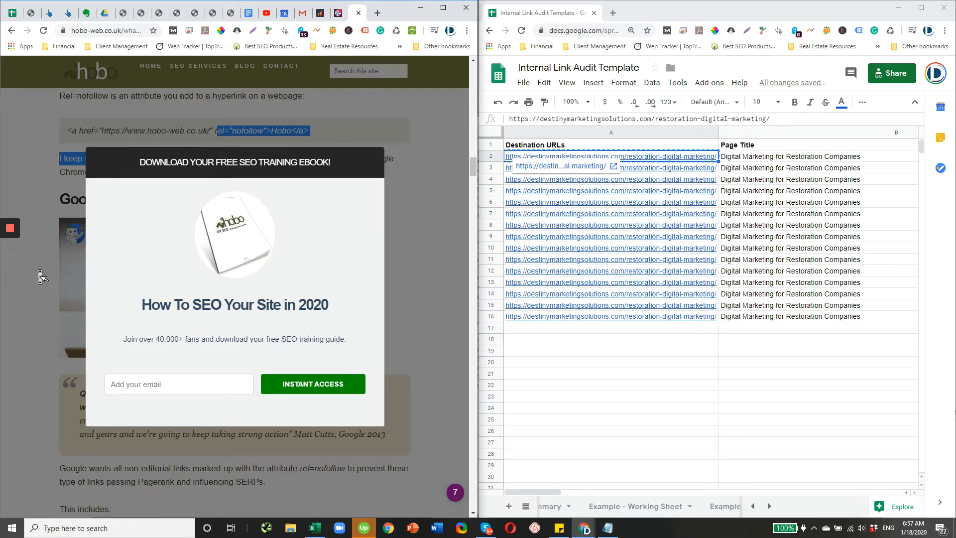
left_click(41, 276)
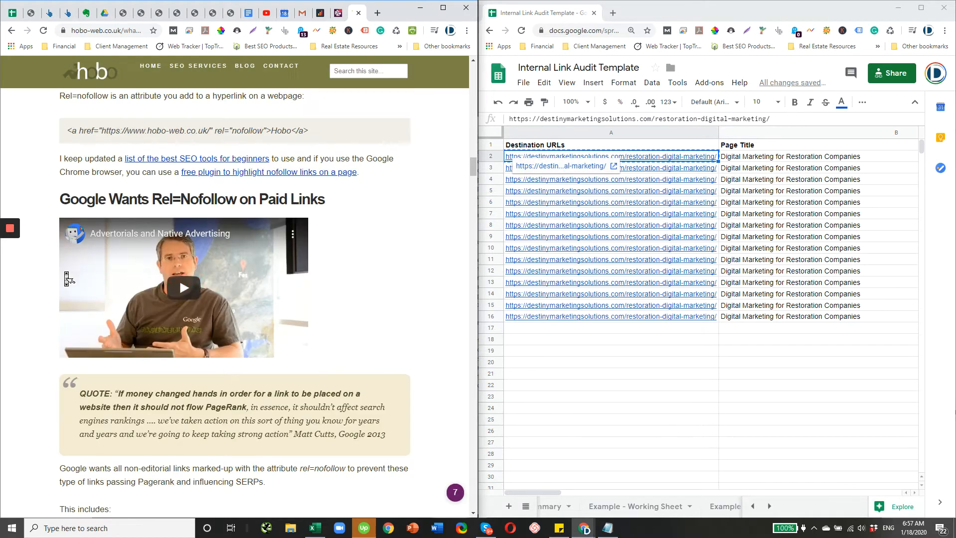
Add the header "Anchor Text Added(Yes/No)" in J1 of the audit sheet and enter "Yes" in J2
left_click(792, 161)
key("Right")
key("Right")
key("Right")
key("Right")
key("Right")
key("Right")
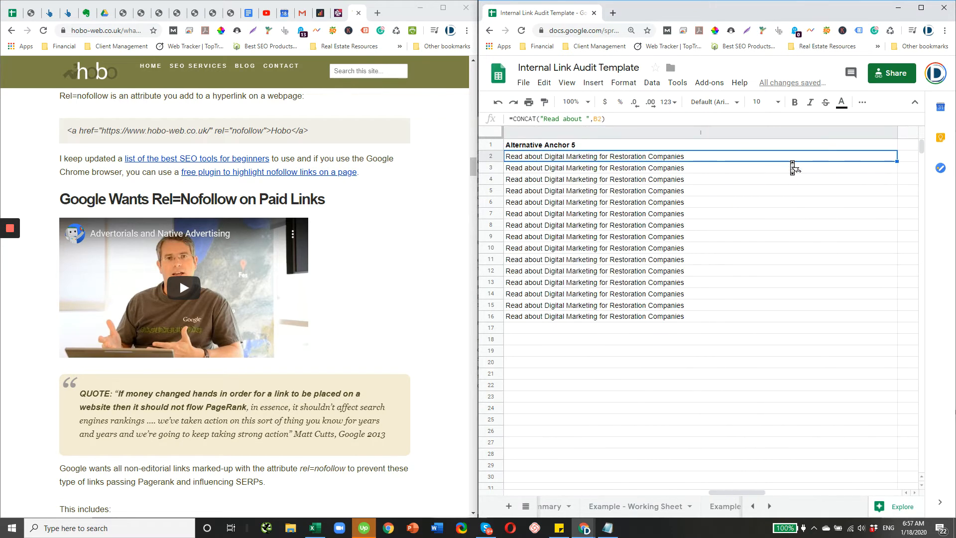
key("Up")
key("Right")
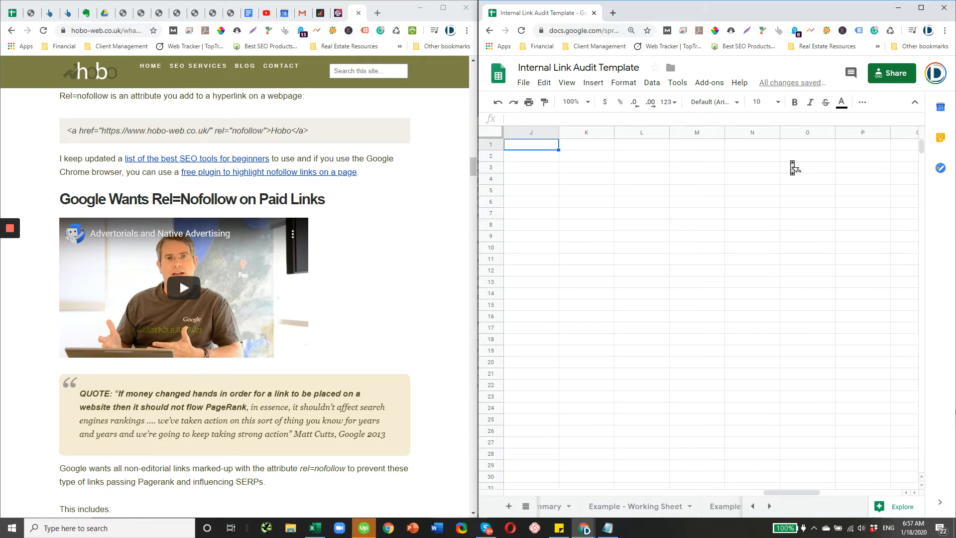
type("An")
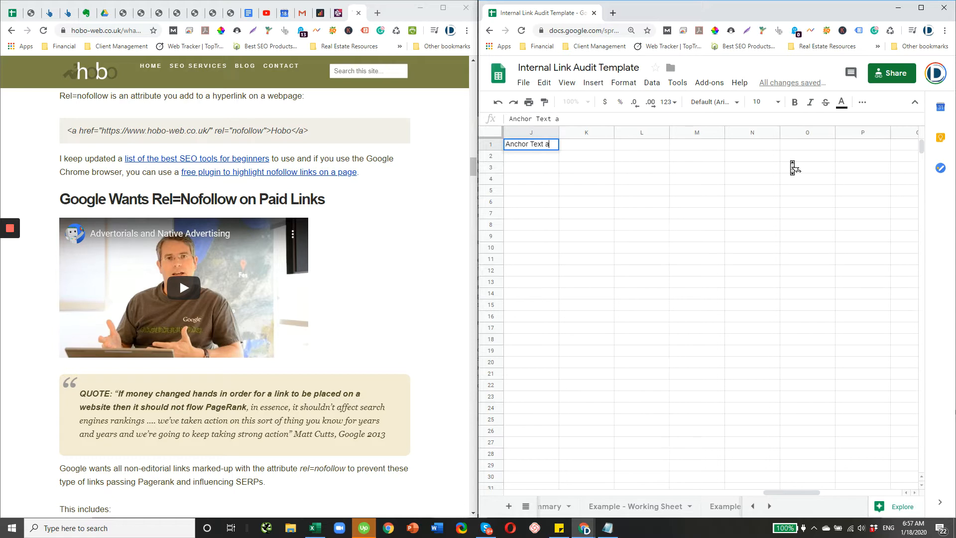
type("chor Text Added(Yes/N")
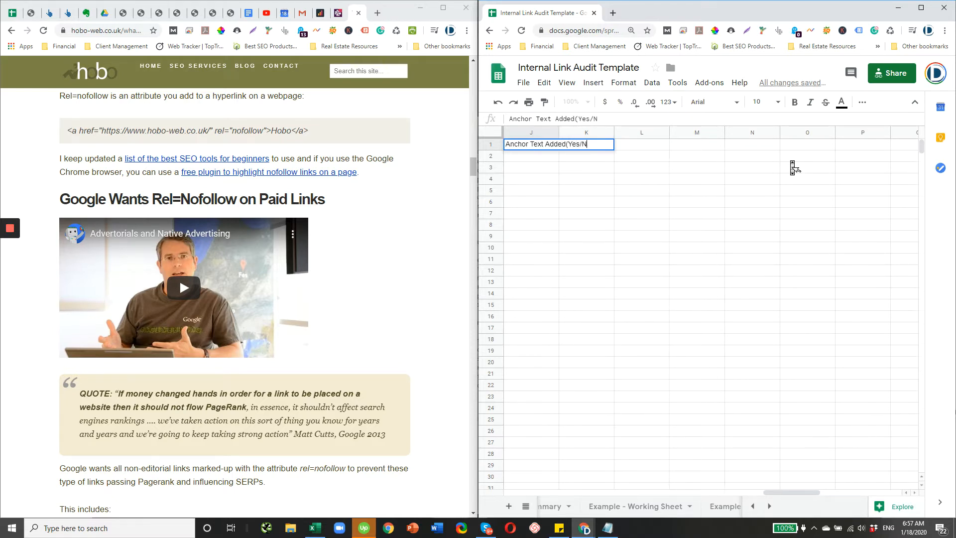
type("o)")
key("Return")
type("Yes")
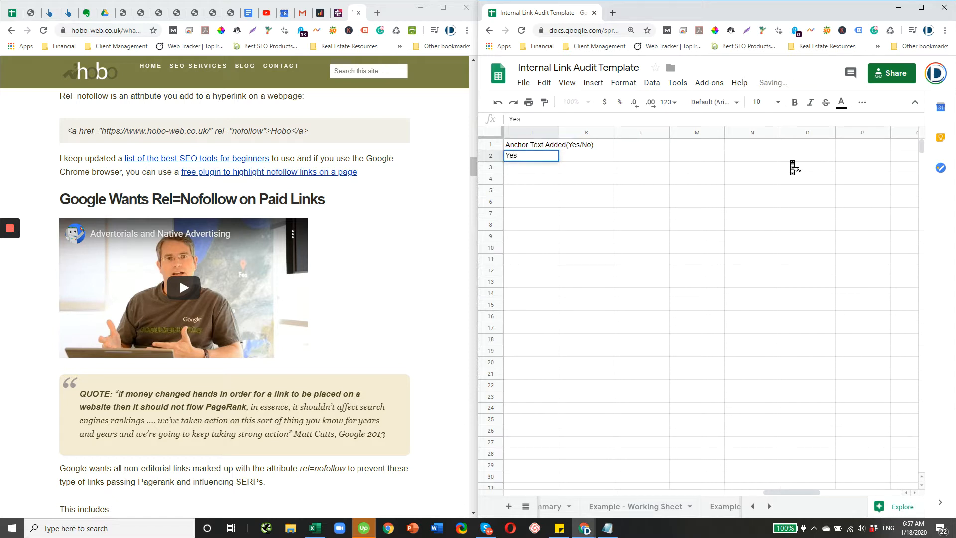
key("Return")
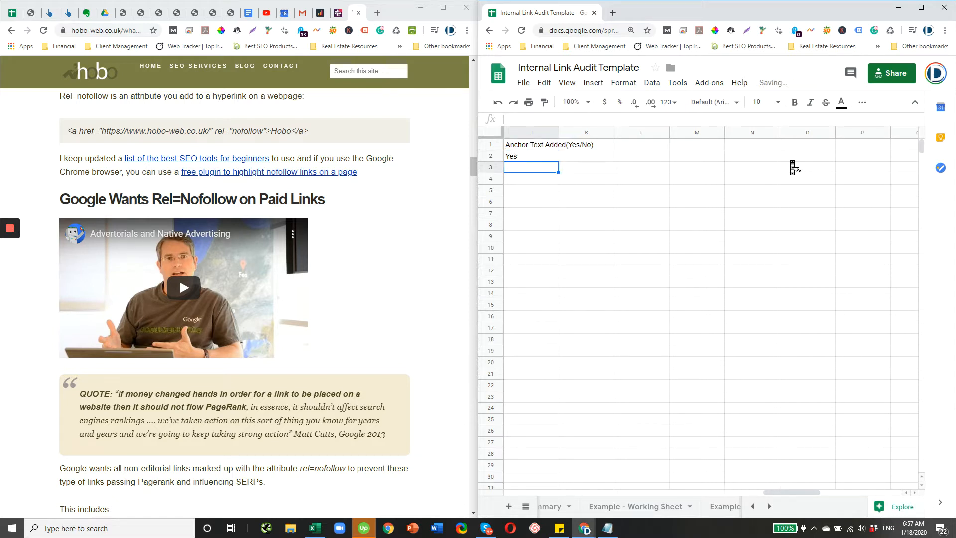
Make the J1 header bold and widen column J to fit its text
left_click(533, 148)
key("ctrl+b")
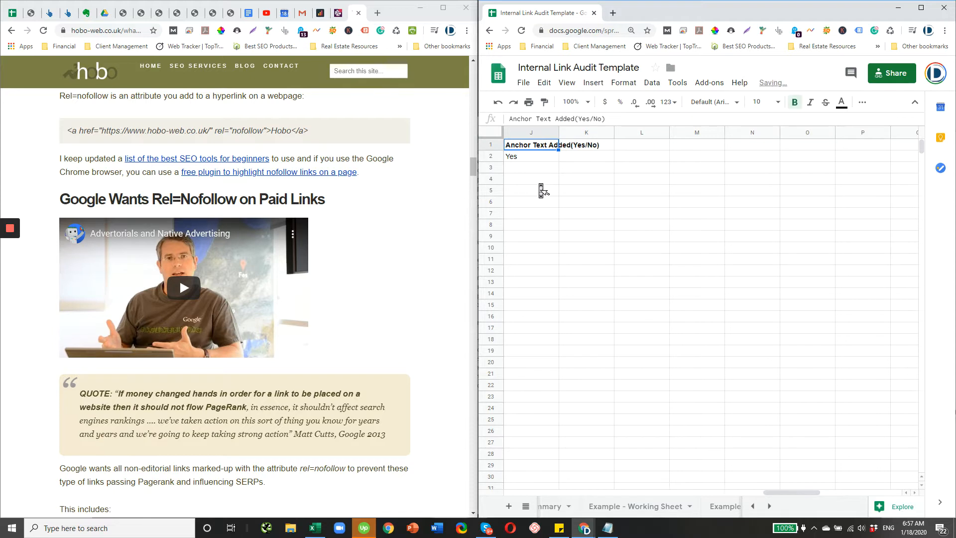
left_click_drag(557, 133, 558, 170)
left_click(558, 170)
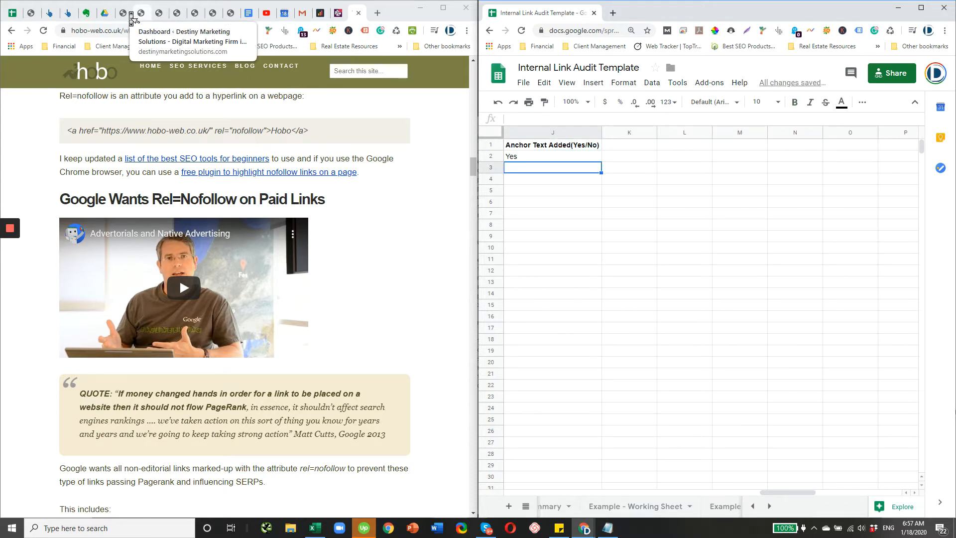
Return to the mold damage page editor, show the visual view and find the linked phrase "restoration marketing"
left_click(158, 14)
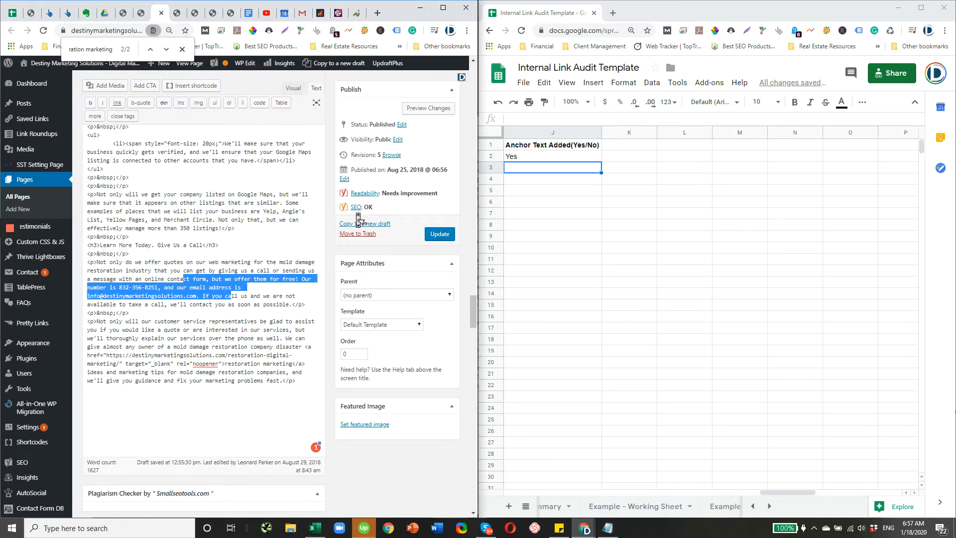
scroll(233, 250, "up", 1)
left_click(293, 88)
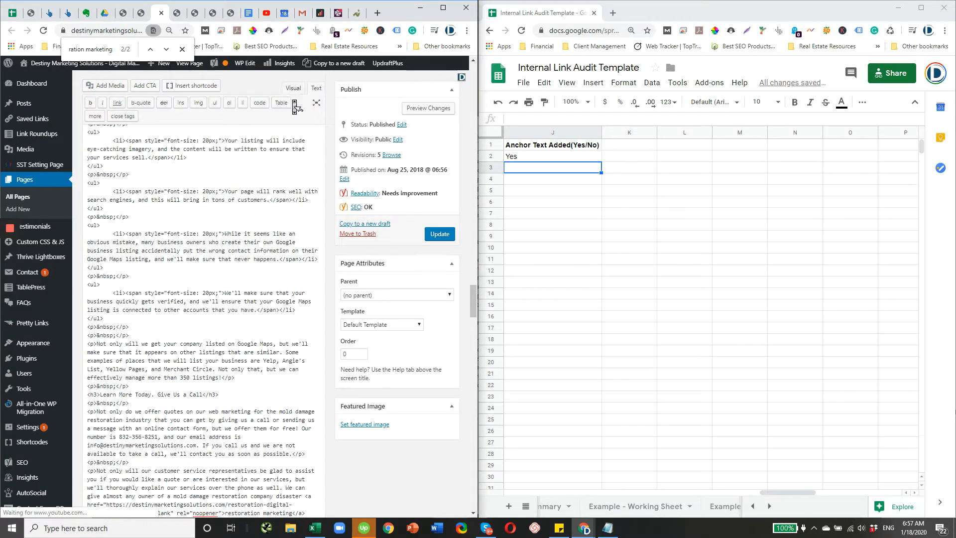
left_click(275, 347)
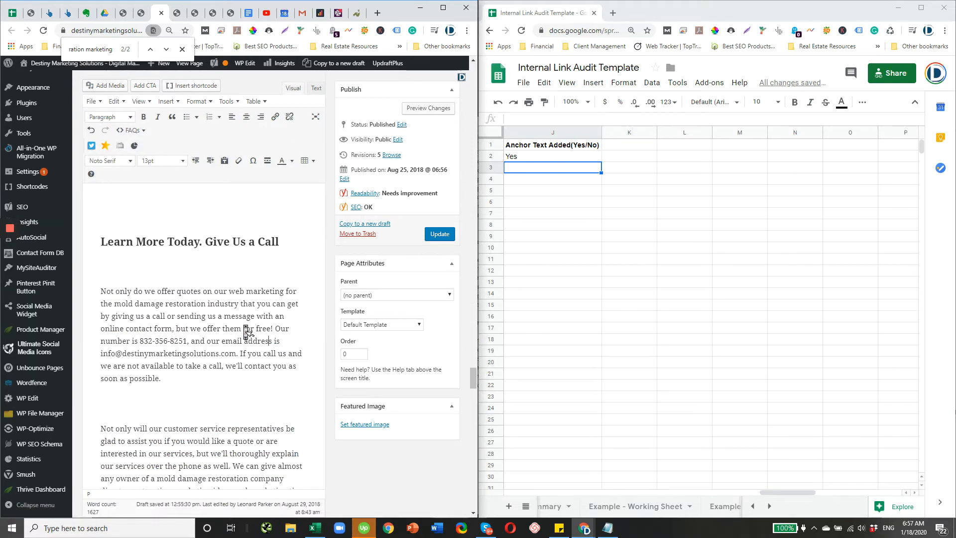
scroll(252, 327, "up", 8)
scroll(251, 327, "up", 15)
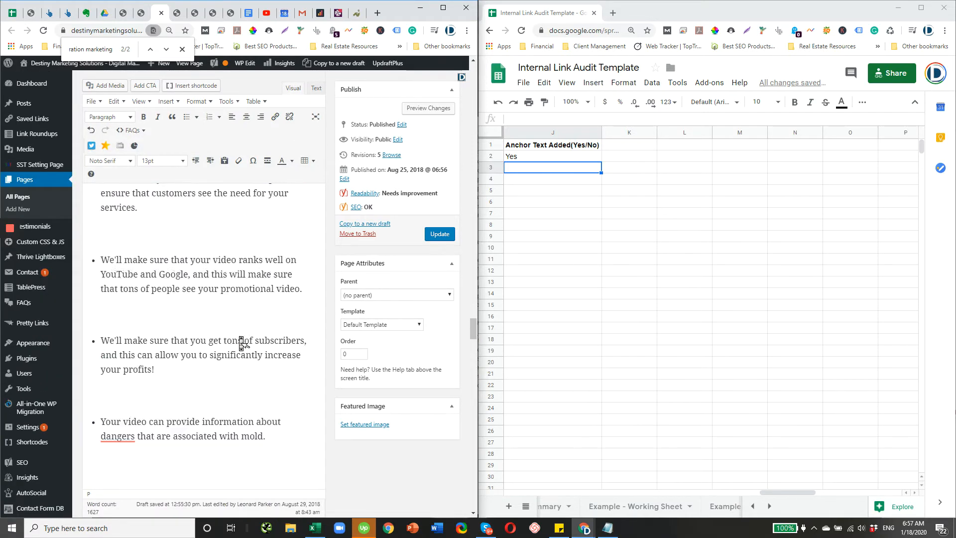
scroll(227, 345, "up", 10)
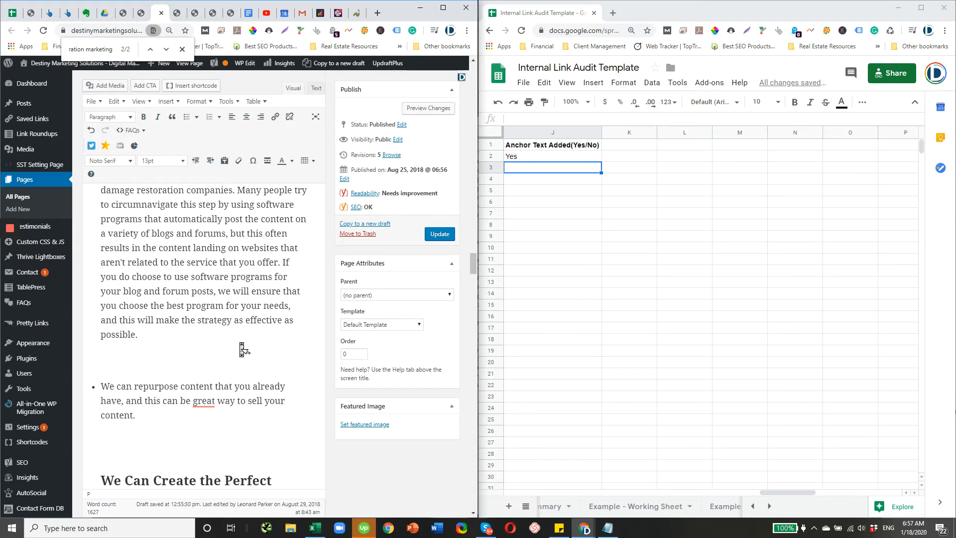
key("ctrl+f")
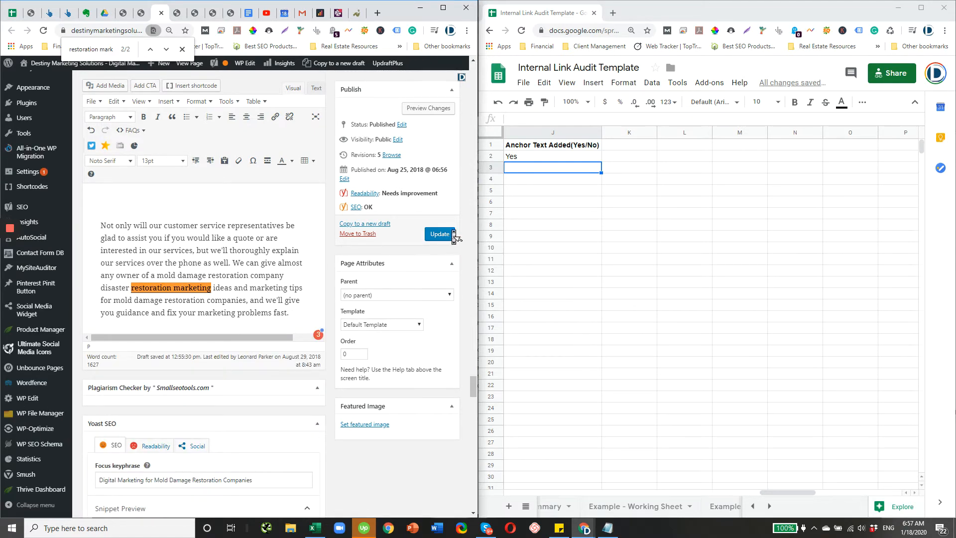
Update the mold damage page, close its editor and switch to the live page
left_click(440, 234)
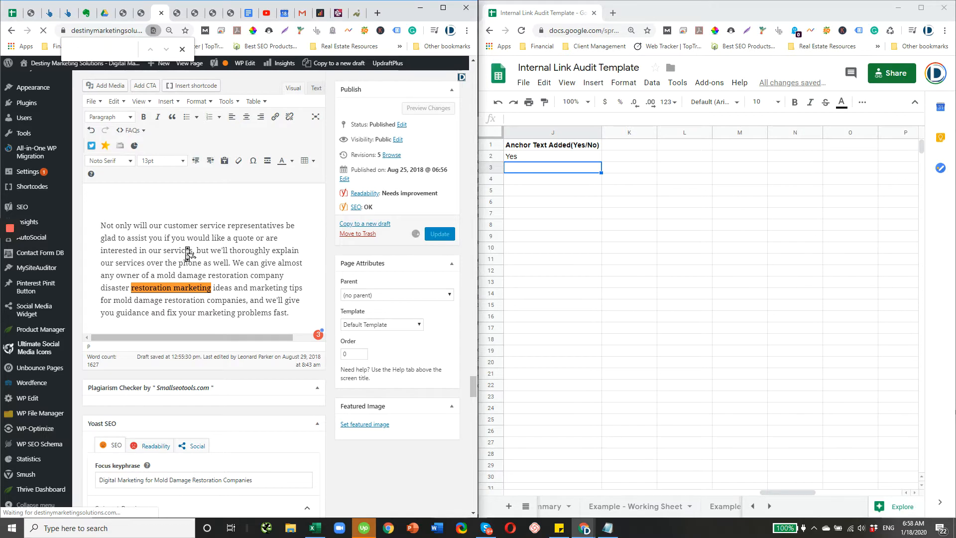
key("Escape")
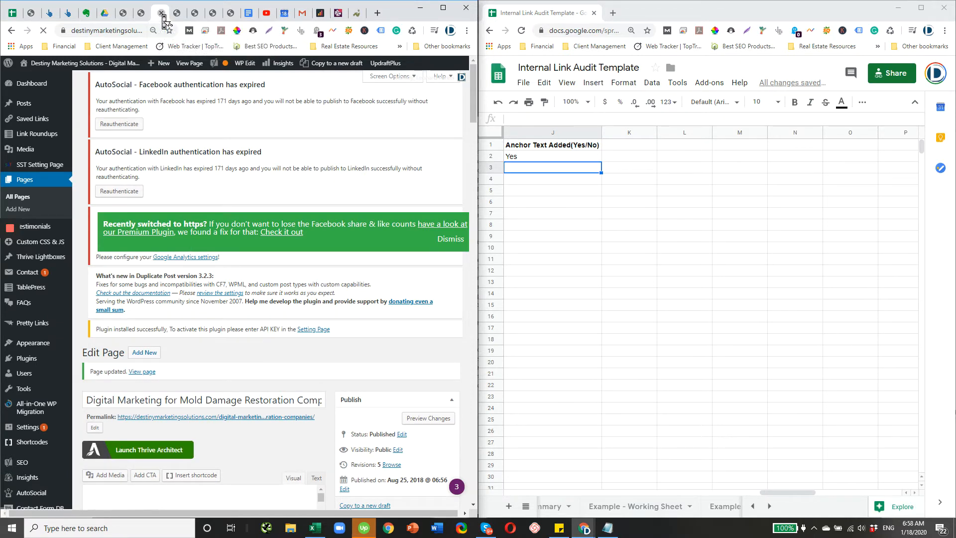
left_click(161, 13)
left_click(141, 16)
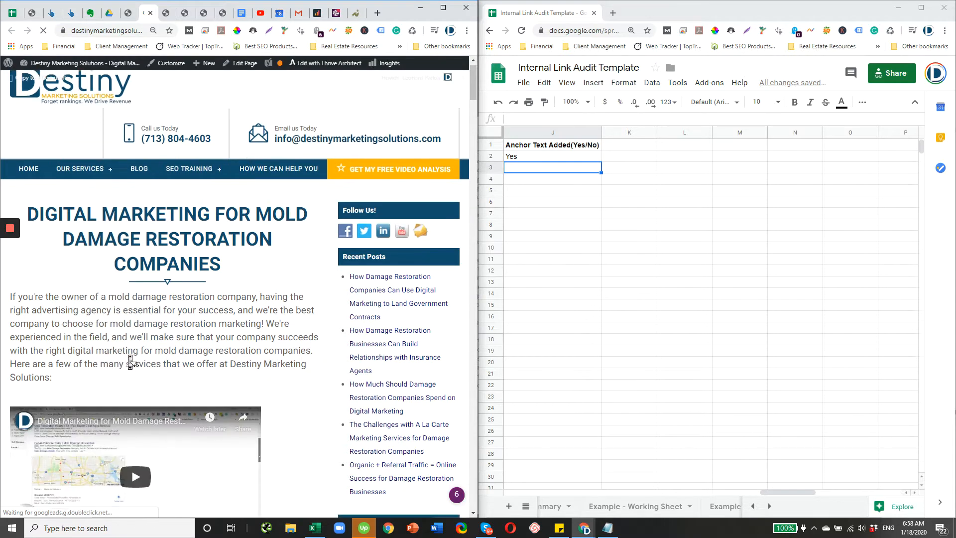
Search the live mold damage page for "restoration marketing" and go to the occurrence in the closing paragraph
scroll(145, 368, "down", 18)
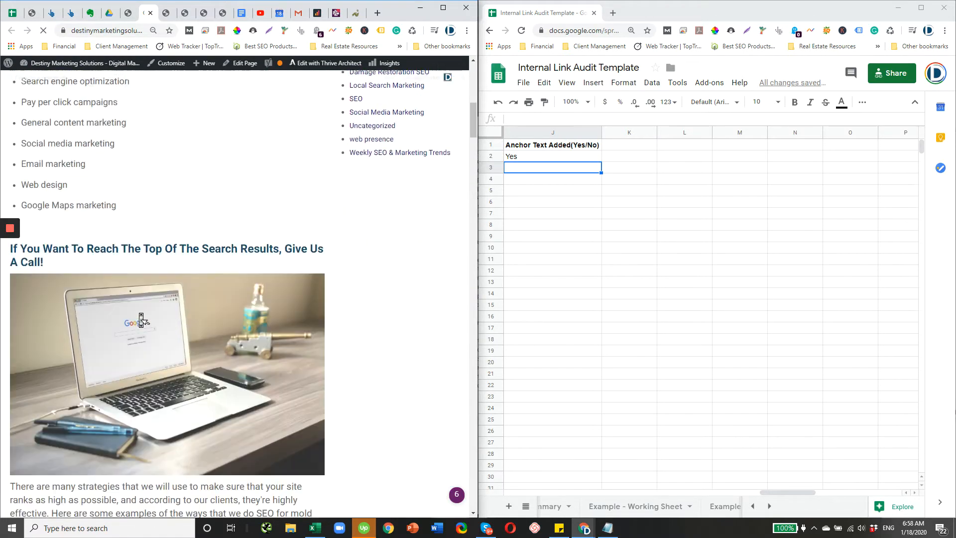
scroll(145, 334, "down", 15)
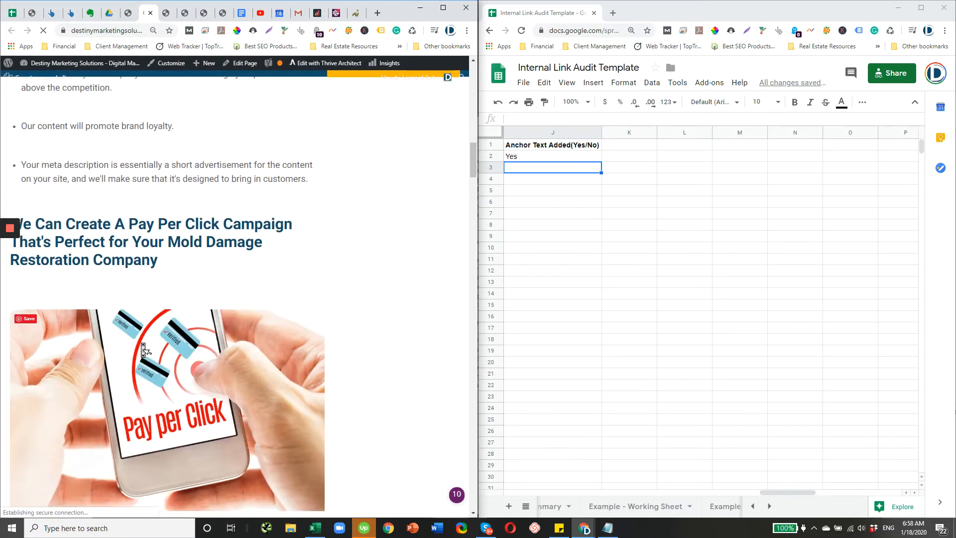
scroll(144, 350, "down", 1)
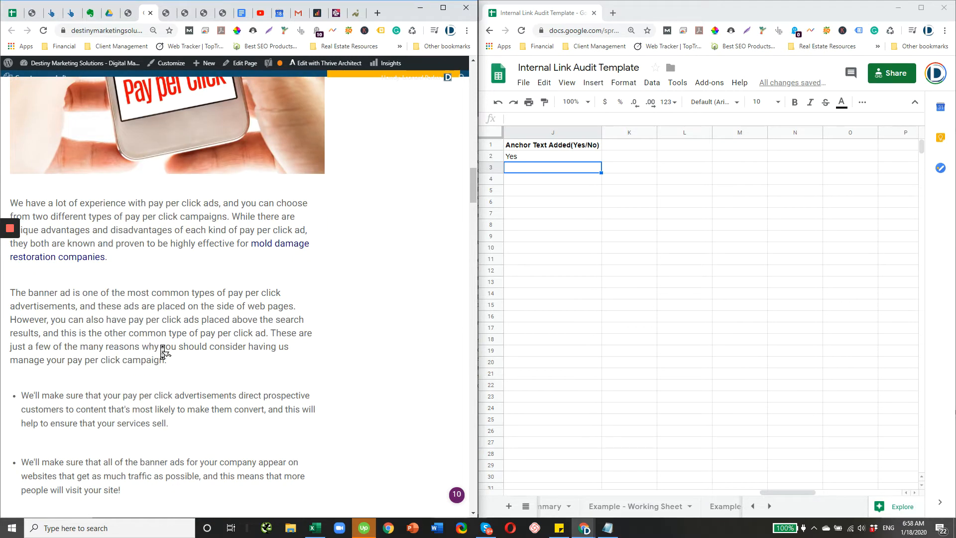
key("ctrl+f")
type("r")
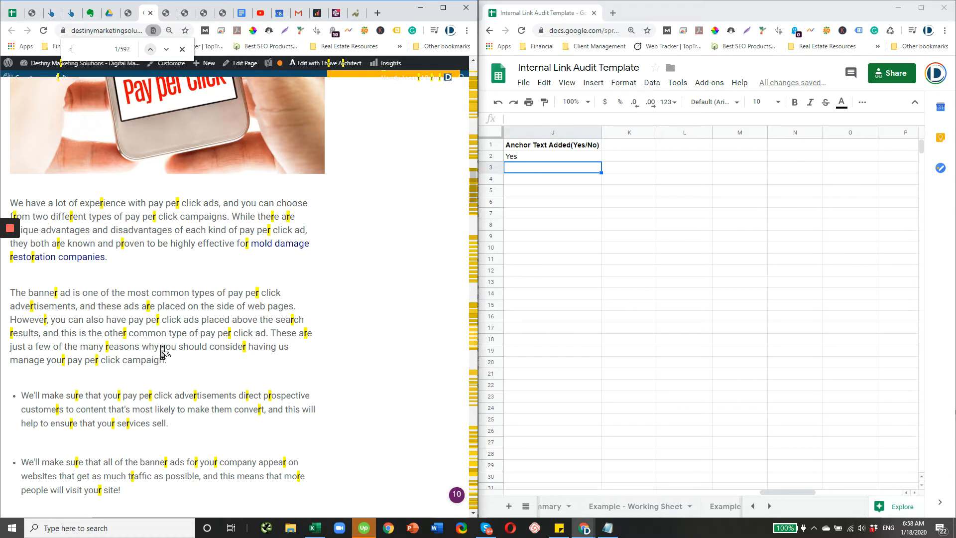
type("esto")
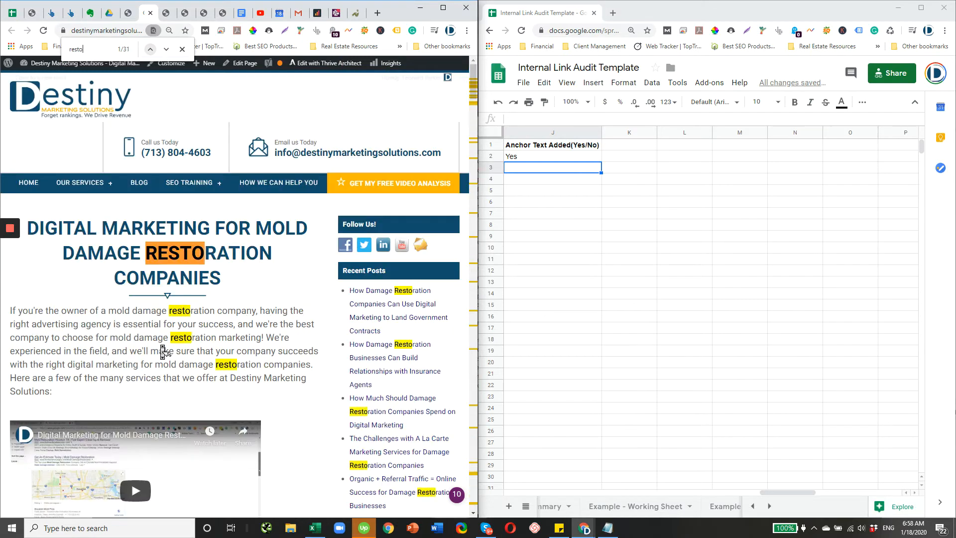
type("ration ma")
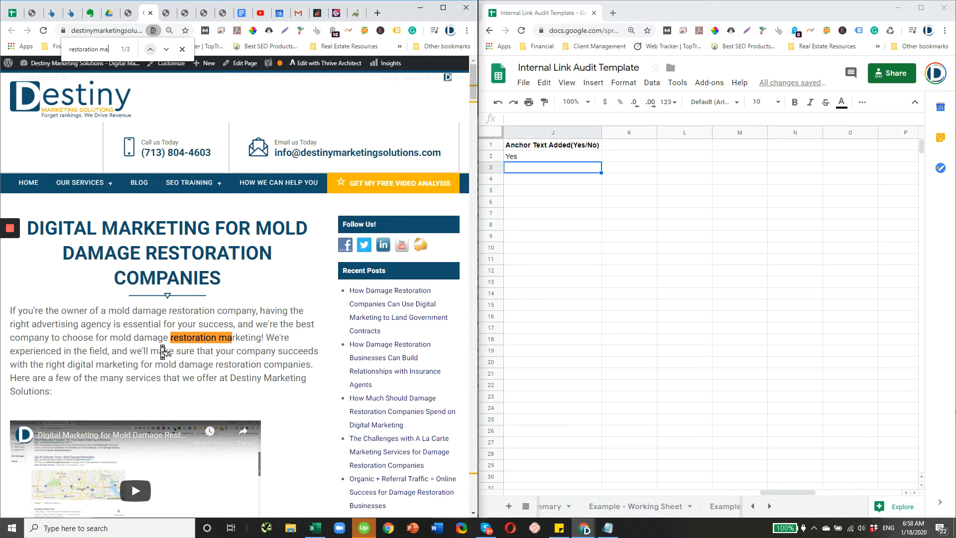
type("rketing")
key("Return")
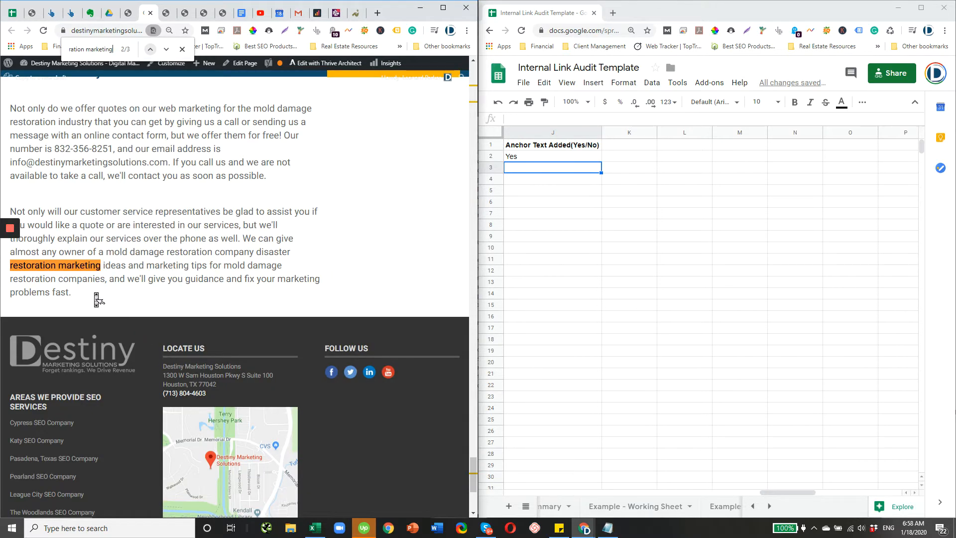
Follow the "restoration marketing" link to check its destination page, then close that page and return to the mold damage page
left_click(65, 274)
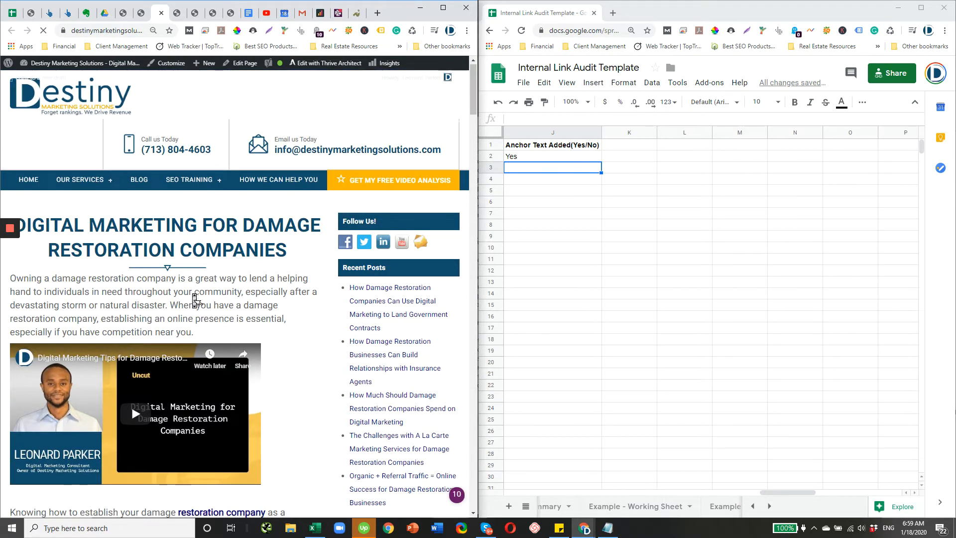
scroll(172, 356, "down", 4)
scroll(165, 383, "up", 4)
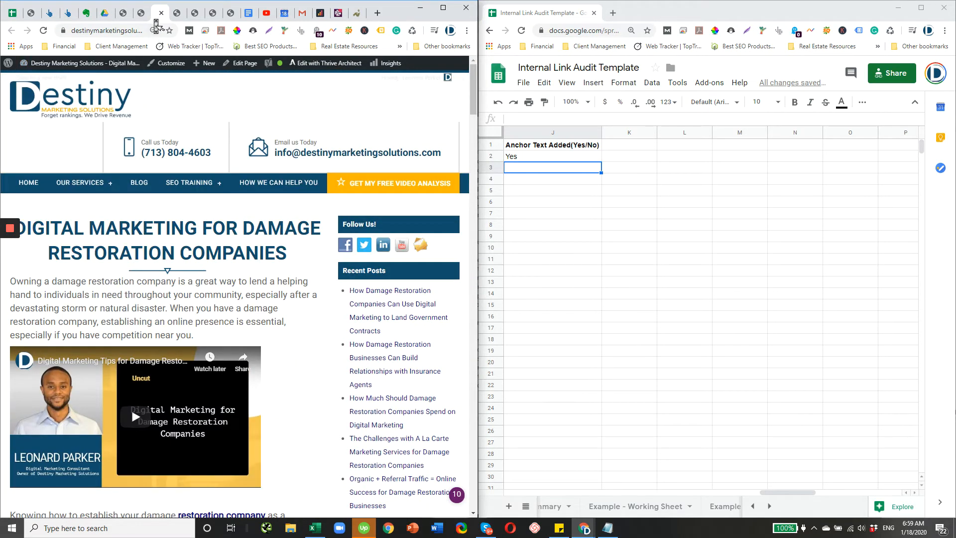
left_click(162, 14)
scroll(198, 184, "up", 8)
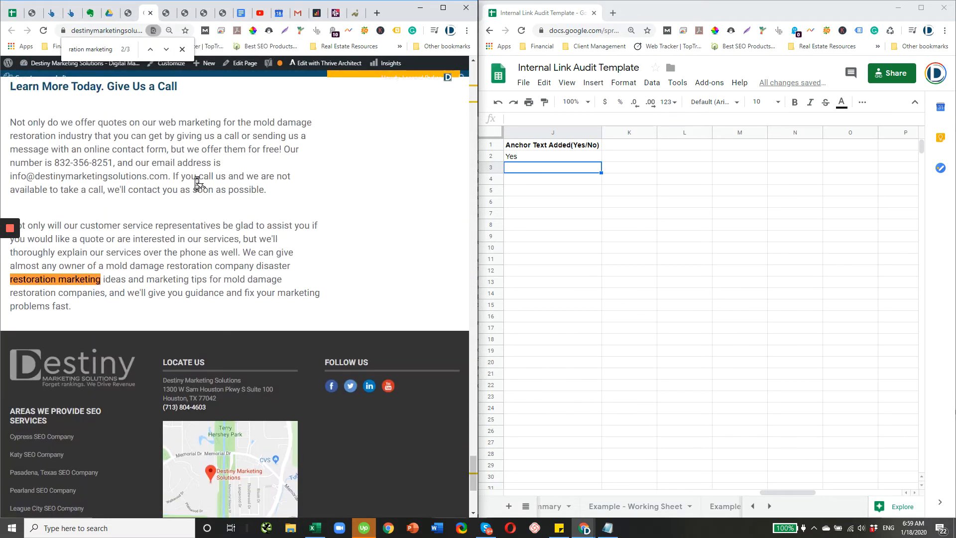
scroll(214, 208, "up", 7)
Add the header "Submitted to Google Search Console" in K1 of the audit sheet and fit column K to its text
left_click(630, 146)
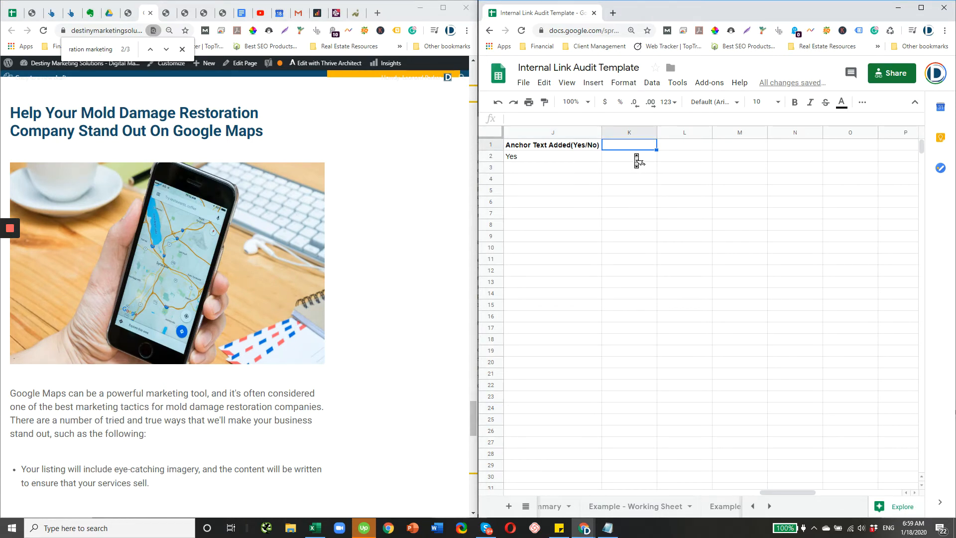
type("Submitted to Google Sear")
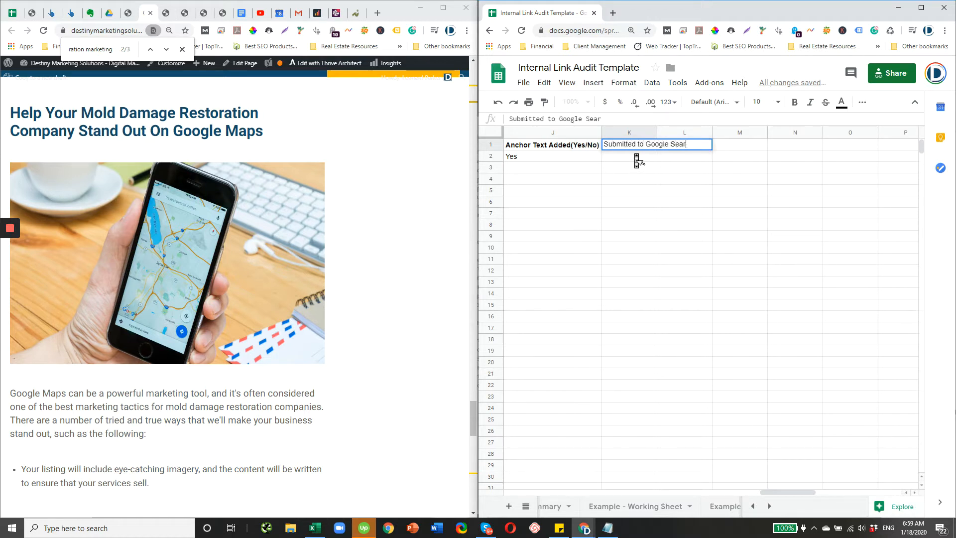
type("ch Console")
key("Return")
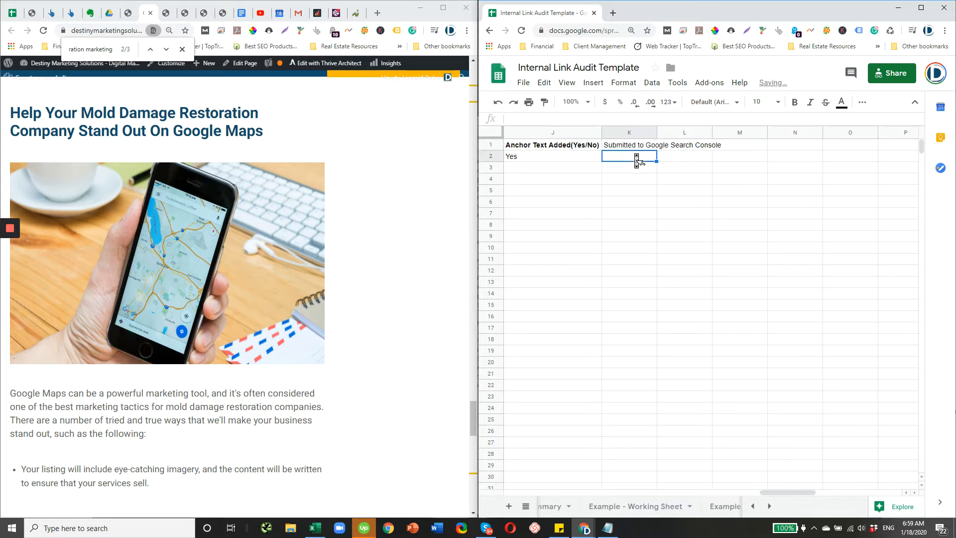
double_click(658, 135)
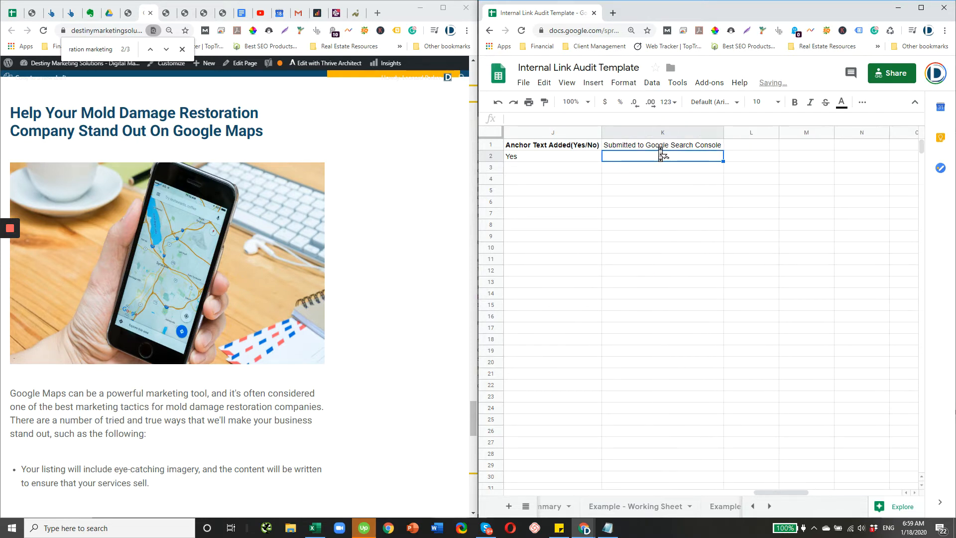
Change the K1 header to "URL Submitted to Google Search Console (Yes/No)"
key("Up")
left_click(660, 120)
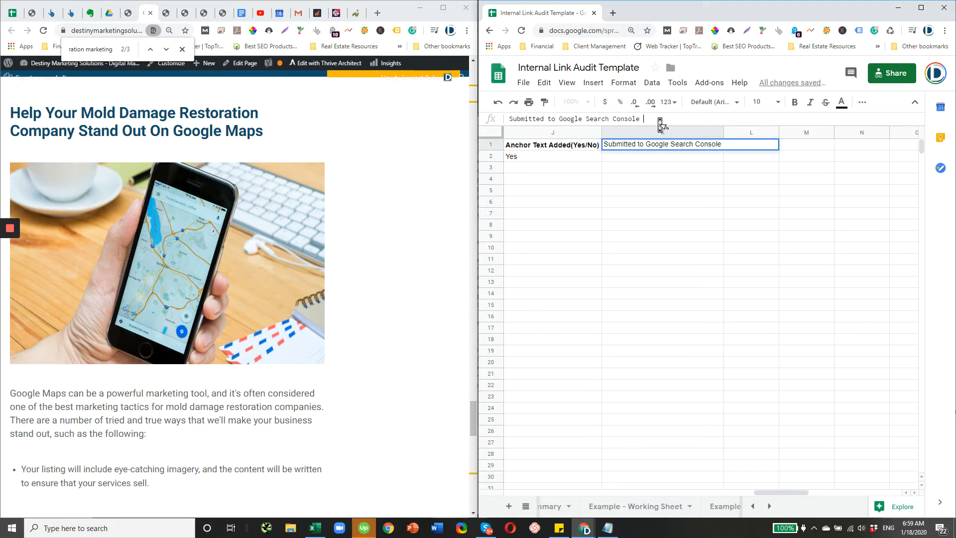
type("(yes")
key("Return")
left_click(648, 145)
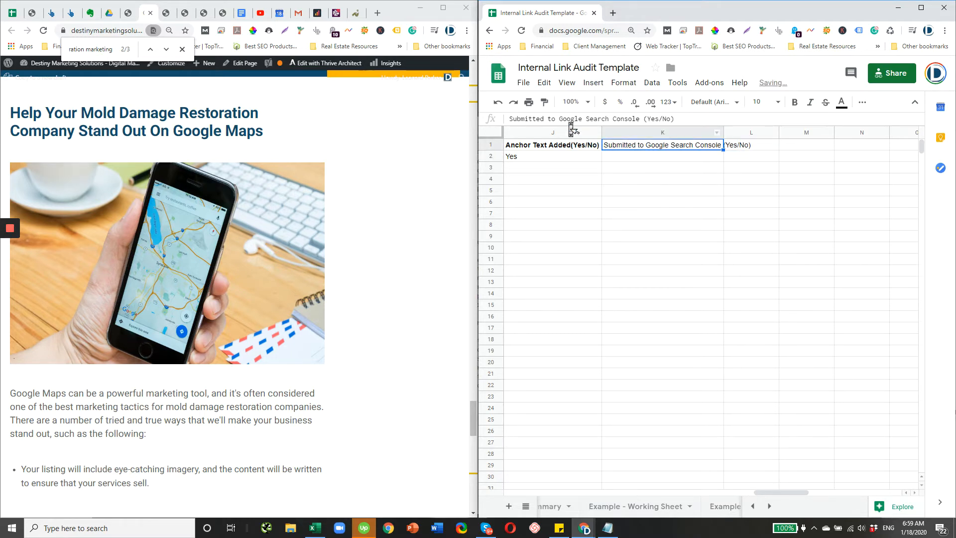
left_click(512, 120)
type("URL")
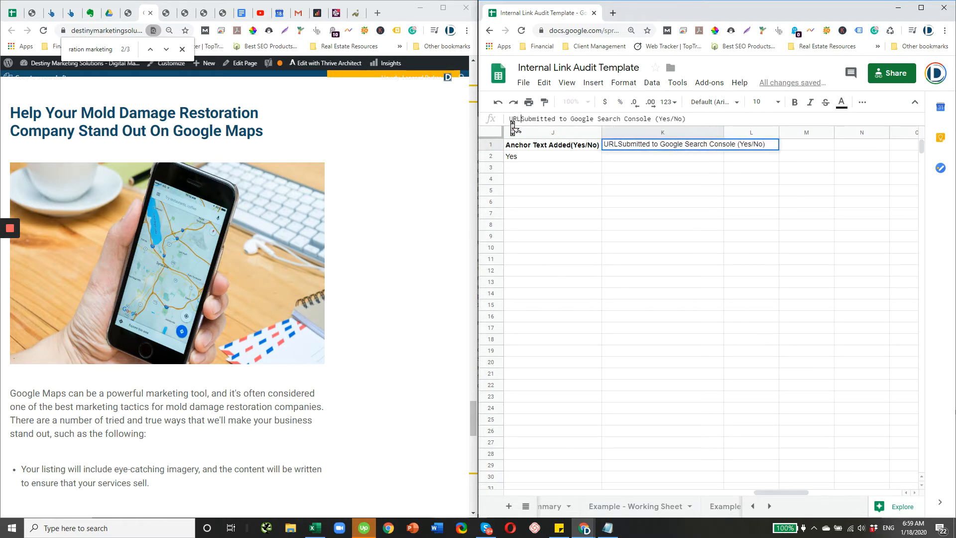
key("Return")
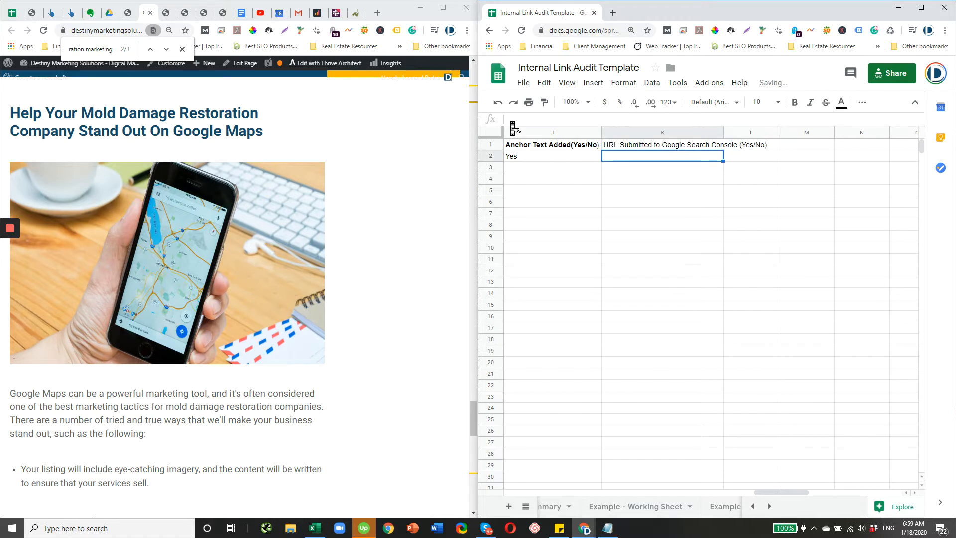
Make the K1 header bold and fit column K to the bold text
double_click(724, 138)
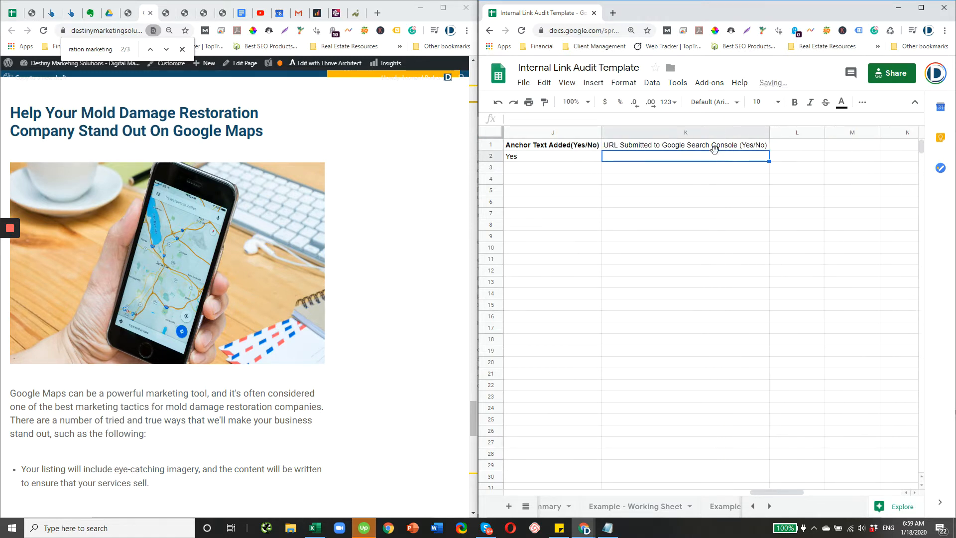
left_click(717, 145)
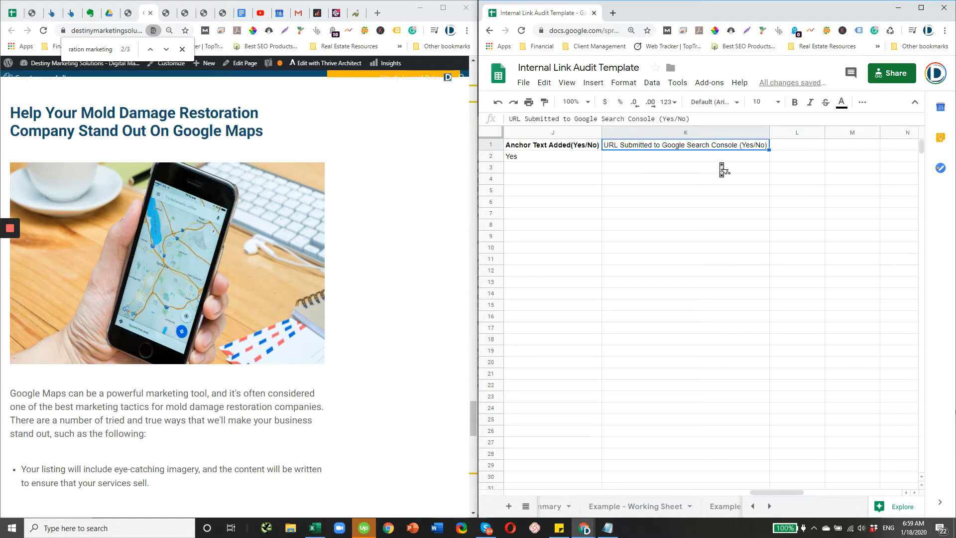
key("ctrl+b")
key("Down")
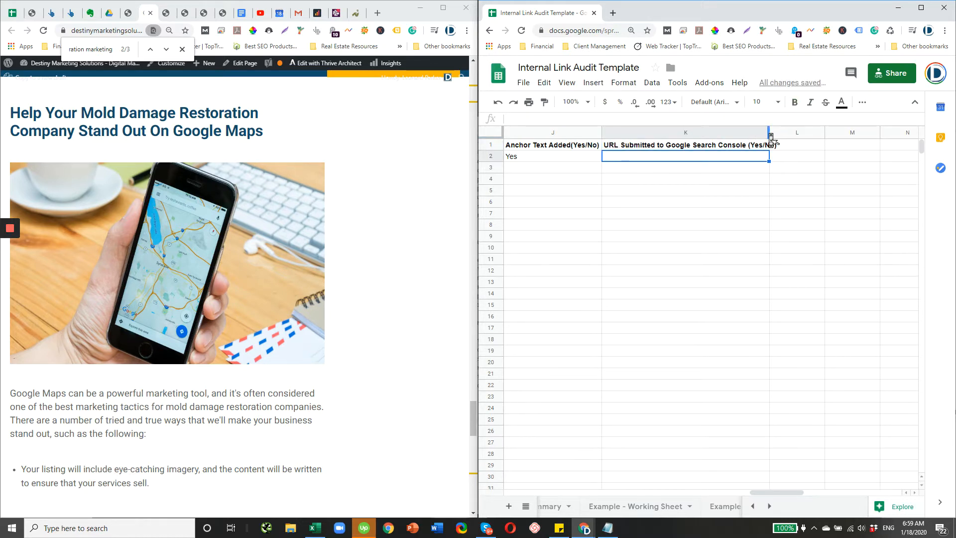
double_click(770, 136)
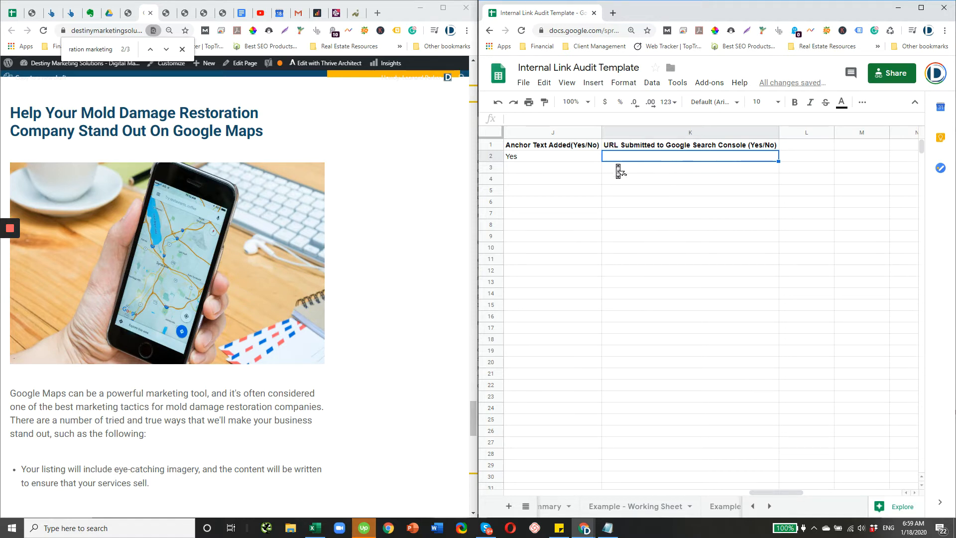
Go to the destination URL at the start of row 3 in the audit sheet
left_click(592, 169)
key("Left")
key("Left")
key("Left")
key("Left")
key("Left")
key("Left")
key("Left")
key("Left")
key("Left")
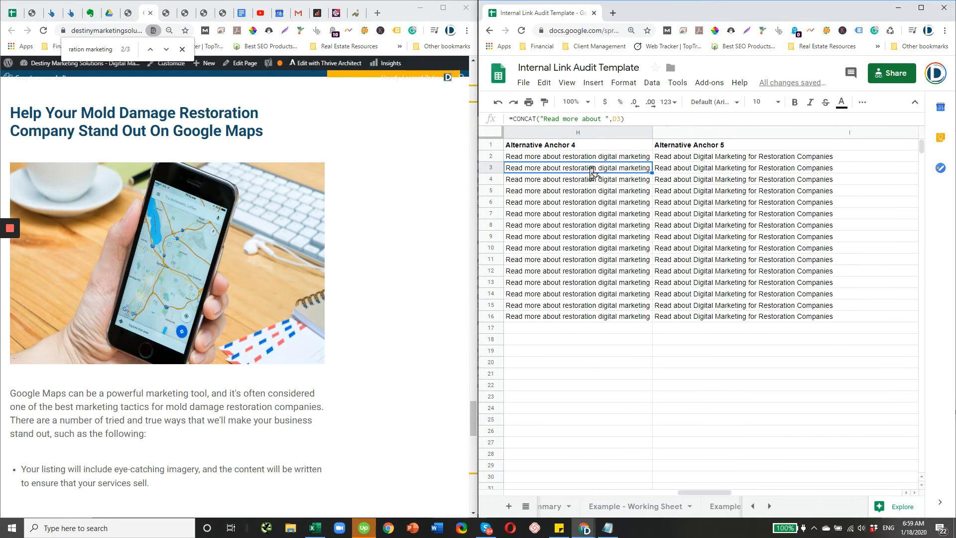
Close the live mold damage page and open the fire damage restoration page in the page editor, showing its body content
left_click(151, 15)
left_click(152, 13)
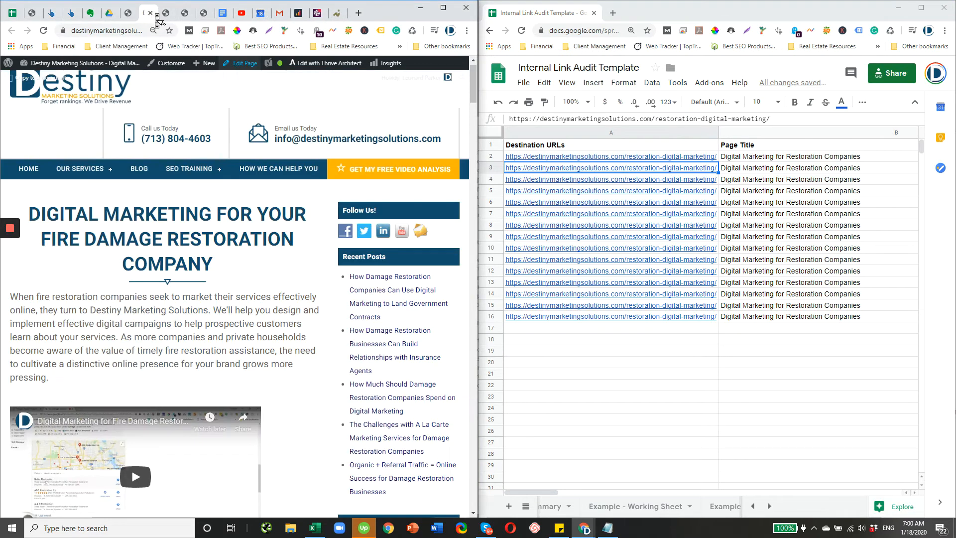
left_click(167, 16)
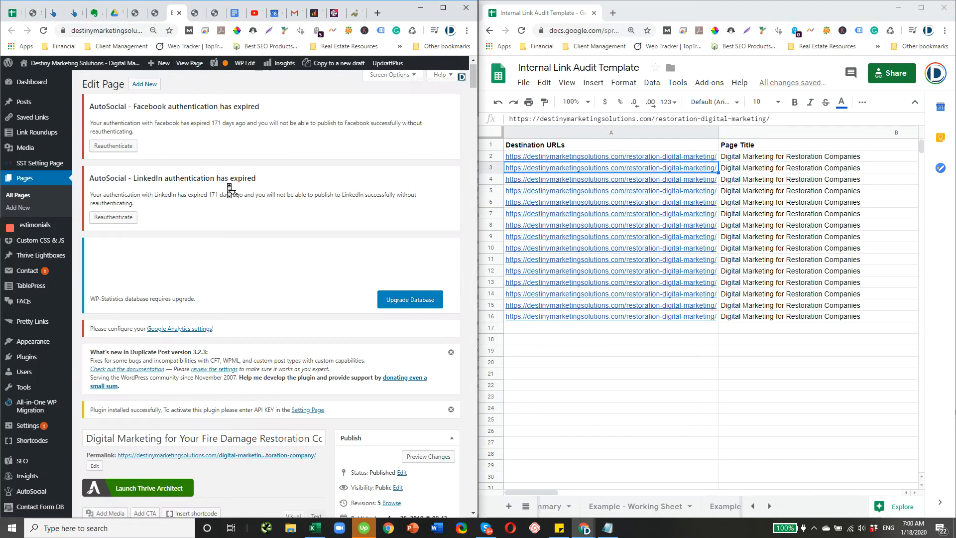
scroll(231, 204, "down", 5)
scroll(227, 236, "down", 10)
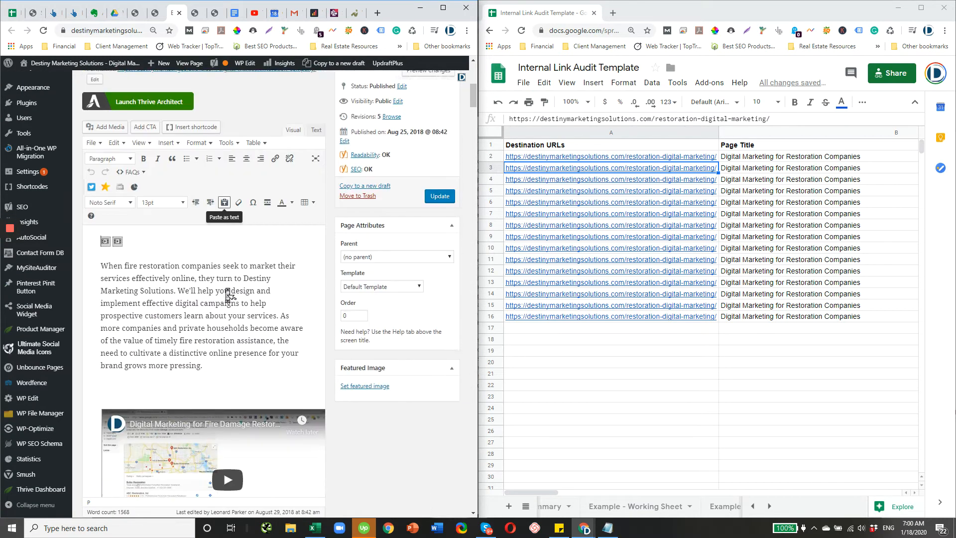
scroll(230, 294, "down", 3)
scroll(231, 294, "up", 5)
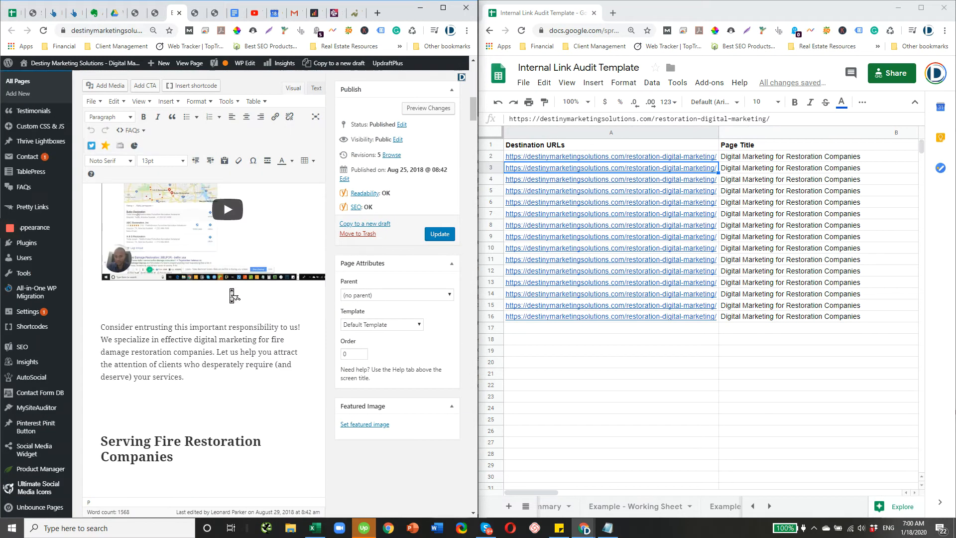
Check the primary anchor in row 3 of the sheet and search the fire damage page editor for "restoration digital marketing"
left_click(798, 169)
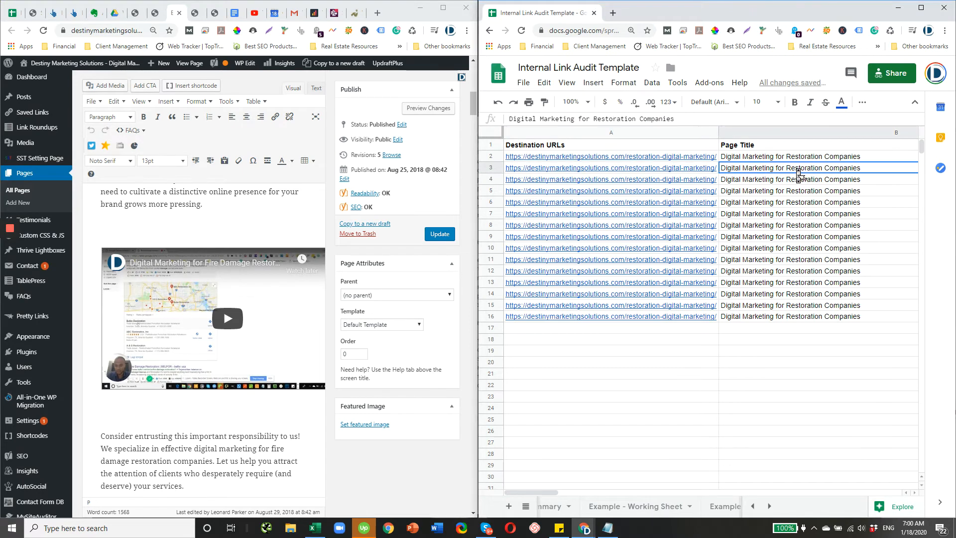
key("Right")
key("Right")
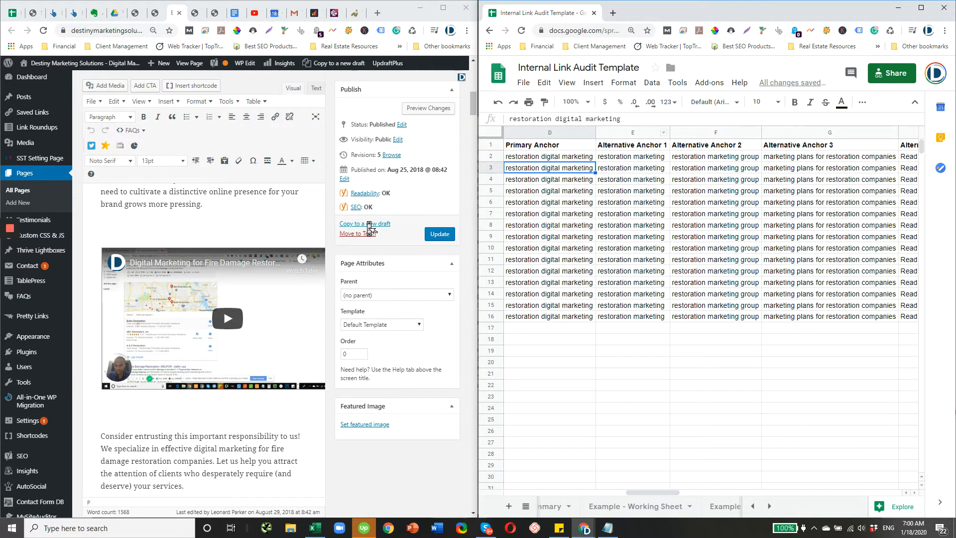
left_click(298, 227)
key("ctrl+f")
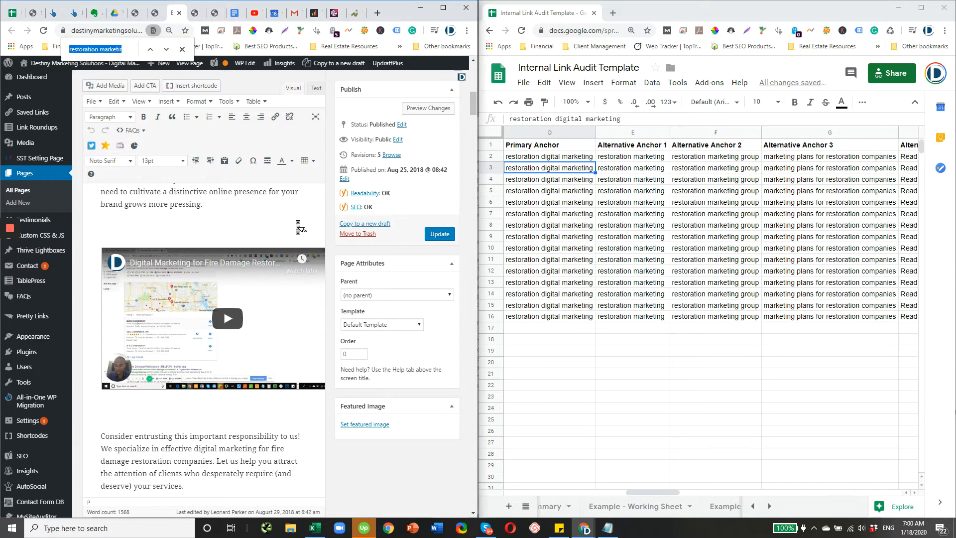
type("restoration digital marketing")
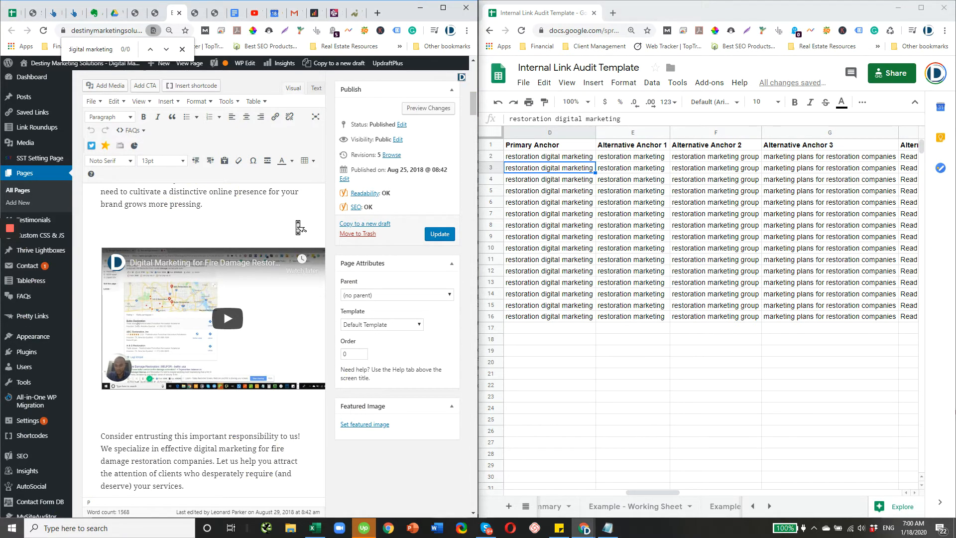
Search the fire damage page content for the alternative anchor "restoration marketing" and go through its occurrences to the closing paragraph
key("ctrl+a")
type("r")
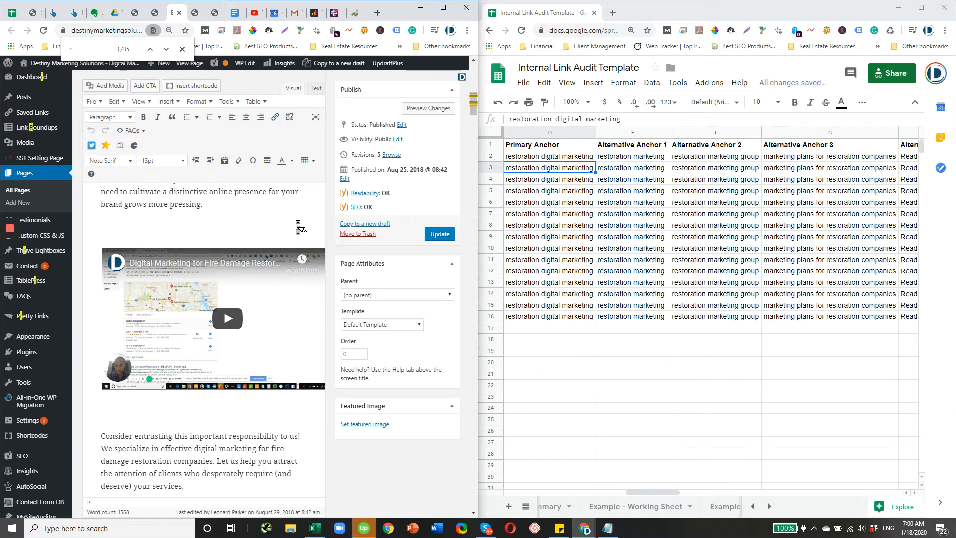
type("estoration marketing")
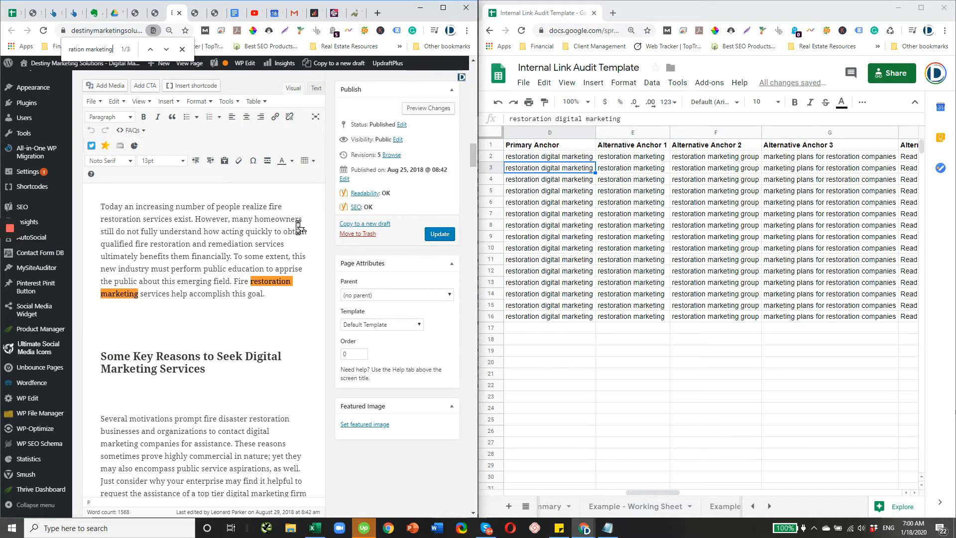
key("Return")
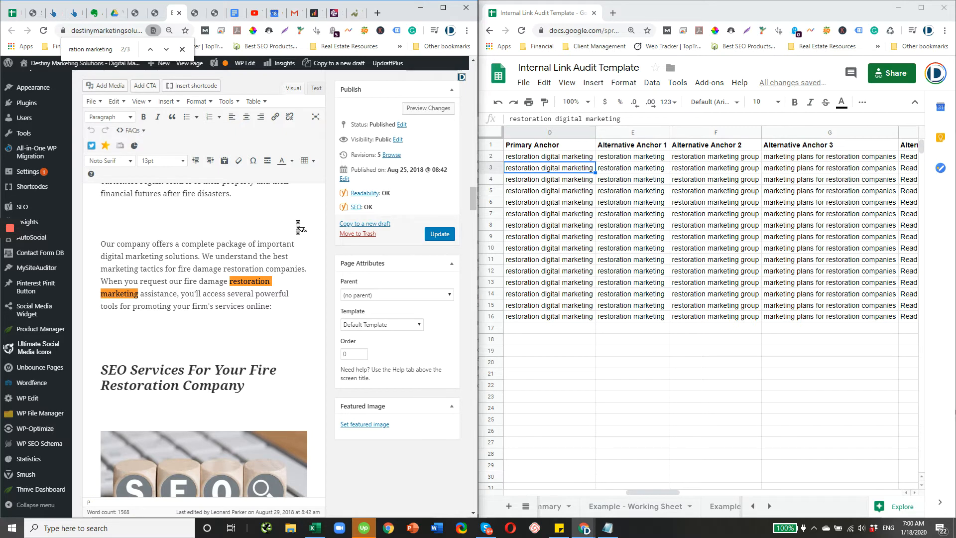
key("Return")
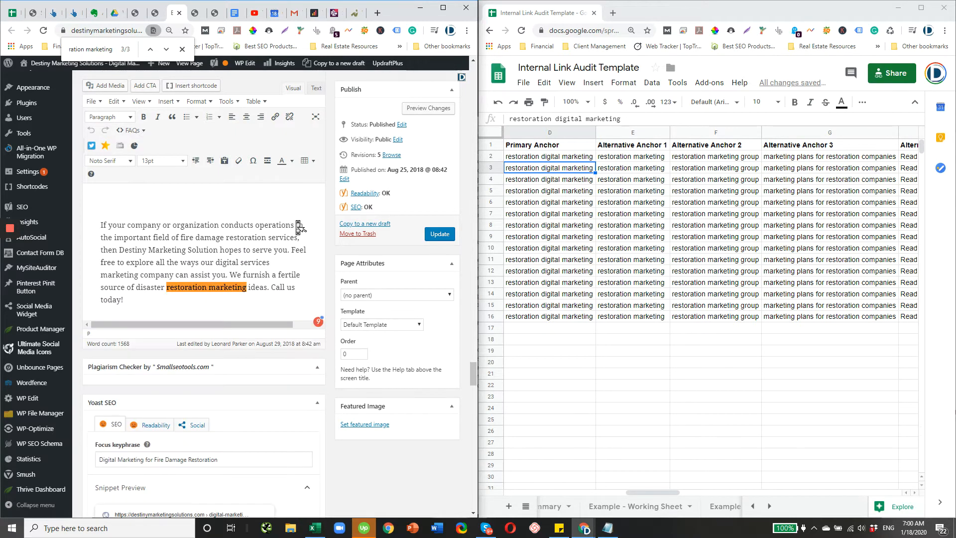
Return to the first "restoration marketing" occurrence in the page content and copy the source URL from row 3 of the audit sheet
key("Return")
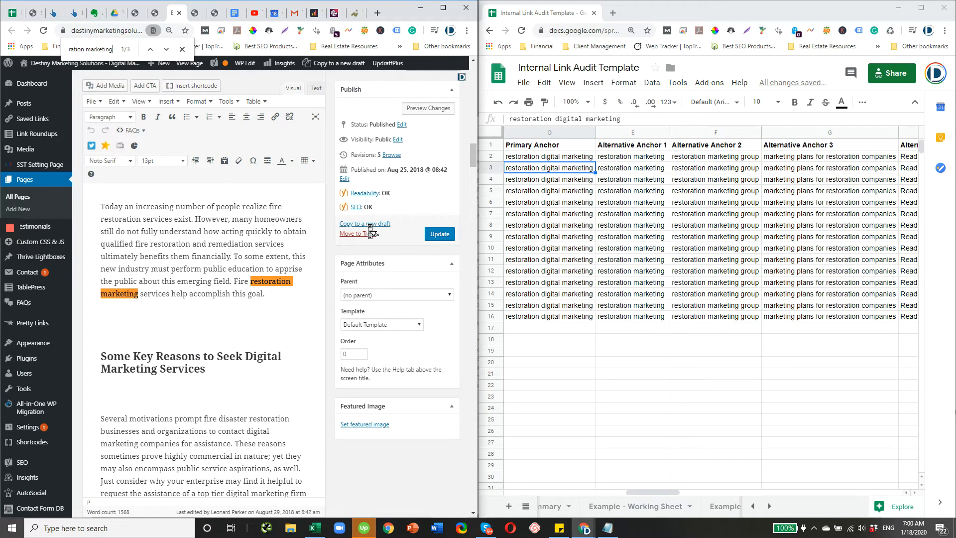
left_click(620, 174)
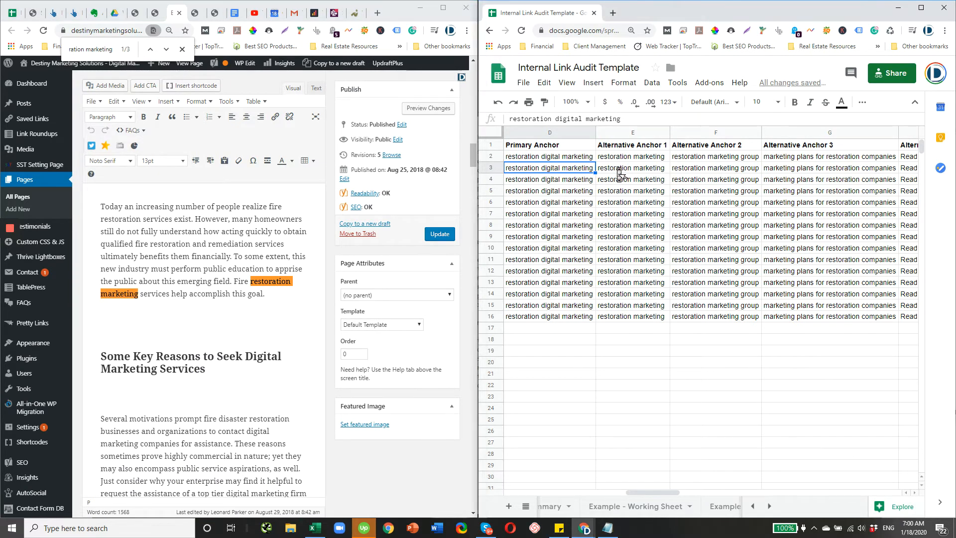
left_click(620, 172)
key("Right")
key("Right")
key("Left")
key("Left")
key("Left")
key("Left")
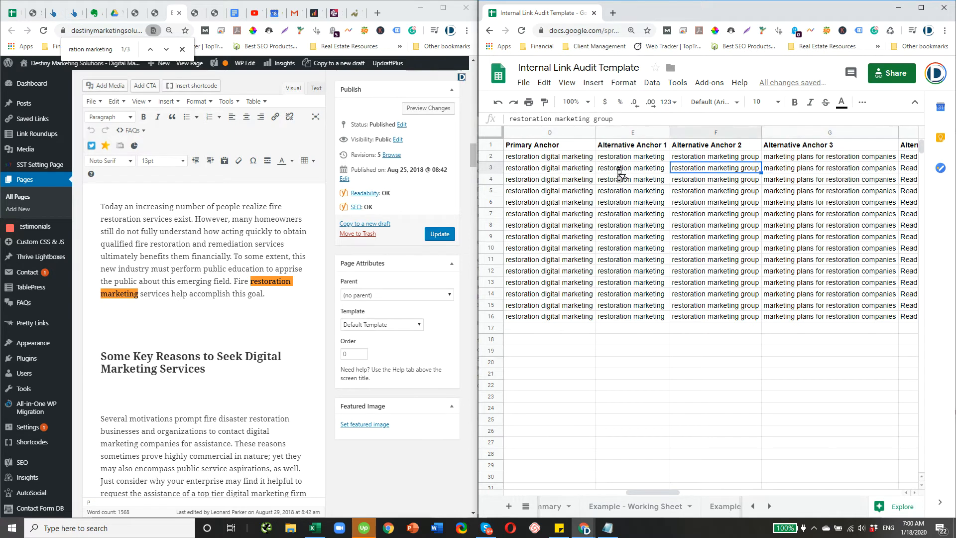
key("Left")
key("Right")
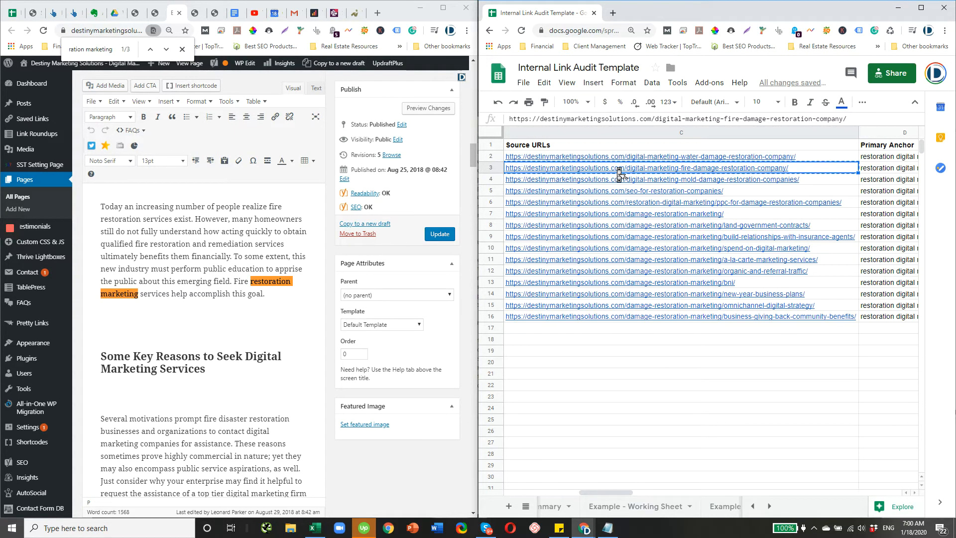
left_click(251, 284)
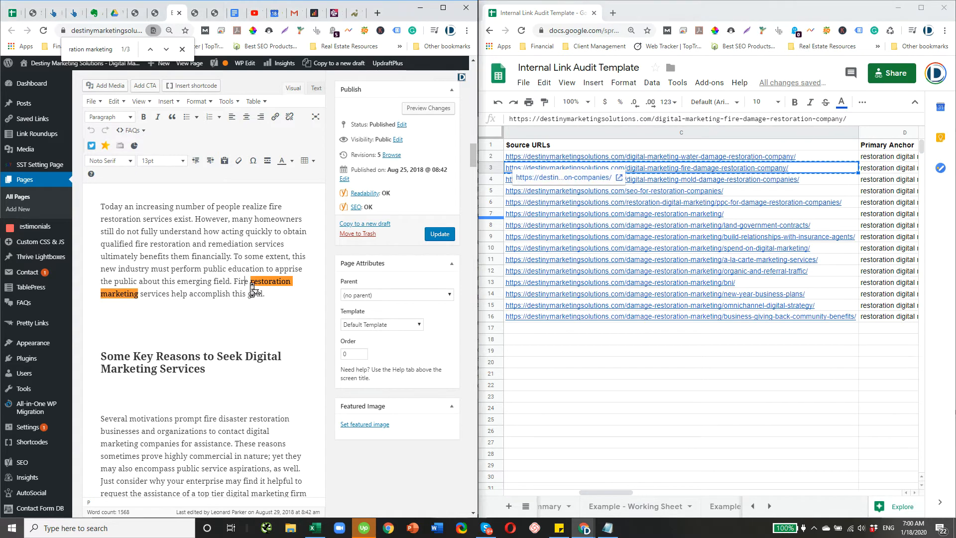
left_click_drag(253, 288, 139, 298)
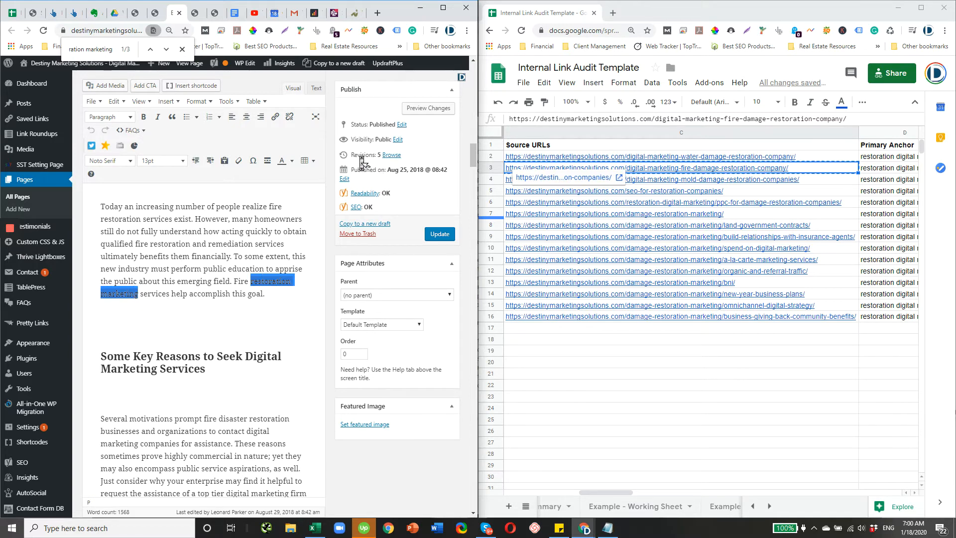
left_click(275, 117)
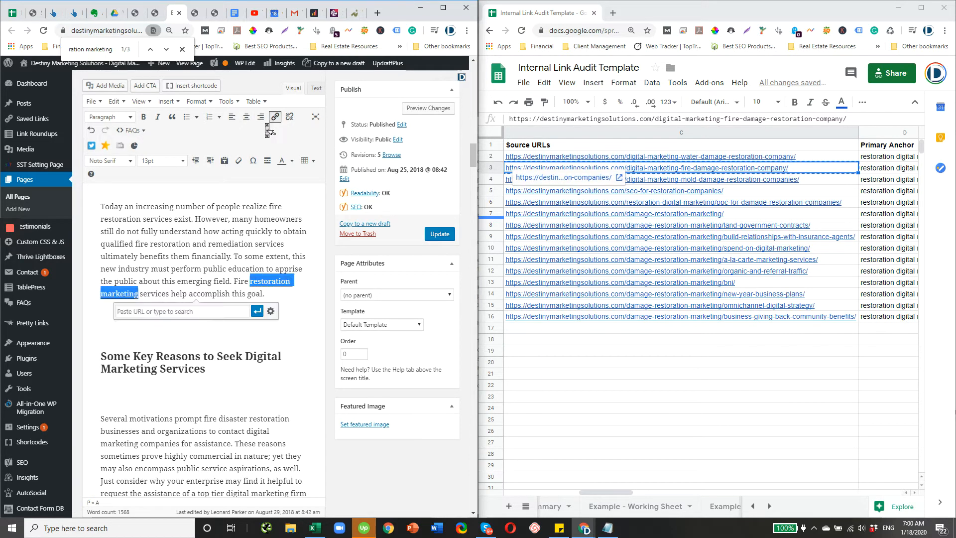
left_click(271, 310)
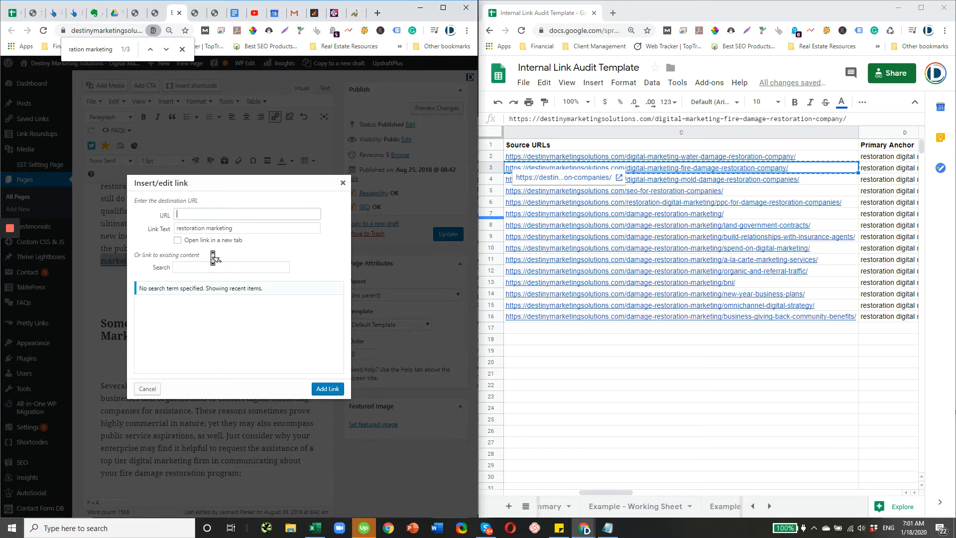
type("https://destinymarketingsolutions.com/digital-marketing-fire-damage-restoration-company/")
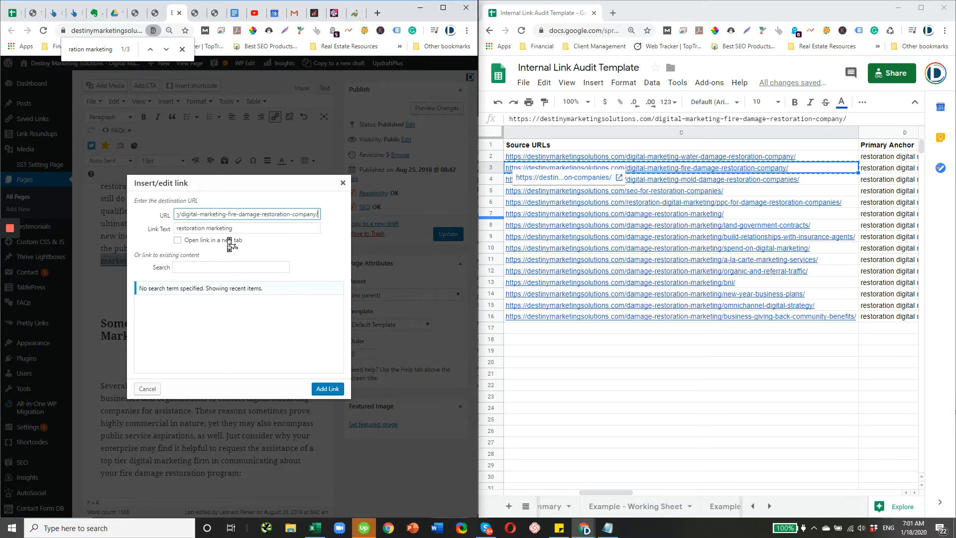
left_click(178, 240)
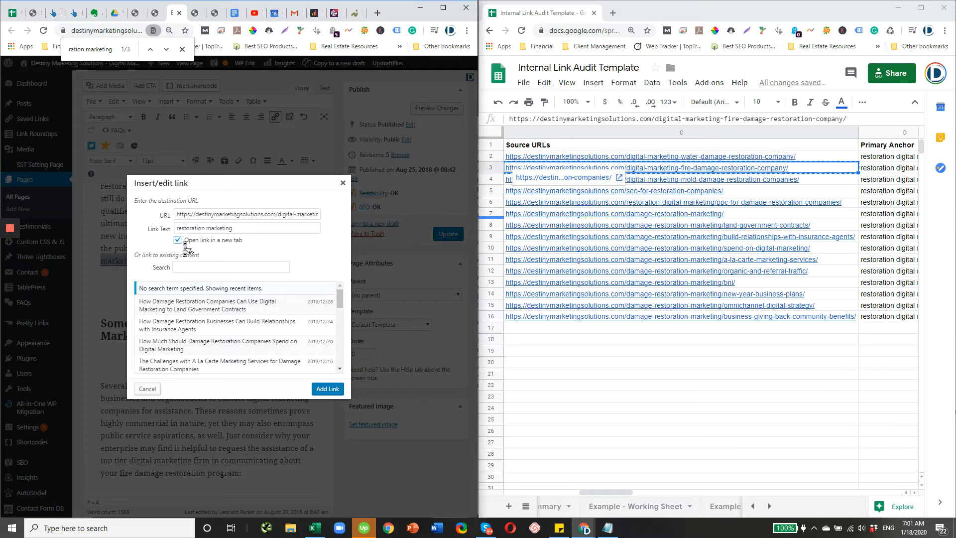
left_click(328, 390)
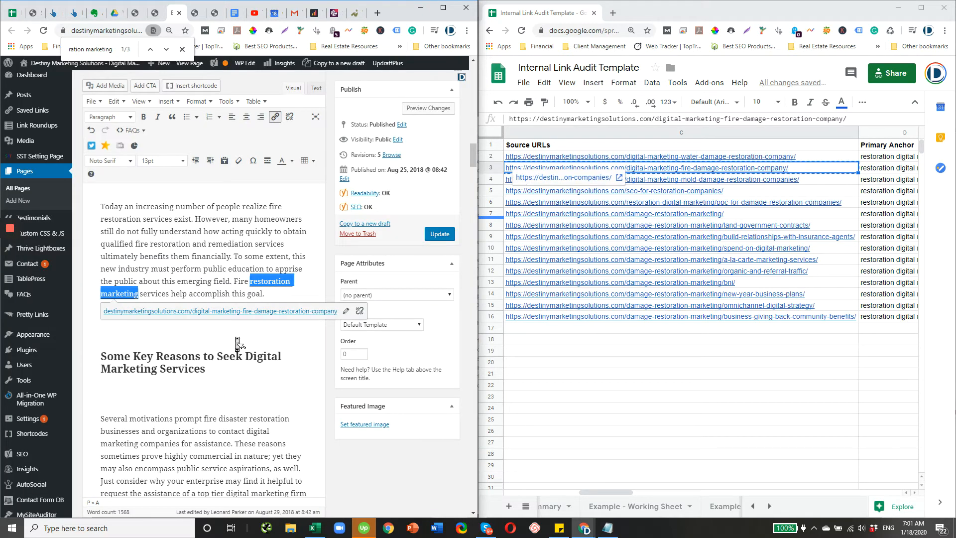
left_click(431, 235)
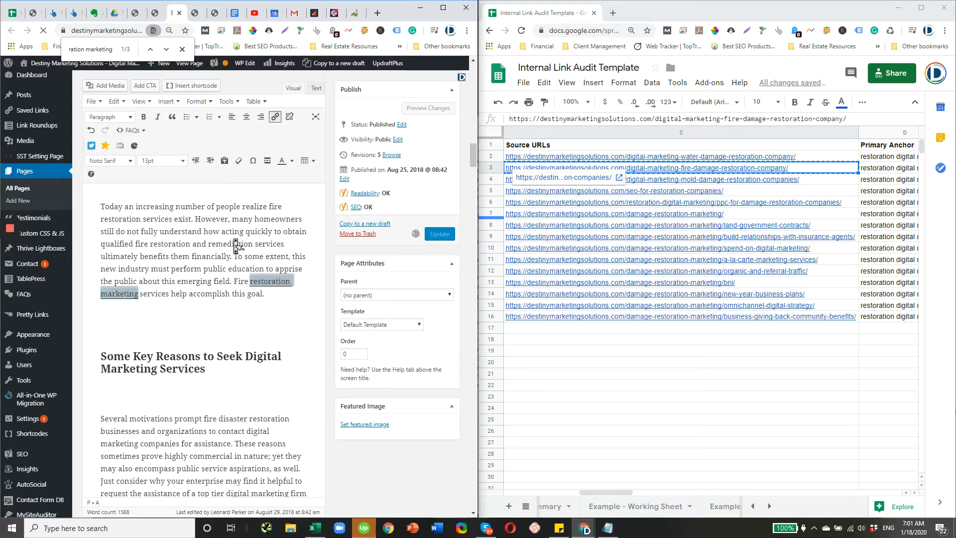
Copy the destination URL from row 3 of the audit sheet and reselect the linked phrase in the fire damage page content
left_click(891, 175)
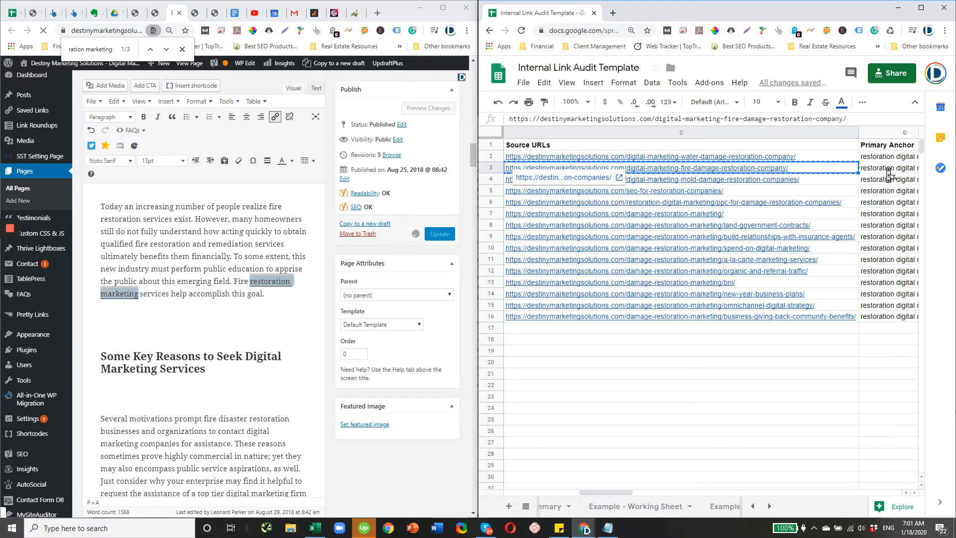
left_click(887, 171)
key("Home")
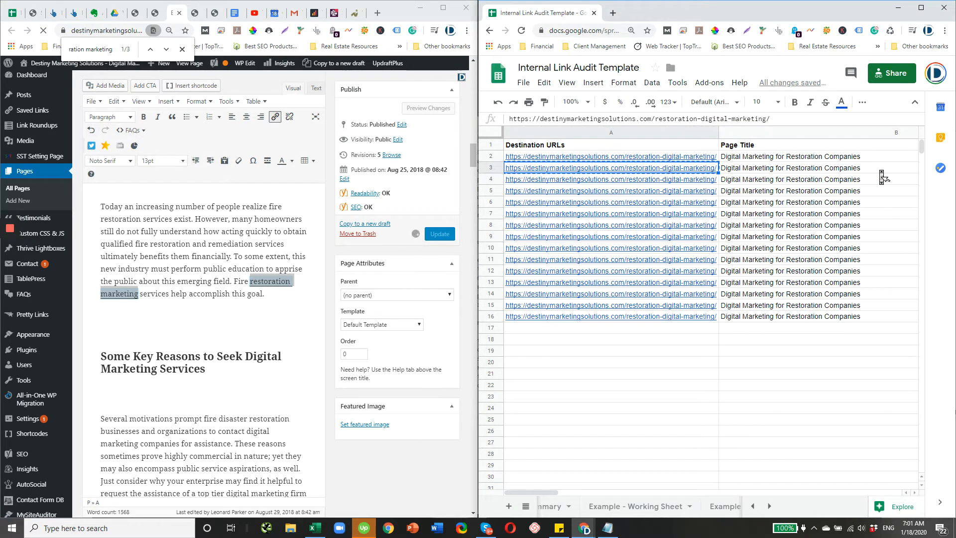
left_click(227, 316)
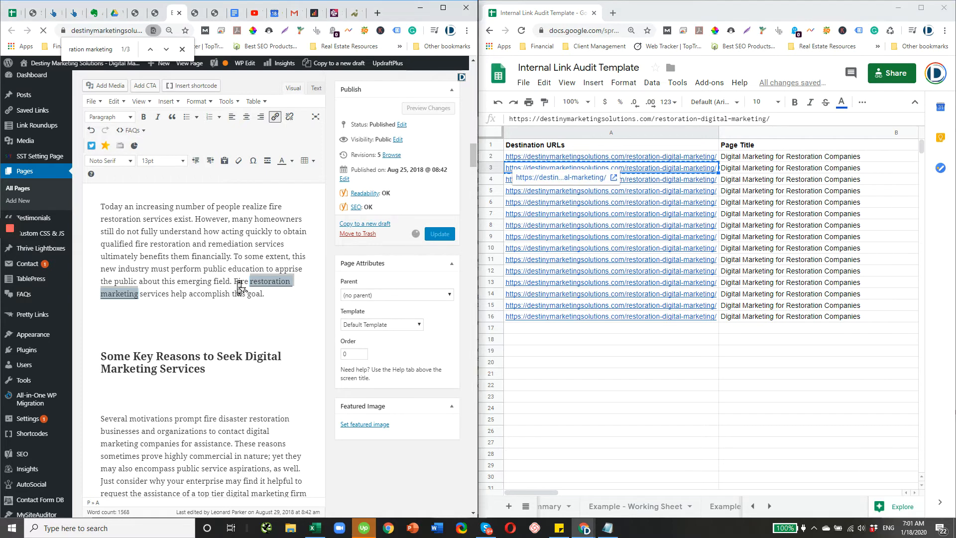
left_click_drag(249, 281, 143, 301)
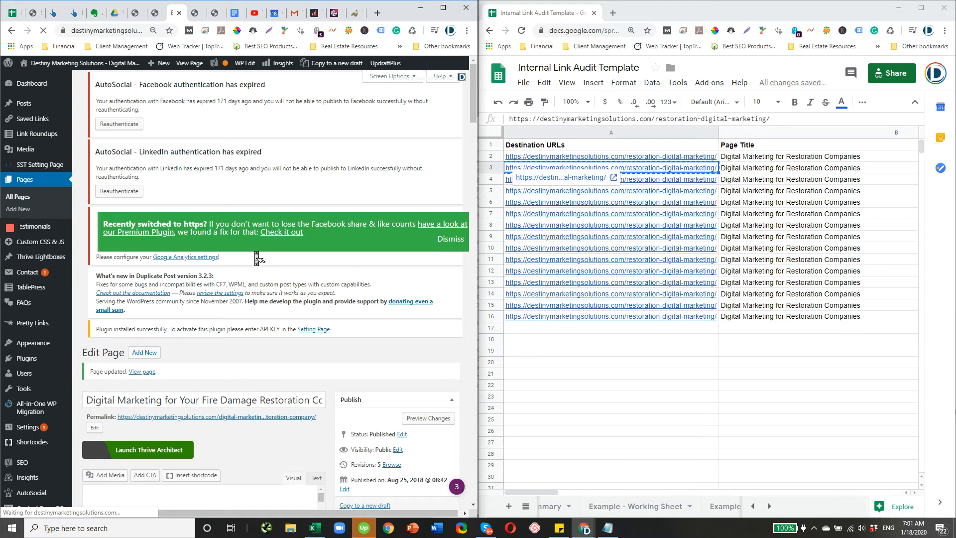
scroll(264, 284, "down", 1)
scroll(264, 285, "down", 4)
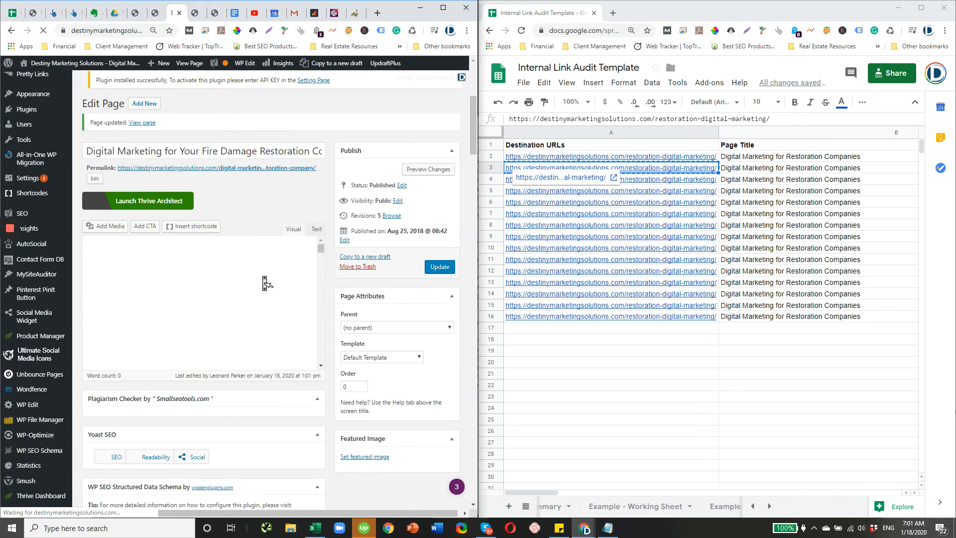
scroll(267, 301, "down", 3)
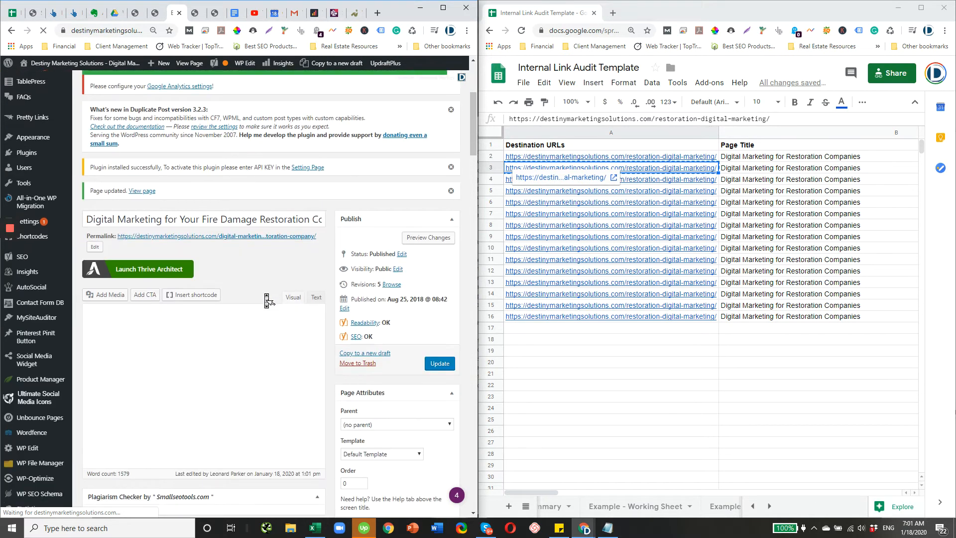
scroll(266, 301, "down", 3)
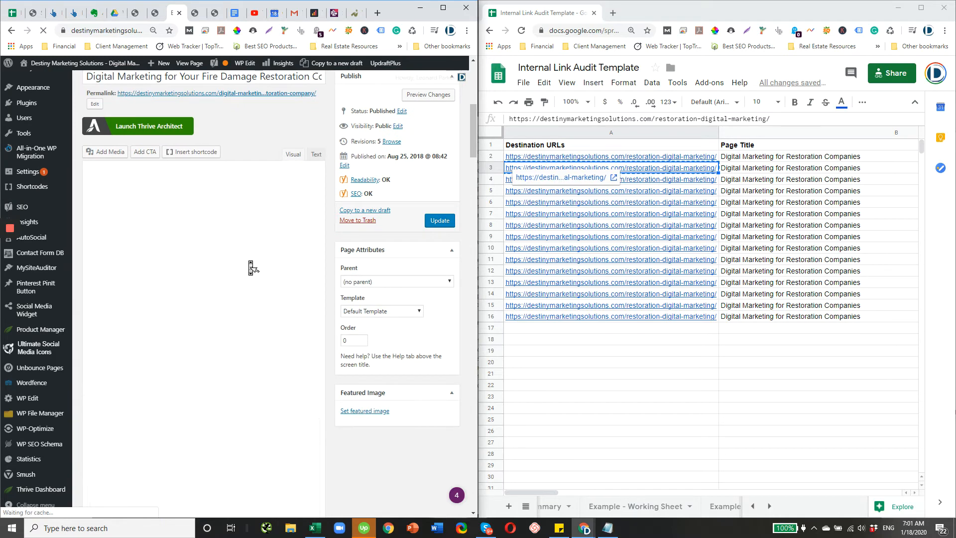
key("ctrl+f")
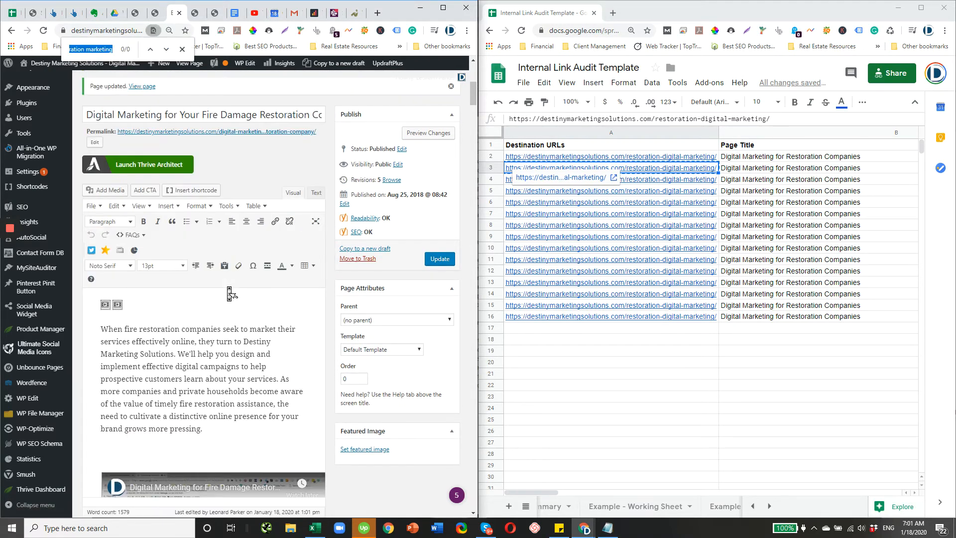
key("Return")
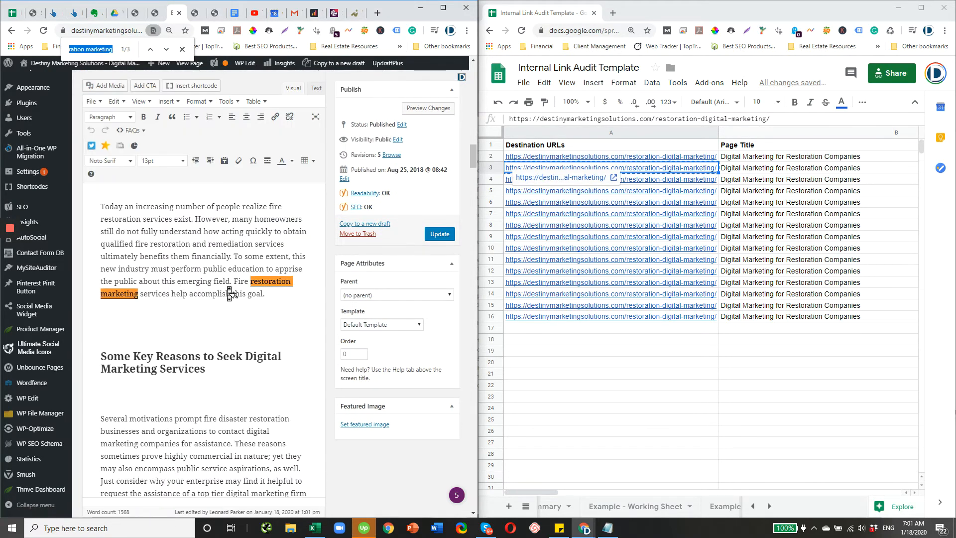
left_click(262, 296)
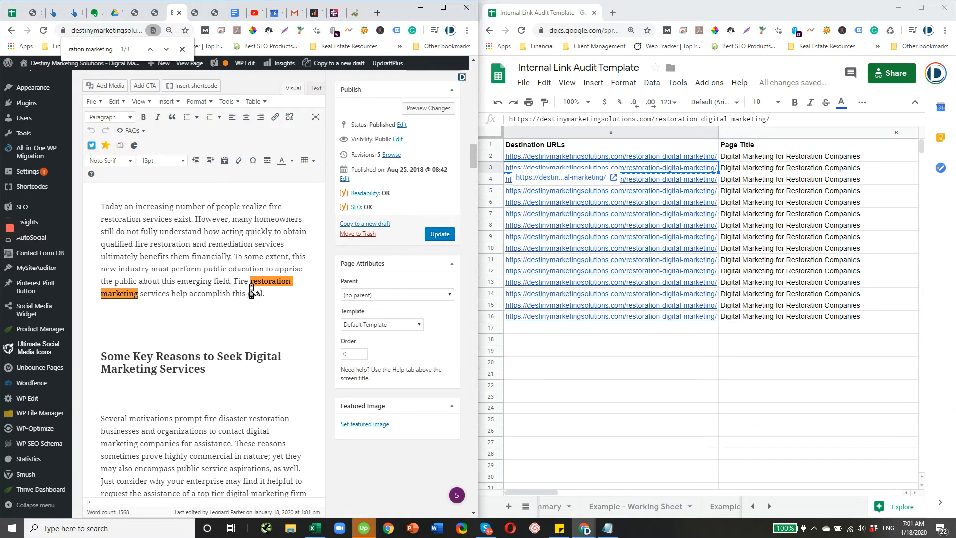
left_click_drag(251, 288, 141, 299)
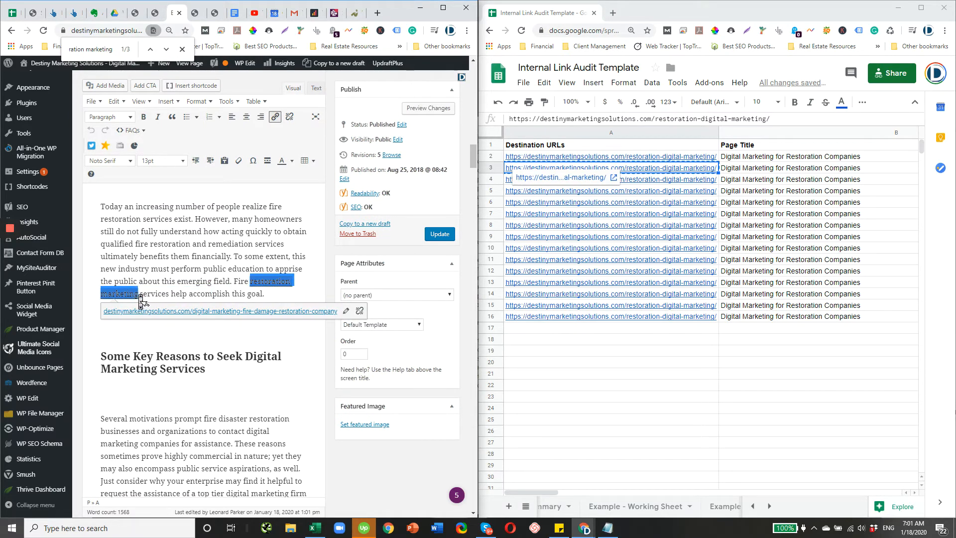
left_click(275, 118)
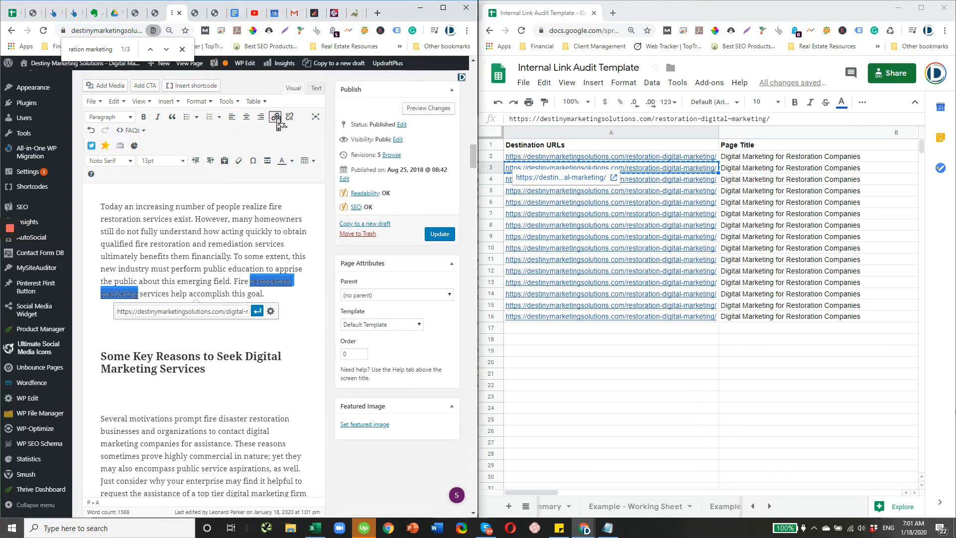
left_click(271, 312)
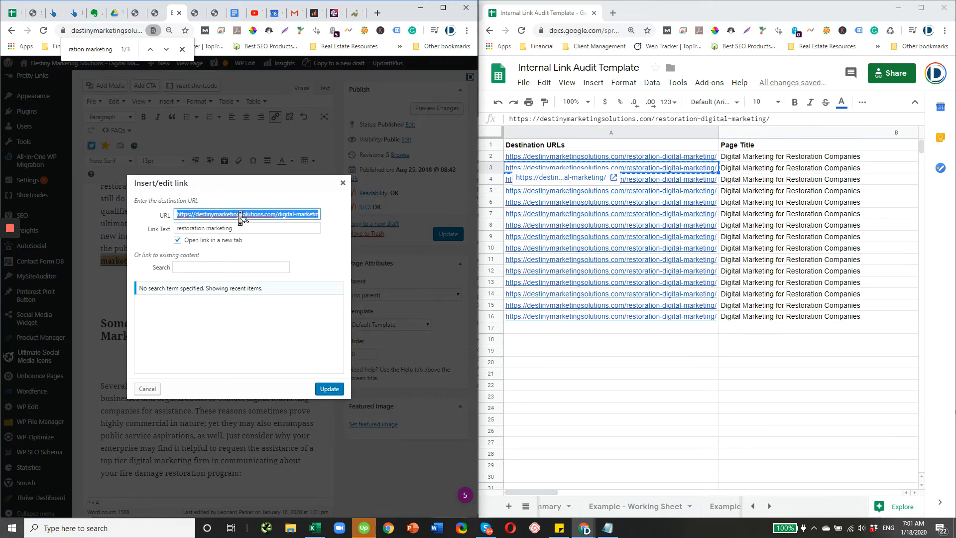
type("https://destinymarketingsolutions.com/restoration-digital-marketing/")
left_click_drag(239, 214, 333, 218)
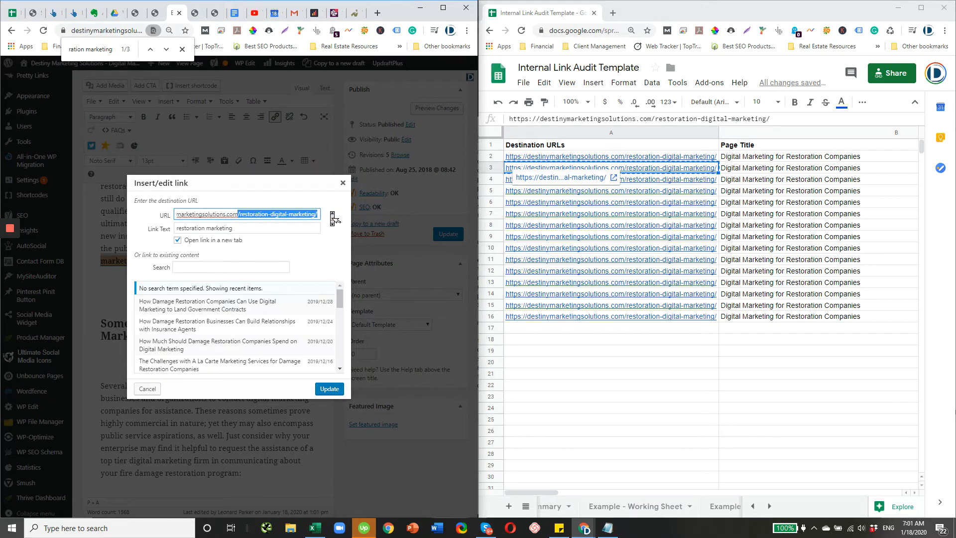
left_click(331, 391)
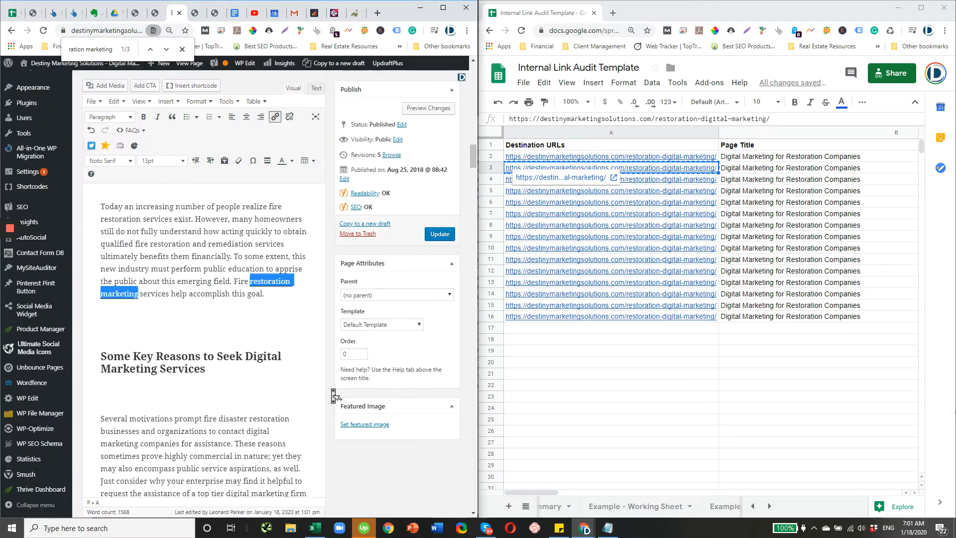
Save the fire damage page with the corrected link and dismiss the text search
left_click(215, 348)
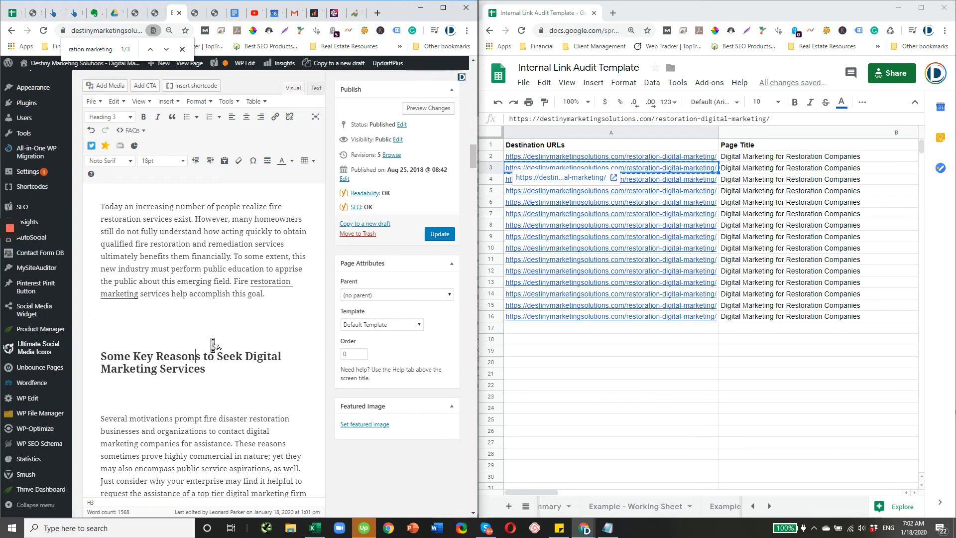
left_click(441, 235)
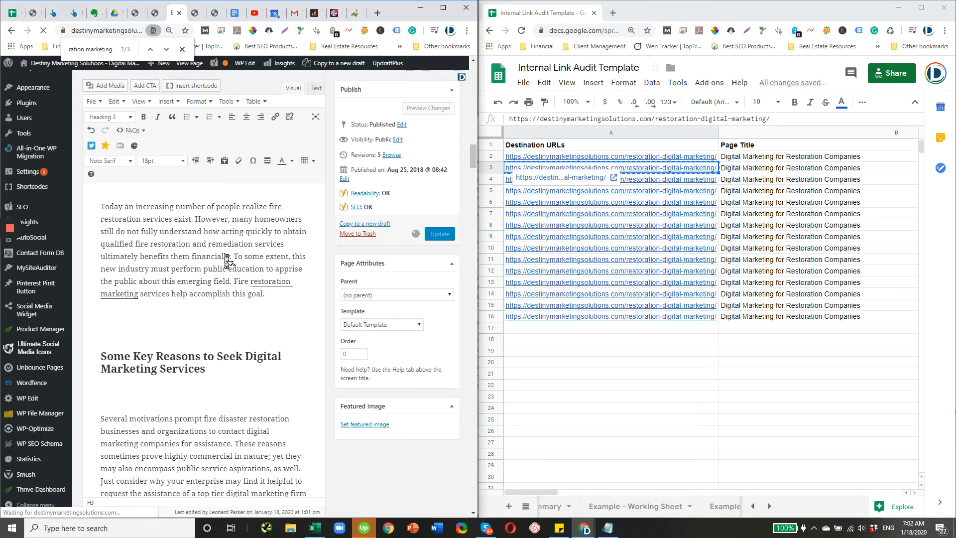
key("Escape")
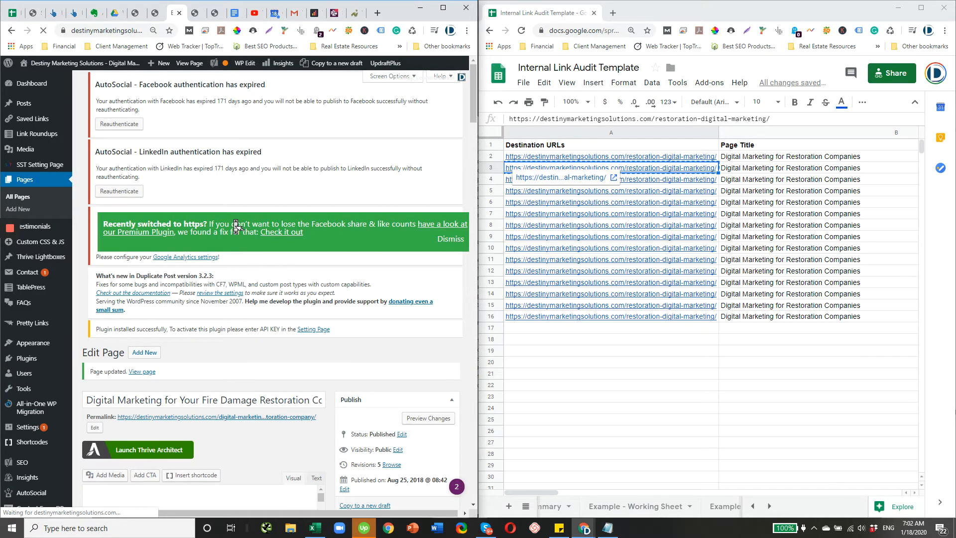
scroll(297, 333, "down", 1)
scroll(297, 332, "down", 1)
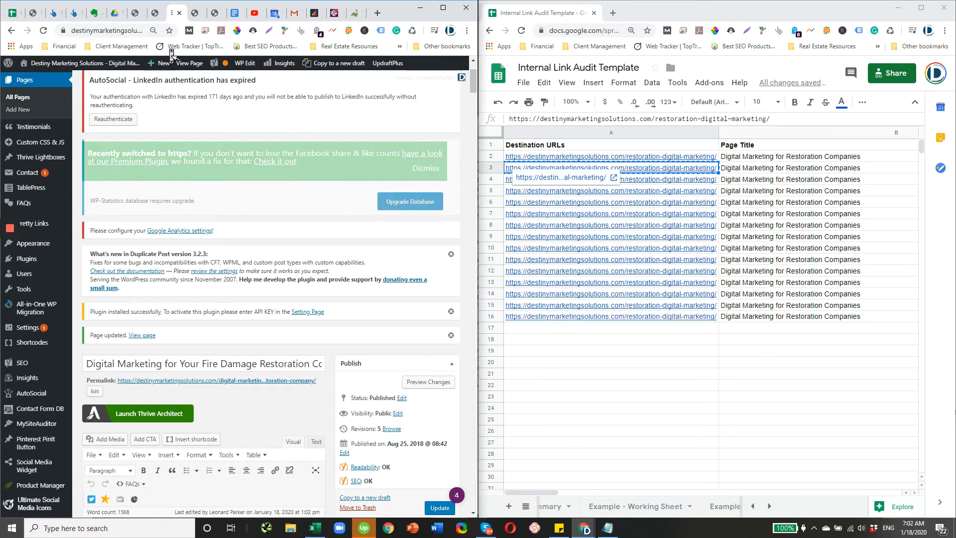
Close the page editor, reload the live fire damage restoration page and search it for "restoration marketing"
left_click(179, 13)
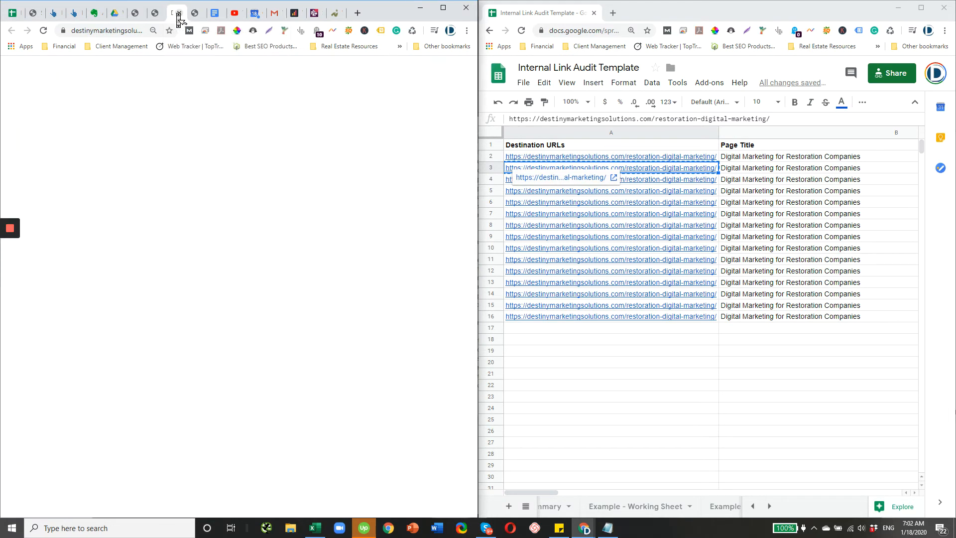
left_click(158, 15)
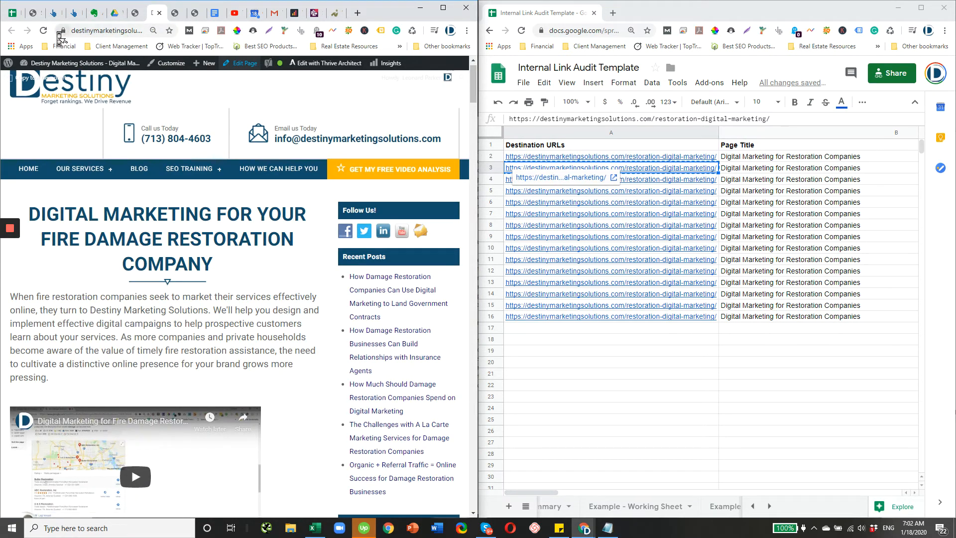
left_click(43, 31)
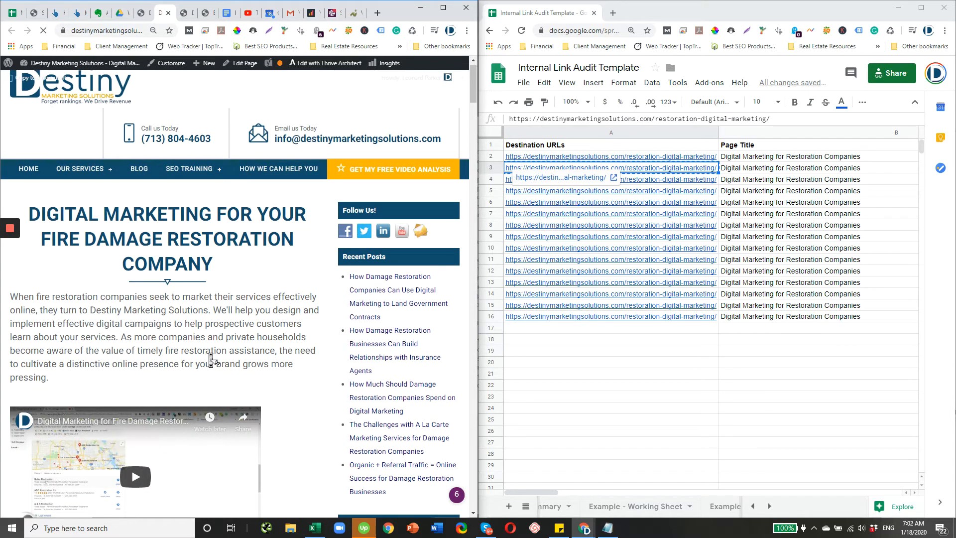
key("ctrl+f")
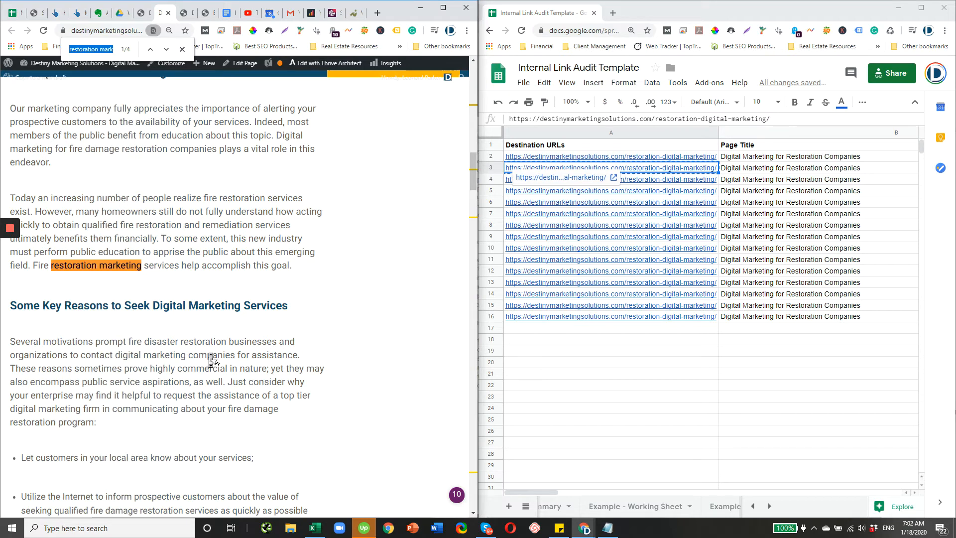
Follow the live "restoration marketing" link to check its destination, and close both the destination page and the fire damage page
left_click(113, 267)
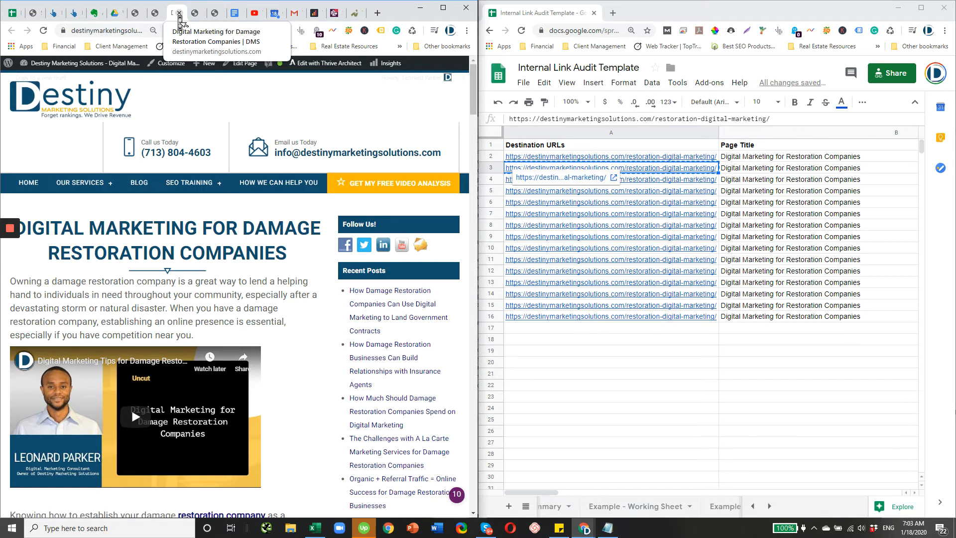
left_click(179, 13)
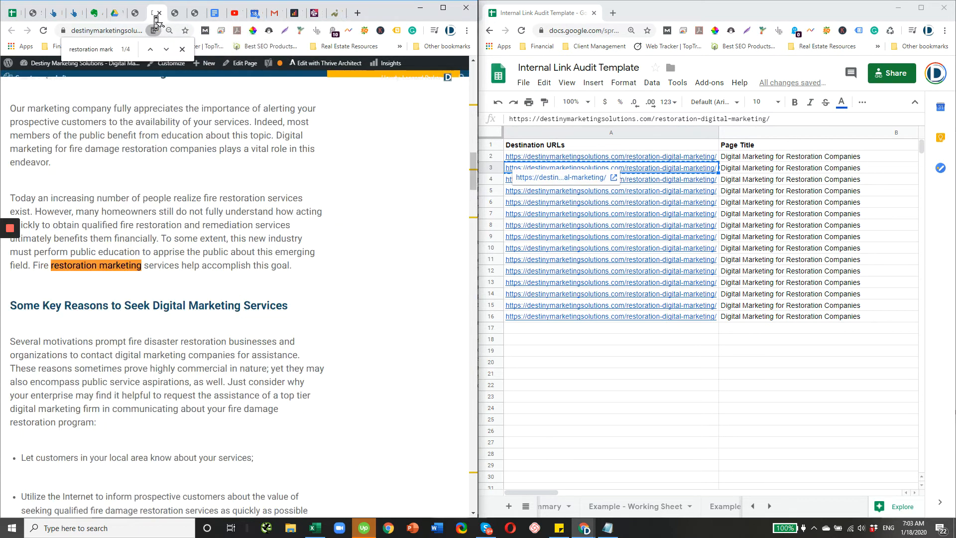
left_click(160, 13)
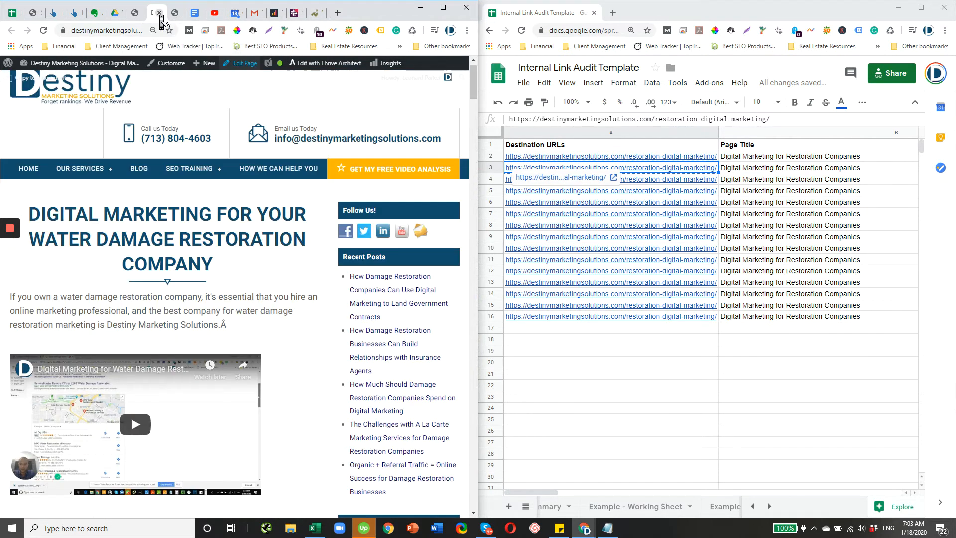
Open the water damage restoration page for editing and go to row 4's Alternative Anchor 4 in the audit sheet
left_click(765, 186)
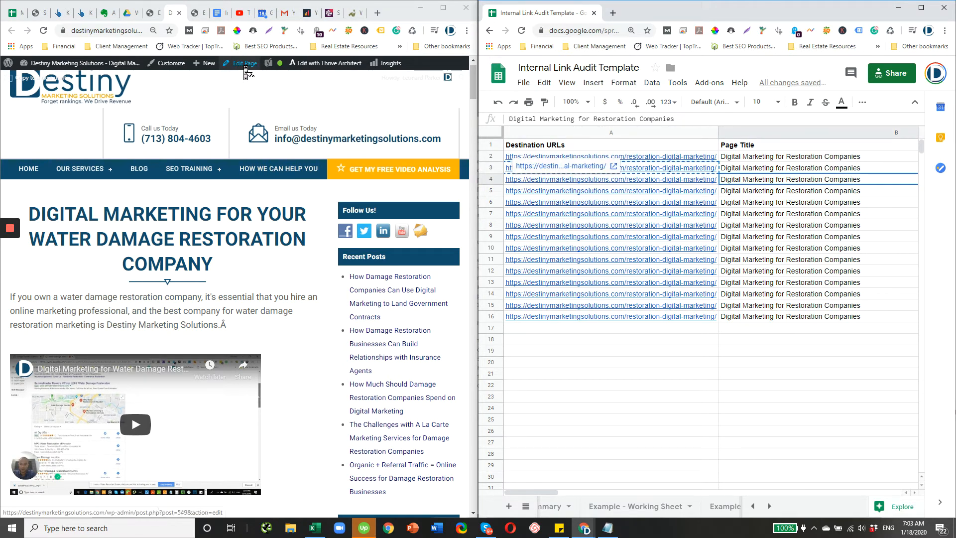
left_click(201, 17)
left_click(798, 184)
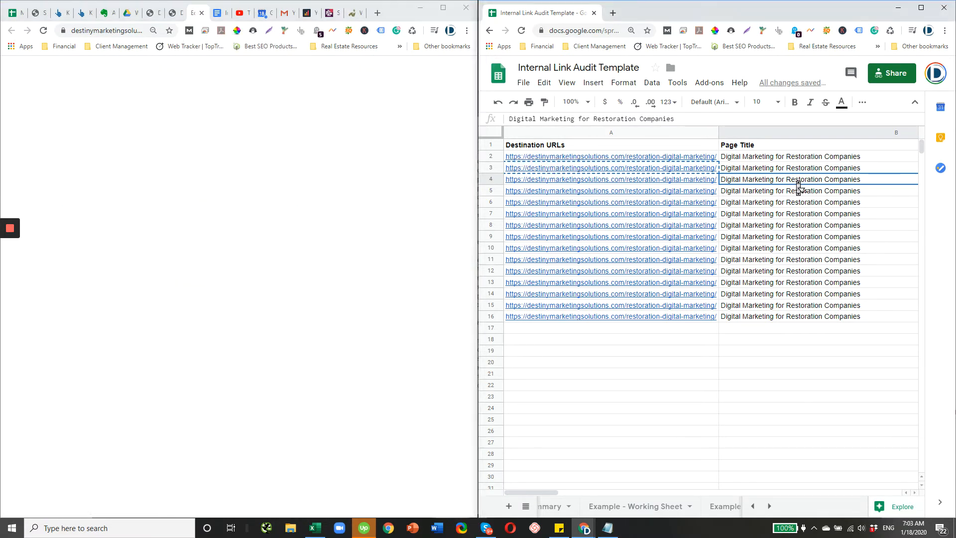
key("Right")
key("Right")
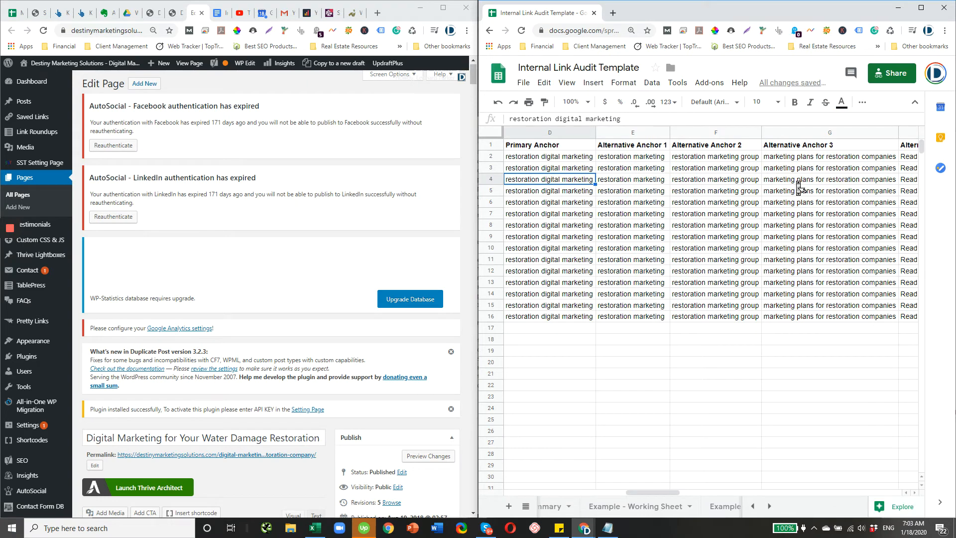
key("Right")
key("Right")
key("Right")
key("Right")
key("Right")
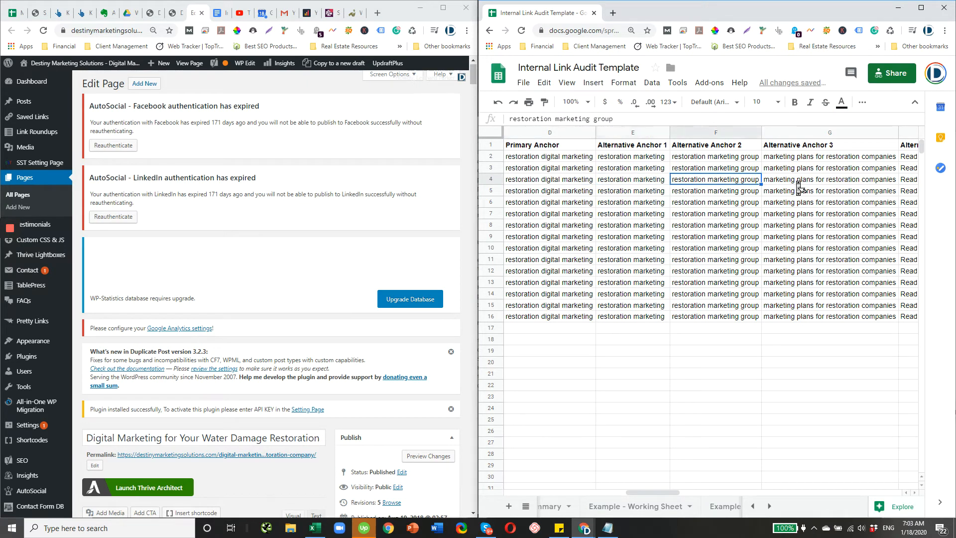
key("Left")
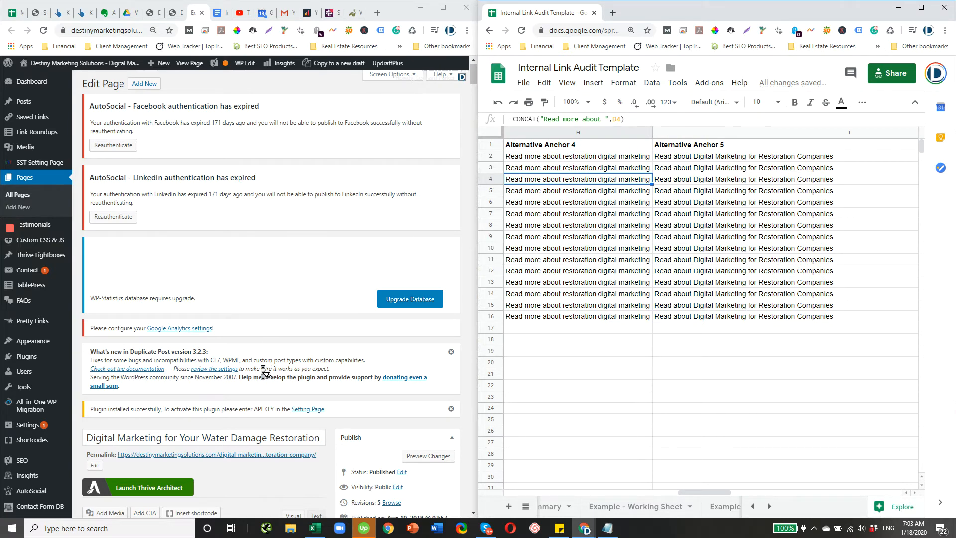
Remove the stray "Â" character after "Destiny Marketing Solutions." in the water damage page's introduction
scroll(264, 373, "down", 3)
scroll(264, 373, "down", 6)
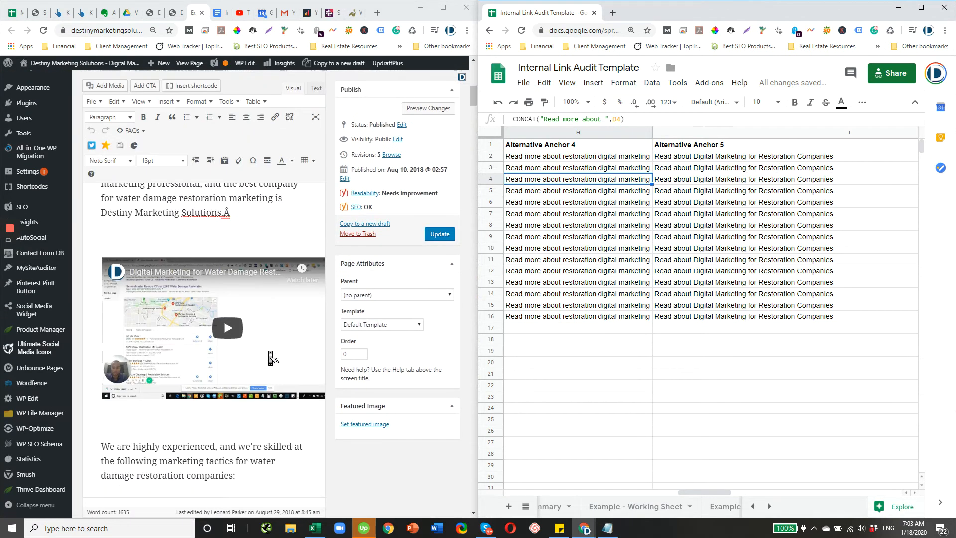
left_click(241, 218)
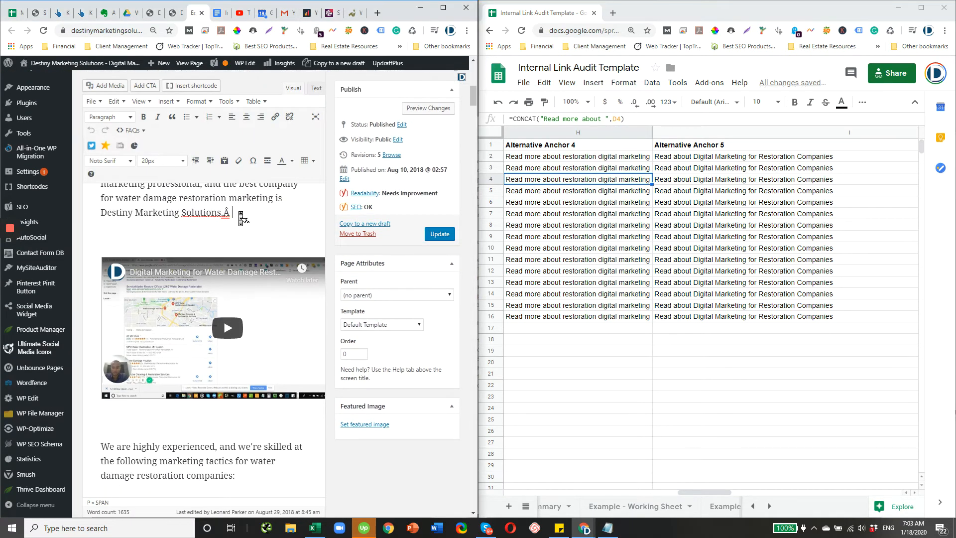
key("BackSpace")
key("BackSpace")
Add a bold "Read More:" line below the final "We'll Analyze Your Site For Free!" paragraph and start a new line beneath it
scroll(242, 218, "down", 15)
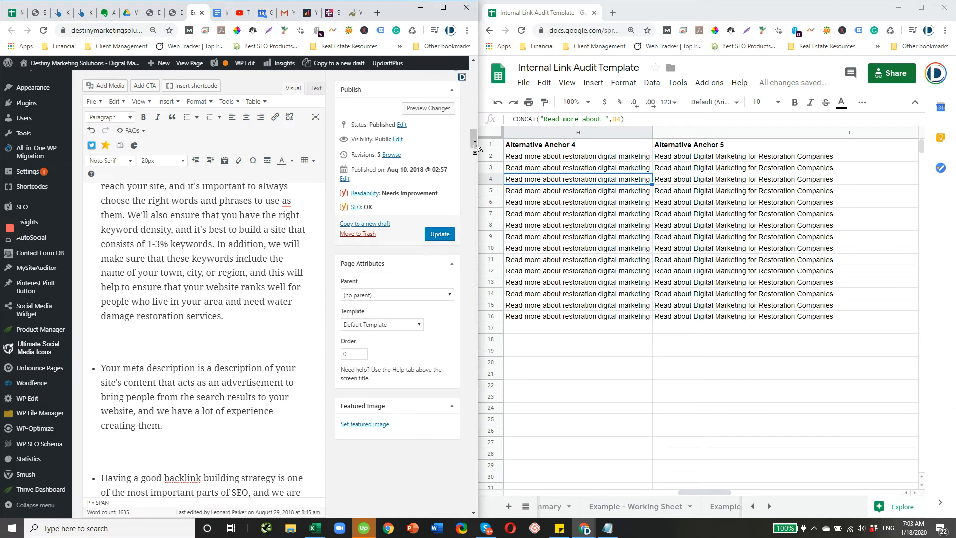
scroll(465, 234, "down", 10)
scroll(456, 275, "down", 15)
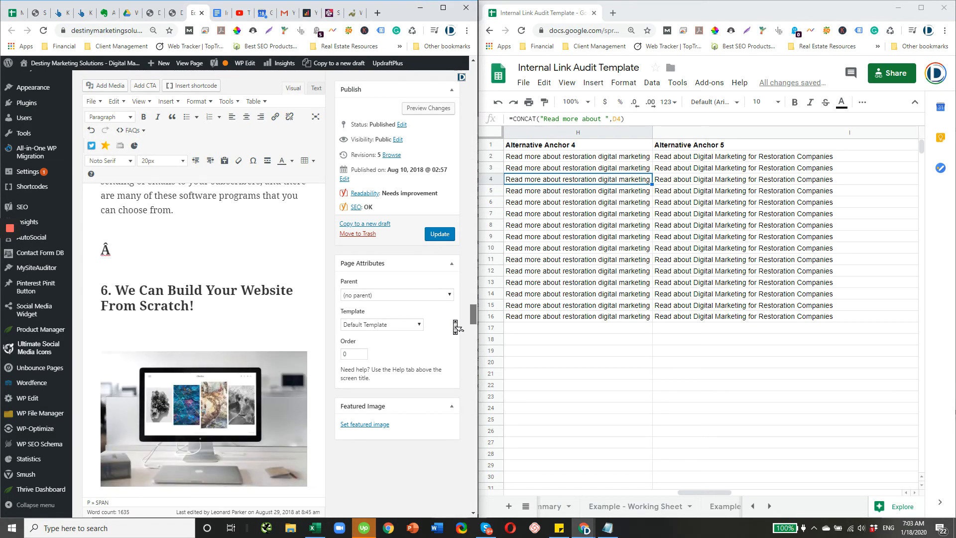
scroll(453, 394, "down", 10)
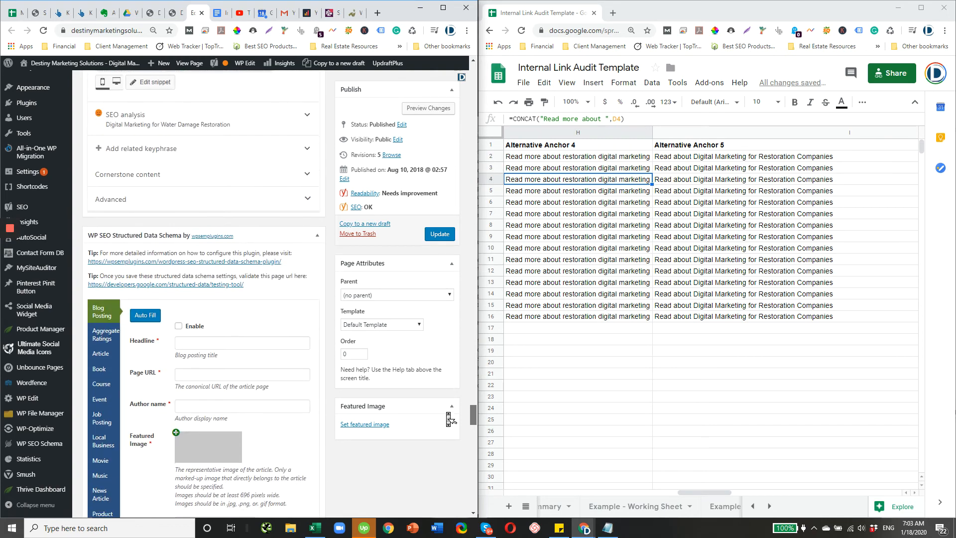
scroll(452, 395, "up", 1)
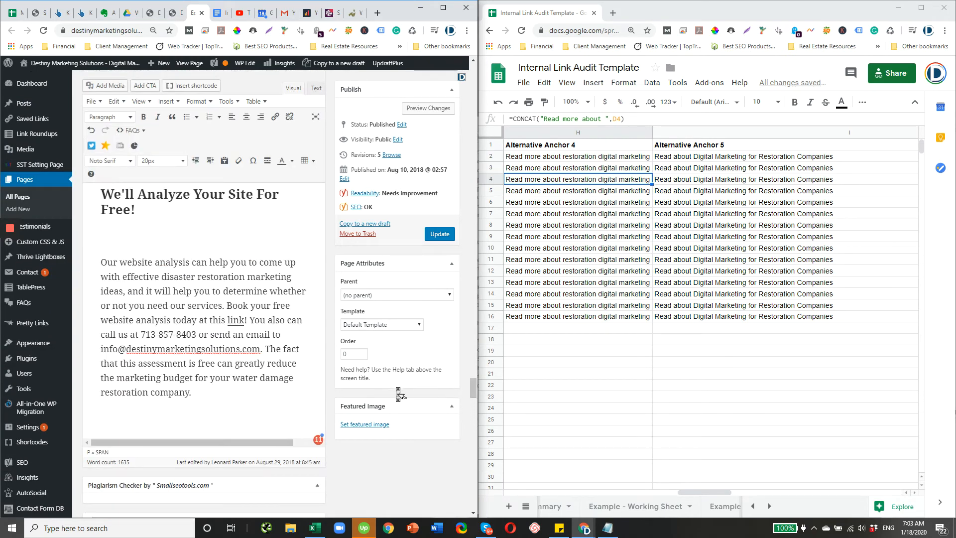
left_click(227, 404)
key("Return")
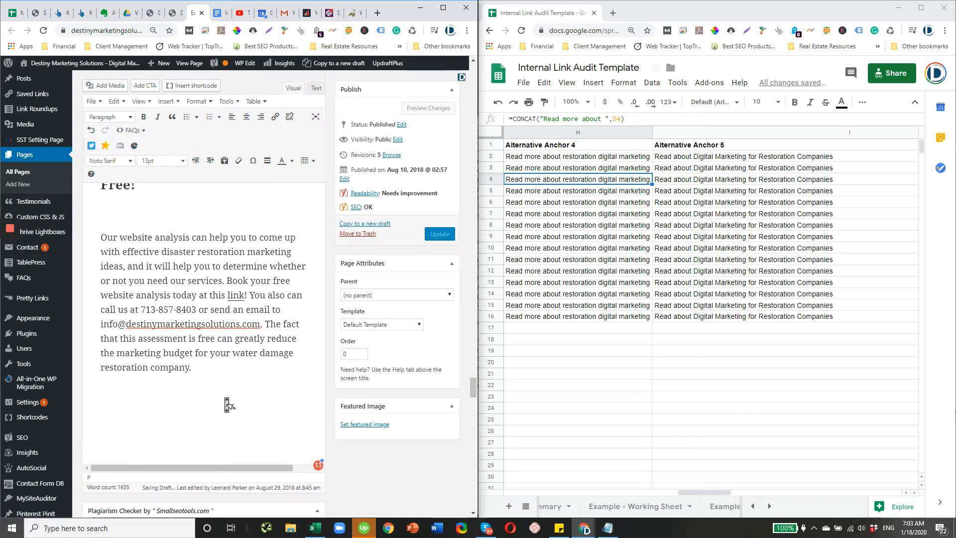
key("ctrl+b")
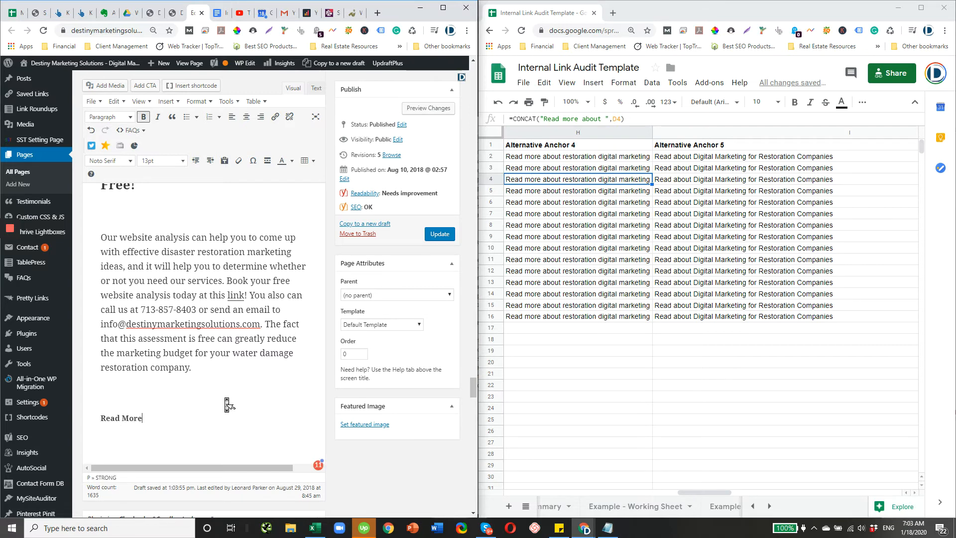
key("Return")
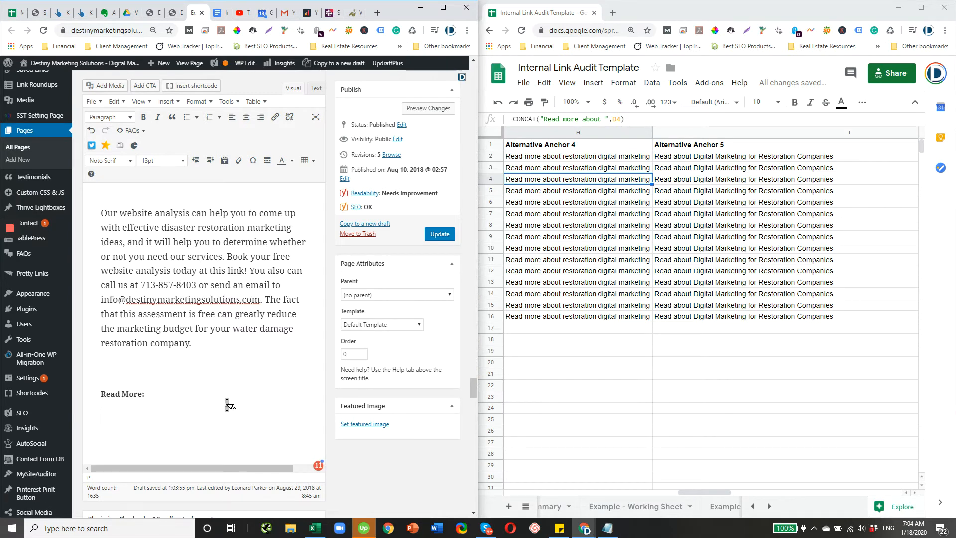
Start a bulleted list under "Read More:", try pasting row 4's Alternative Anchor 4 from the audit sheet, and undo the paste
left_click(582, 186)
key("ctrl+c")
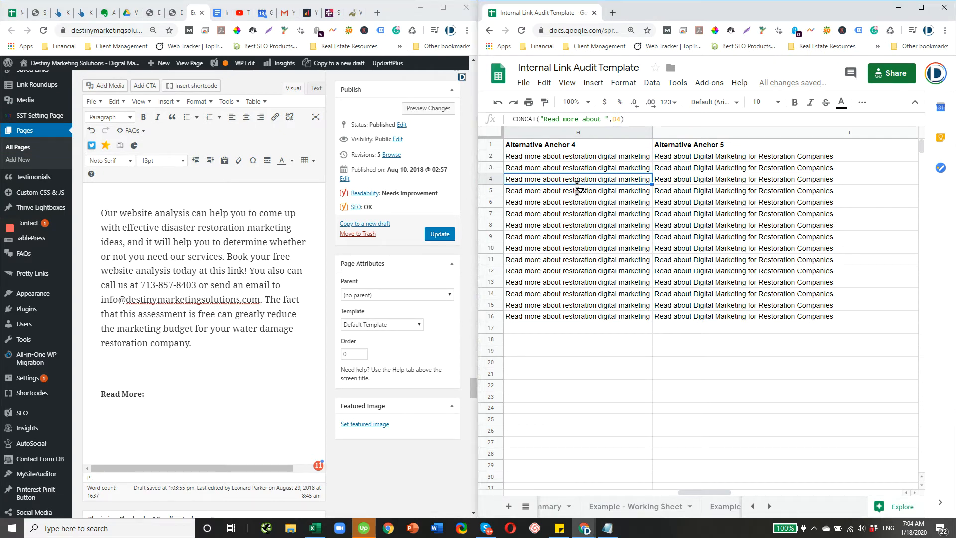
left_click(132, 420)
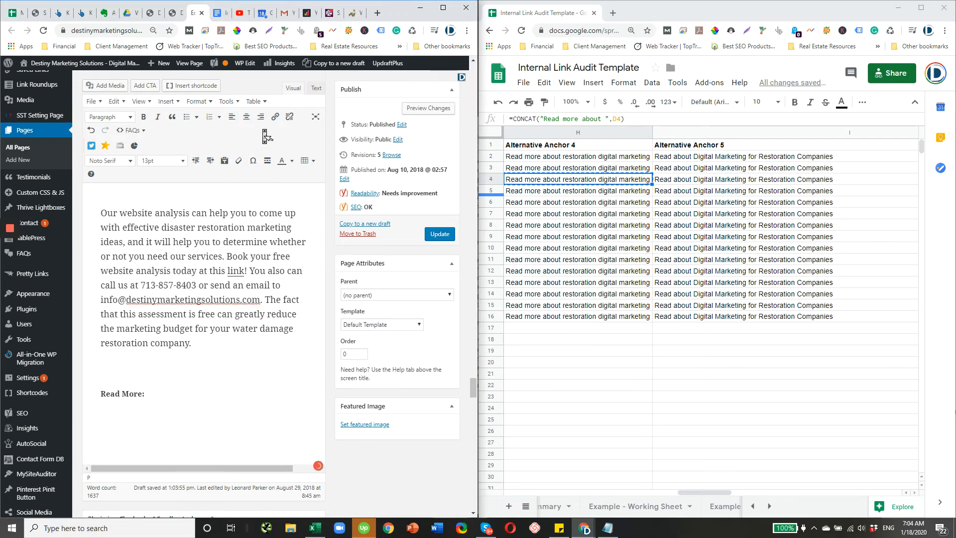
left_click(187, 122)
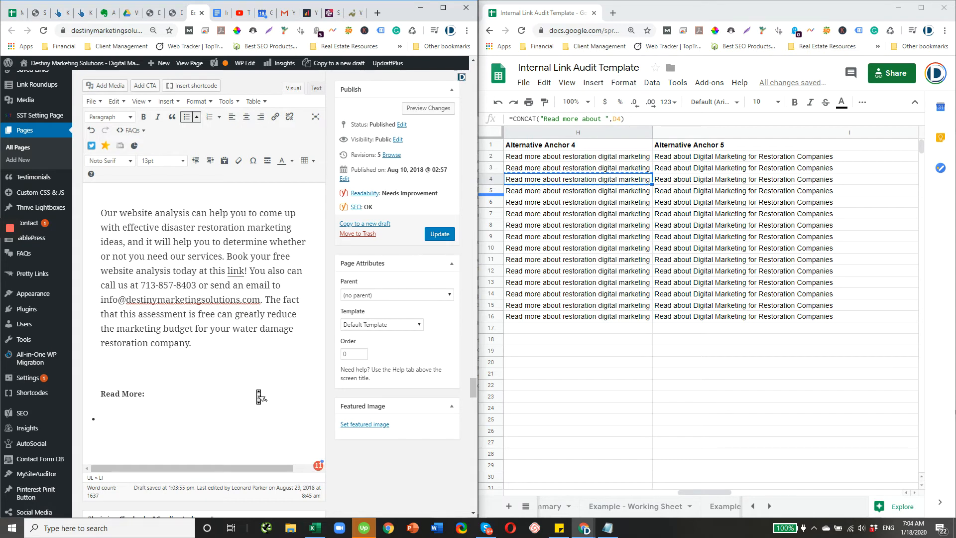
key("ctrl+v")
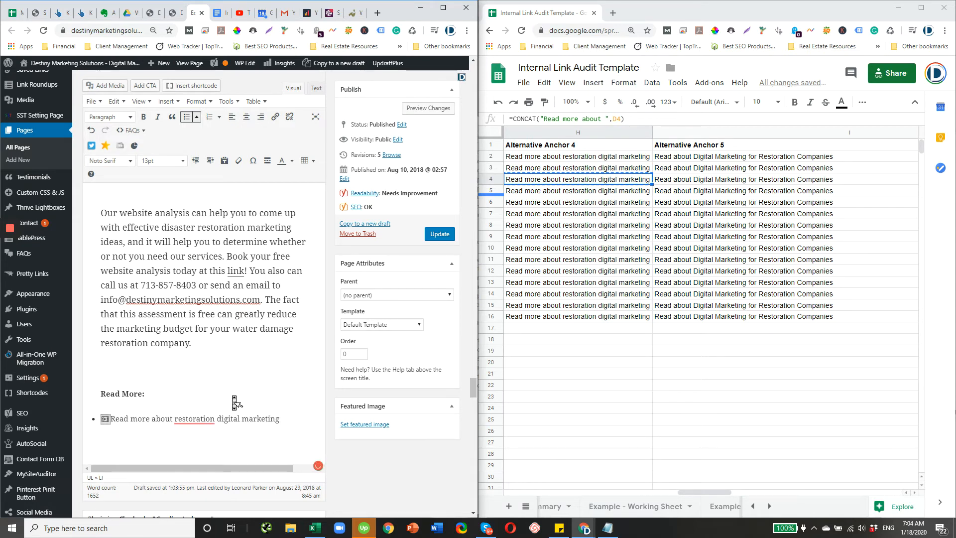
key("ctrl+z")
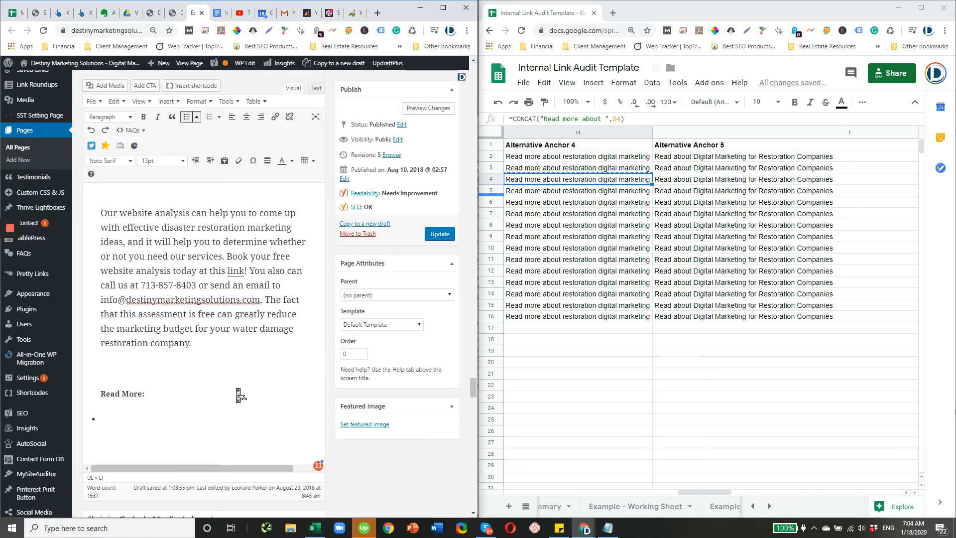
Enter "Read more about restoration digital marketing" as the bullet item under "Read More:"
type("Read more about restoration ")
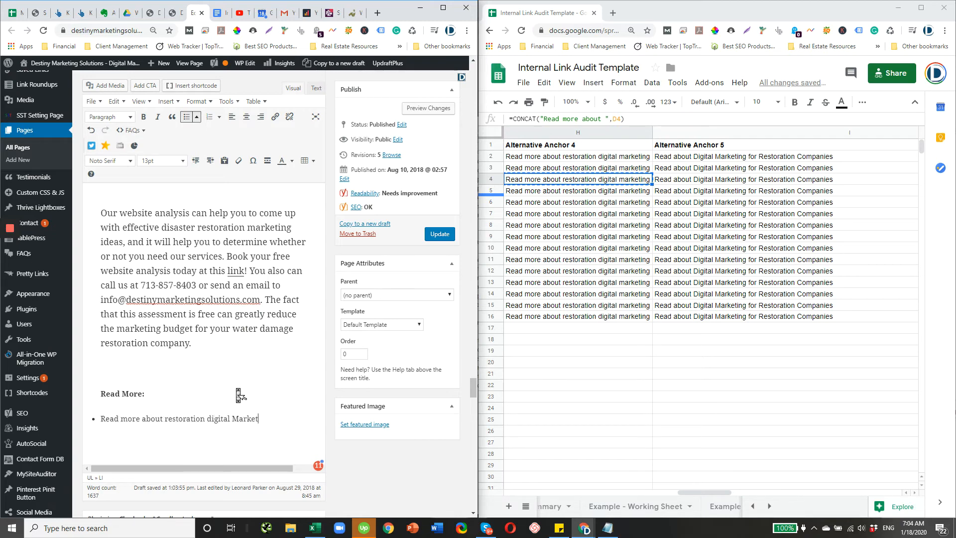
type("digital Mar")
key("BackSpace")
key("BackSpace")
key("BackSpace")
type("marketing")
Copy the destination URL from row 4 of the audit sheet
left_click(598, 185)
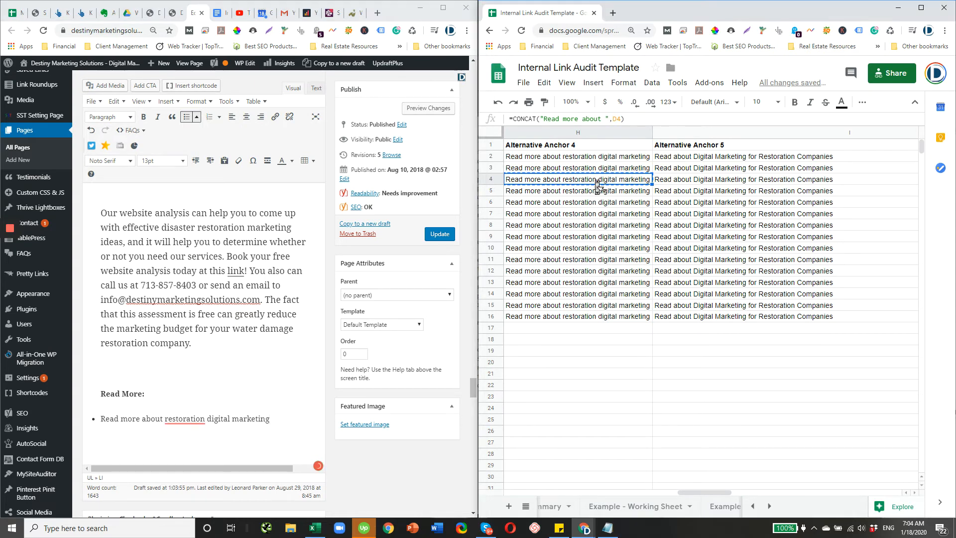
key("Left")
key("Left")
key("Left")
key("Left")
key("Left")
key("Left")
key("Left")
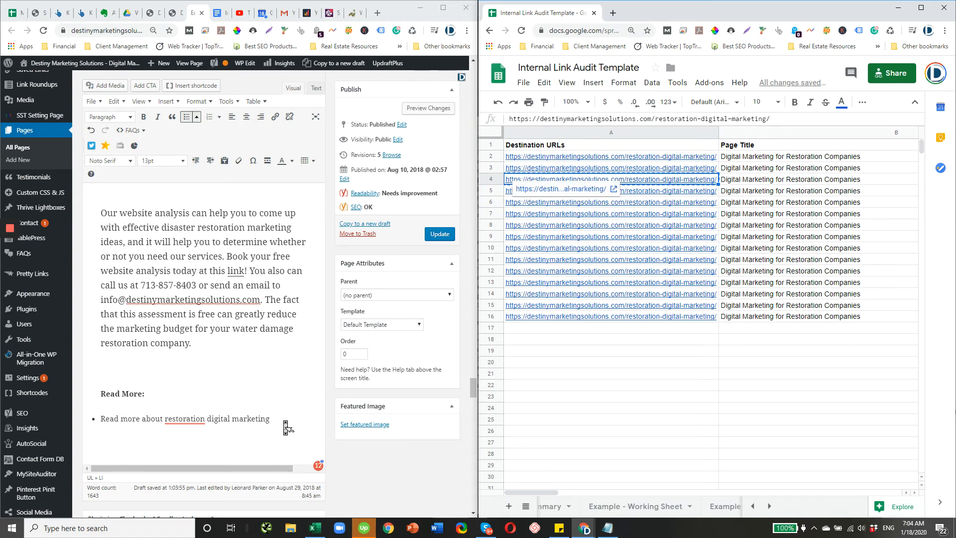
left_click_drag(286, 427, 101, 425)
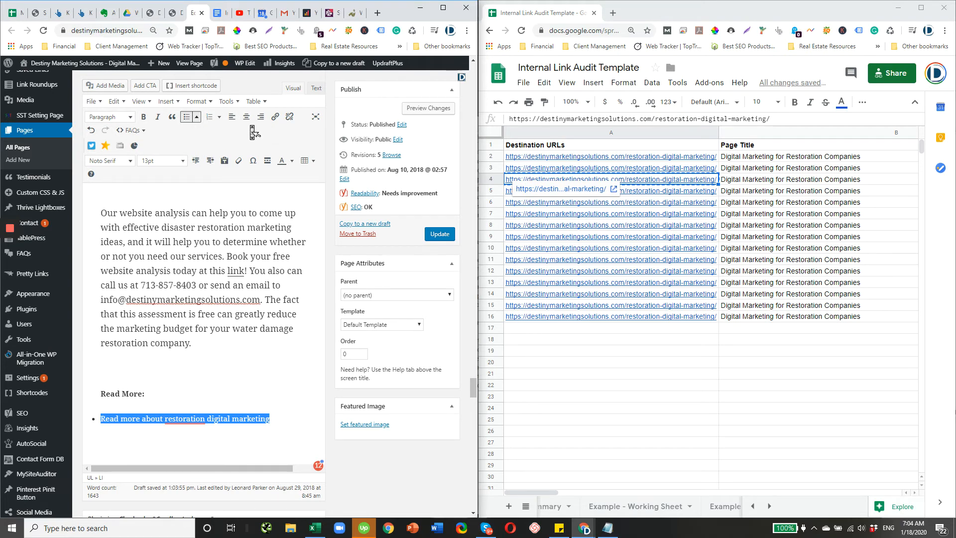
left_click(275, 117)
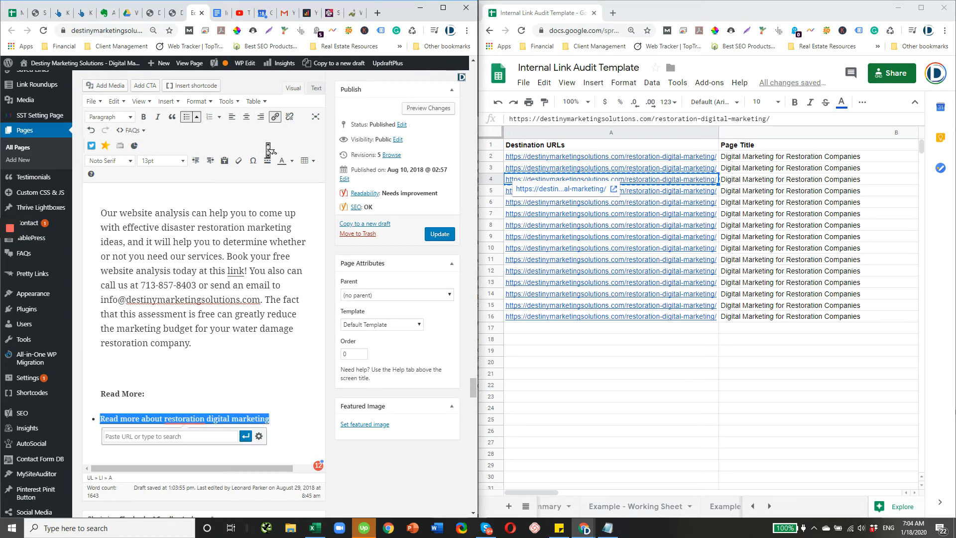
left_click(258, 438)
key("ctrl+v")
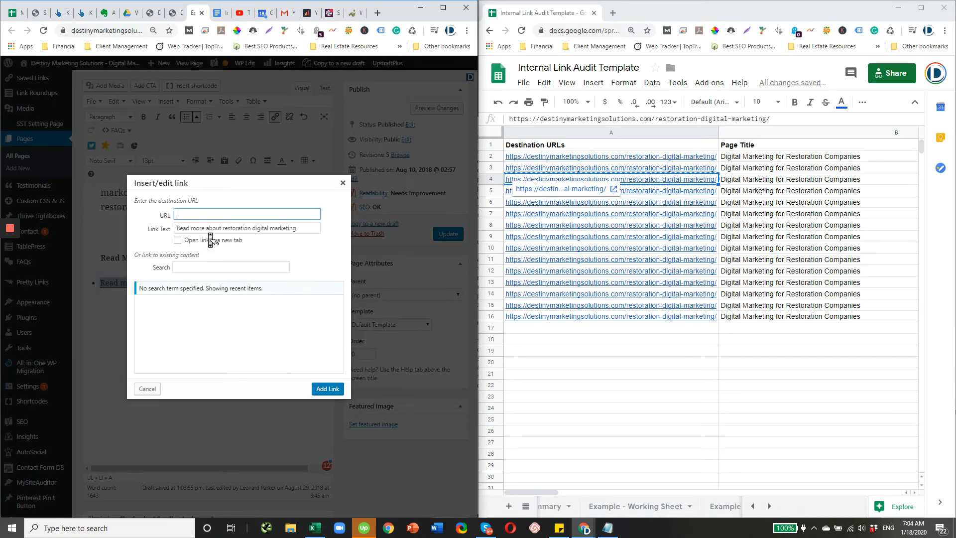
left_click(208, 240)
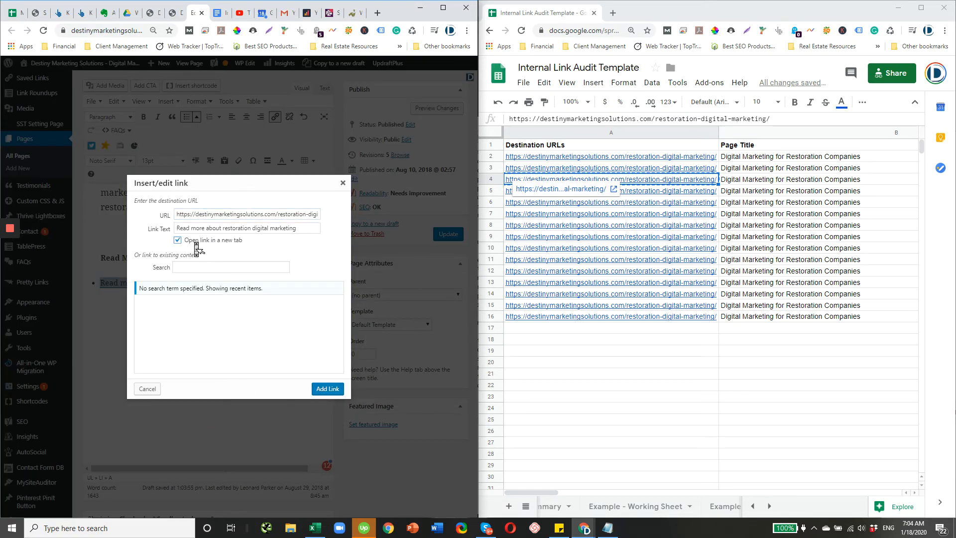
left_click(332, 394)
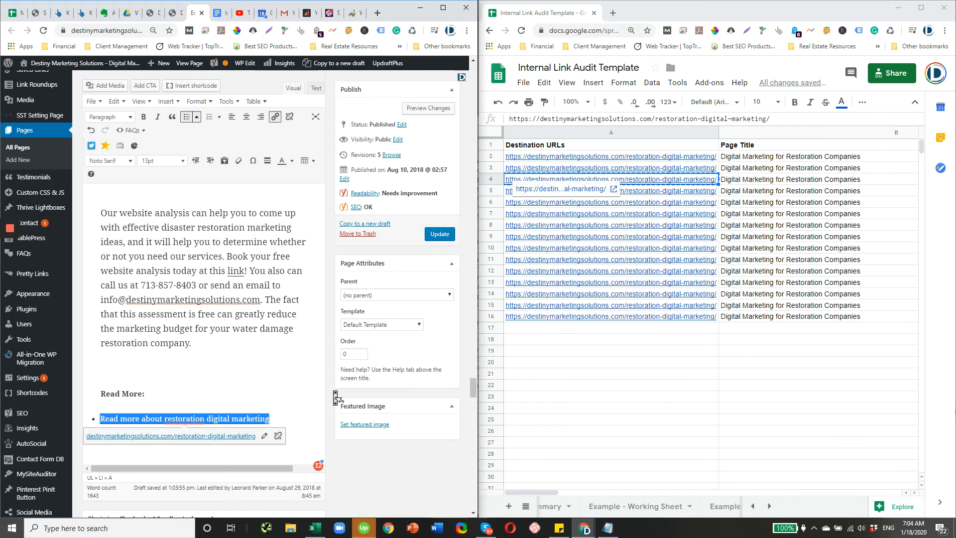
left_click(272, 381)
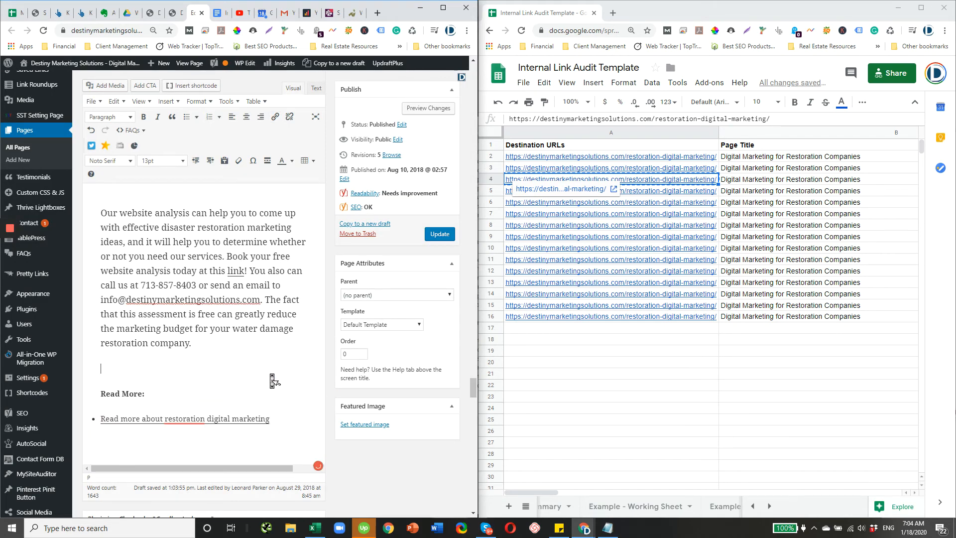
left_click(275, 422)
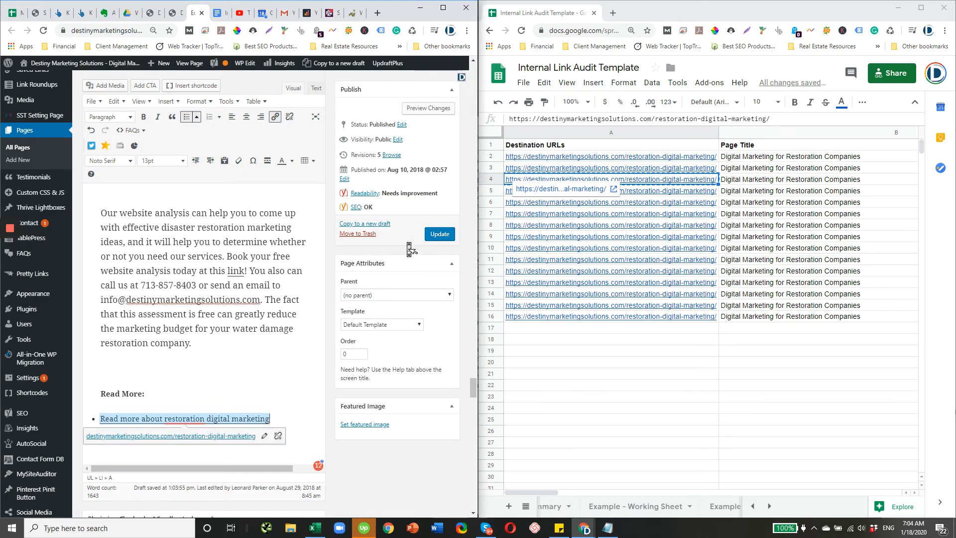
Save the water damage page and check the new "Read More:" section at the end of the live page
left_click(438, 236)
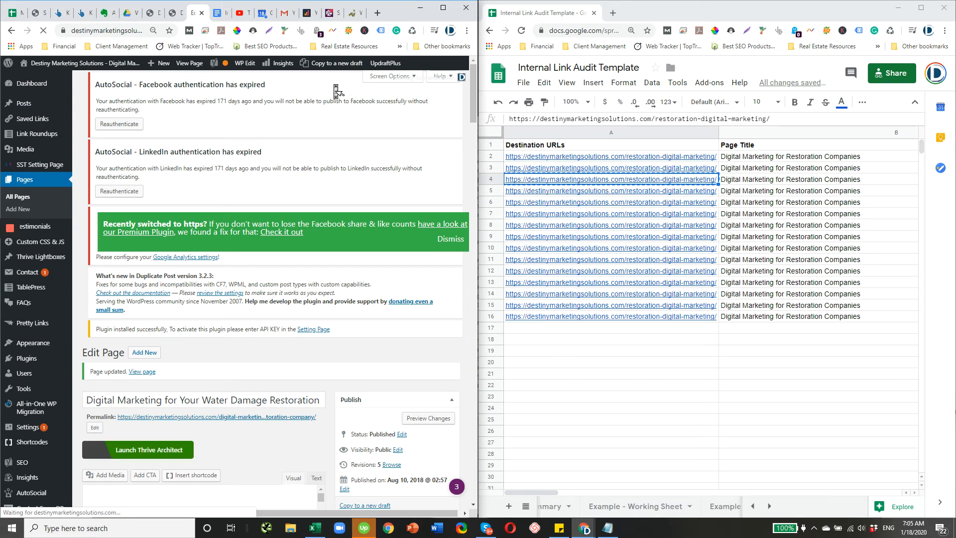
left_click(175, 15)
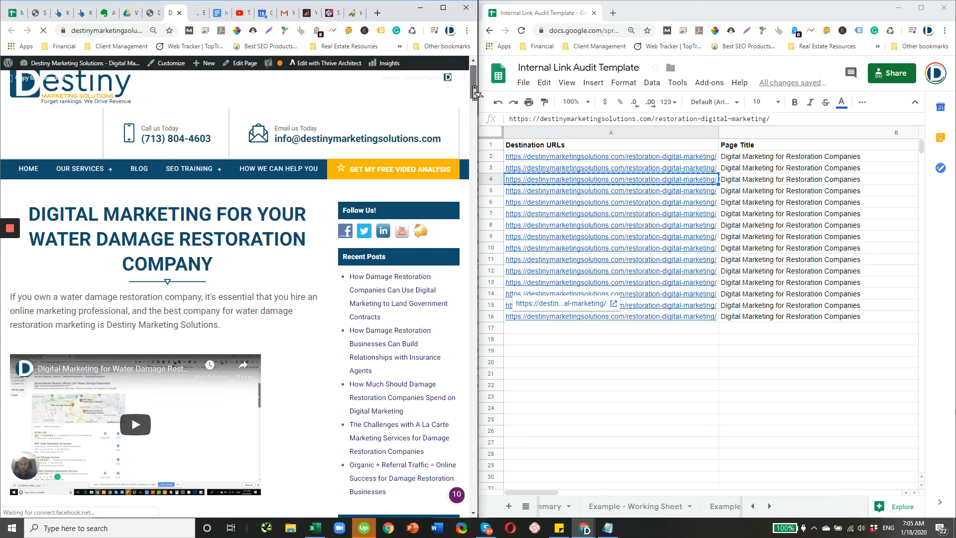
left_click_drag(475, 92, 486, 478)
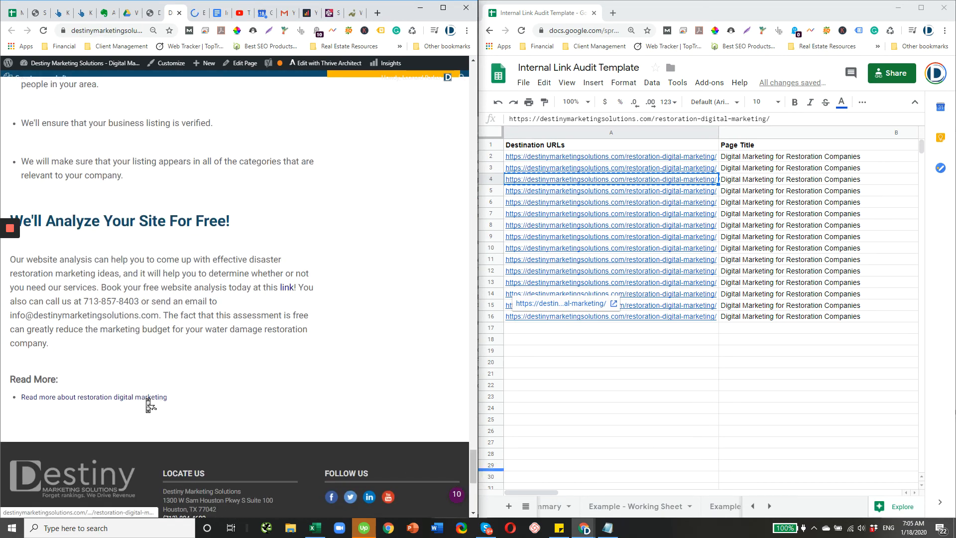
Follow the live "Read more about restoration digital marketing" link to check its destination page, and return to the water damage page
left_click(148, 401)
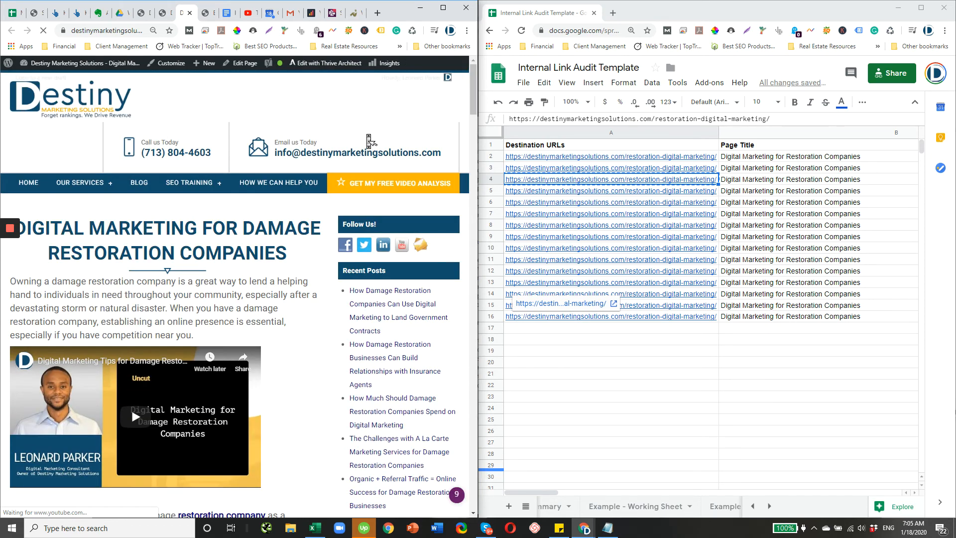
mouse_move(474, 87)
left_mouse_down()
mouse_move(474, 103)
mouse_move(474, 87)
left_mouse_up()
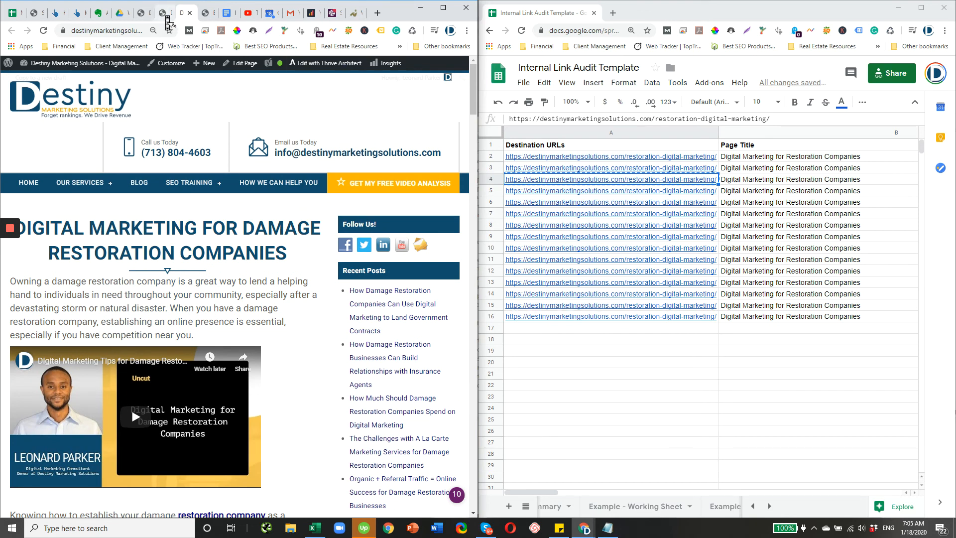
left_click(167, 16)
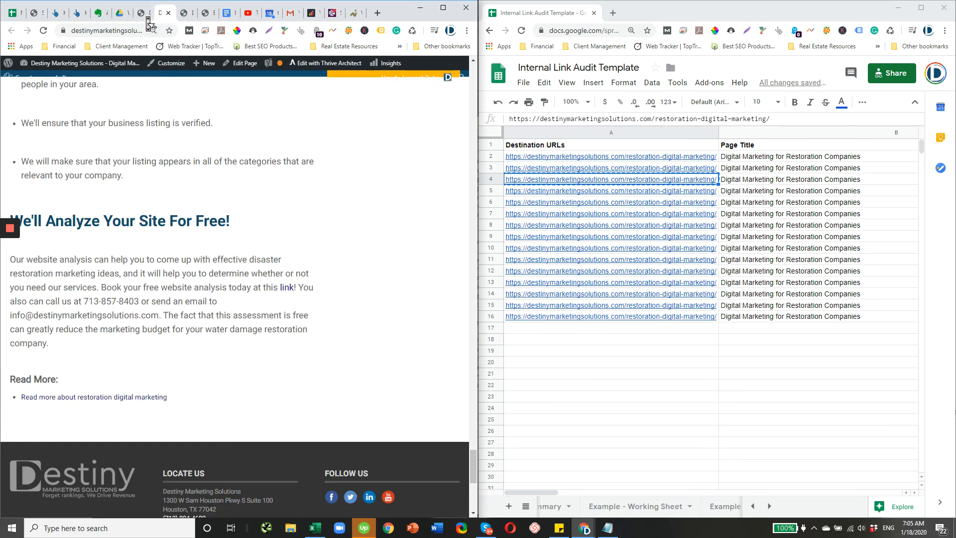
Add a second bullet, "Read about Digital Marketing for Restoration Companies", under "Read More:" in the water damage page's editor
left_click(204, 13)
scroll(265, 292, "down", 15)
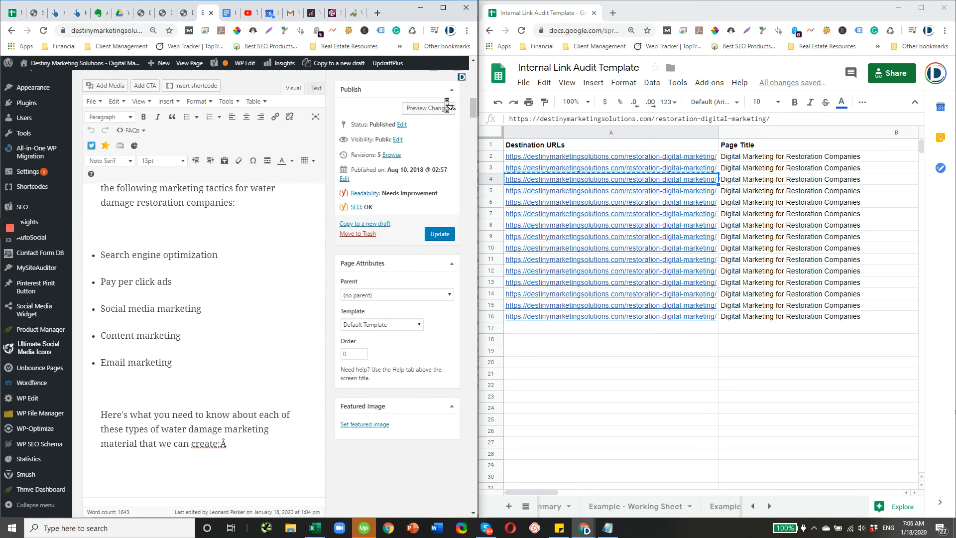
left_click_drag(473, 110, 483, 415)
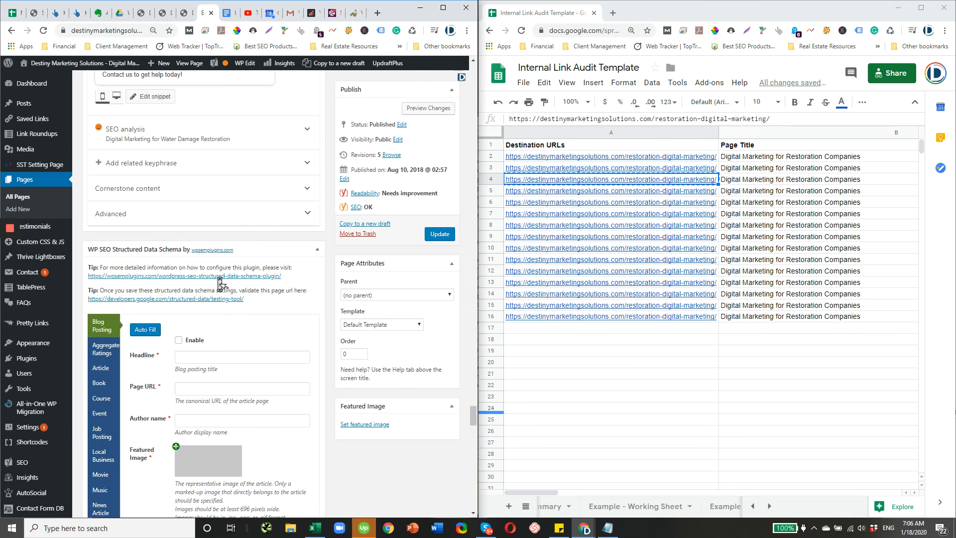
scroll(219, 284, "up", 6)
scroll(219, 284, "up", 4)
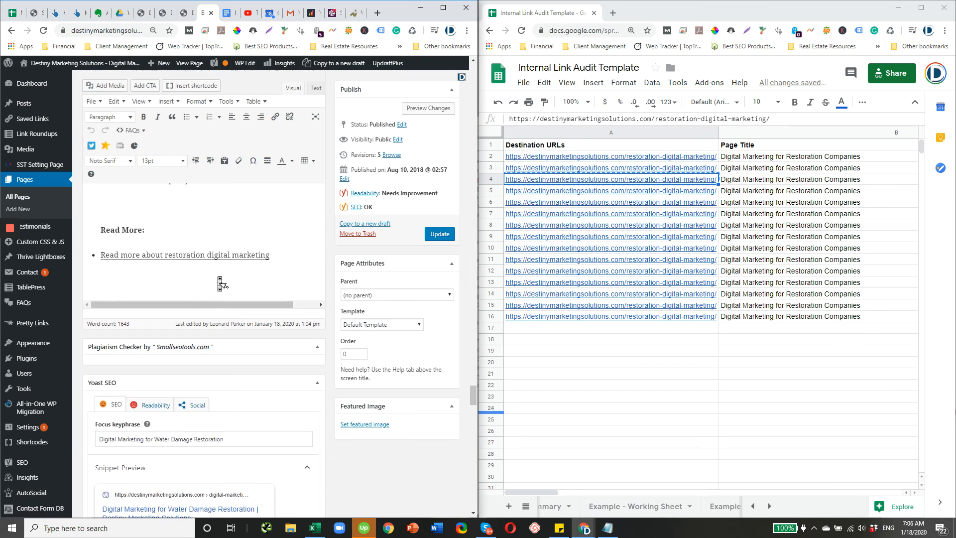
left_click(289, 290)
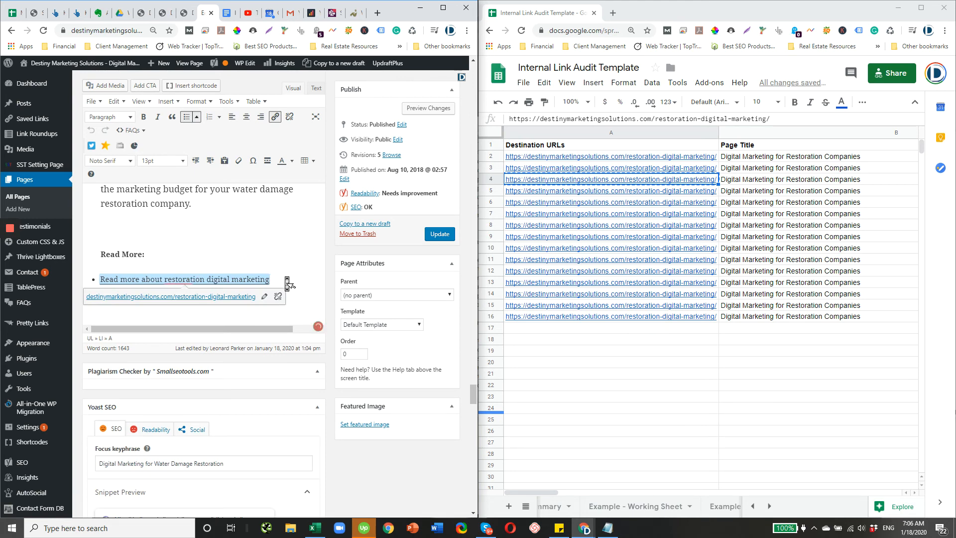
key("Return")
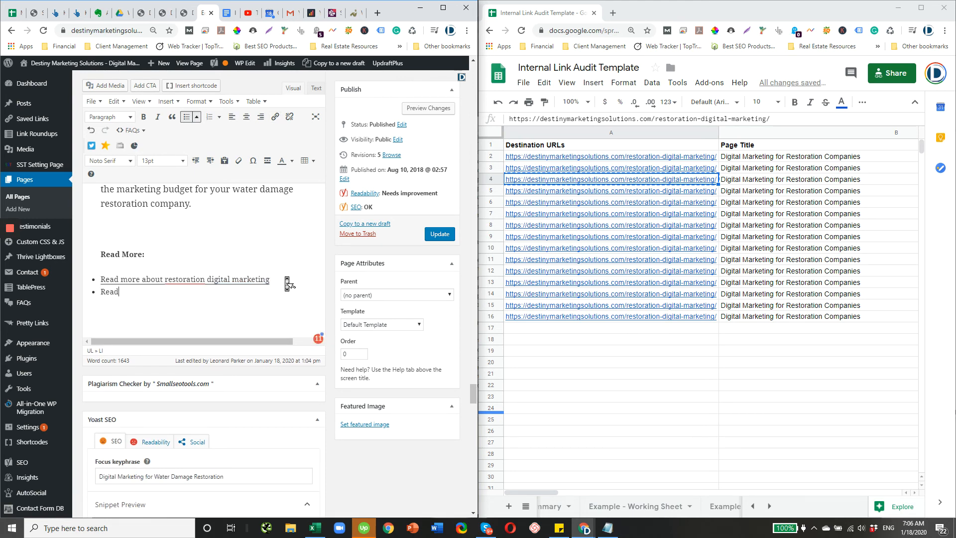
type("Read")
left_click_drag(529, 498, 763, 505)
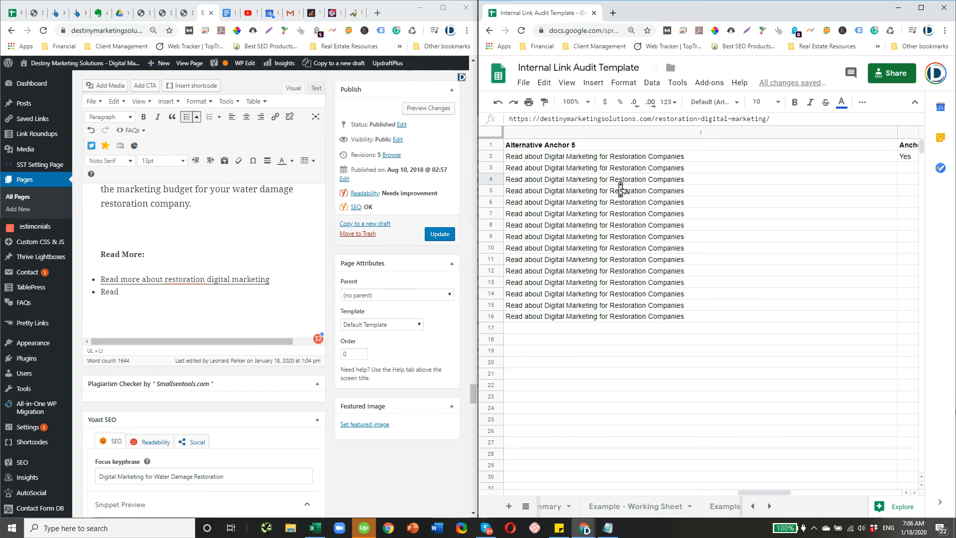
left_click(145, 299)
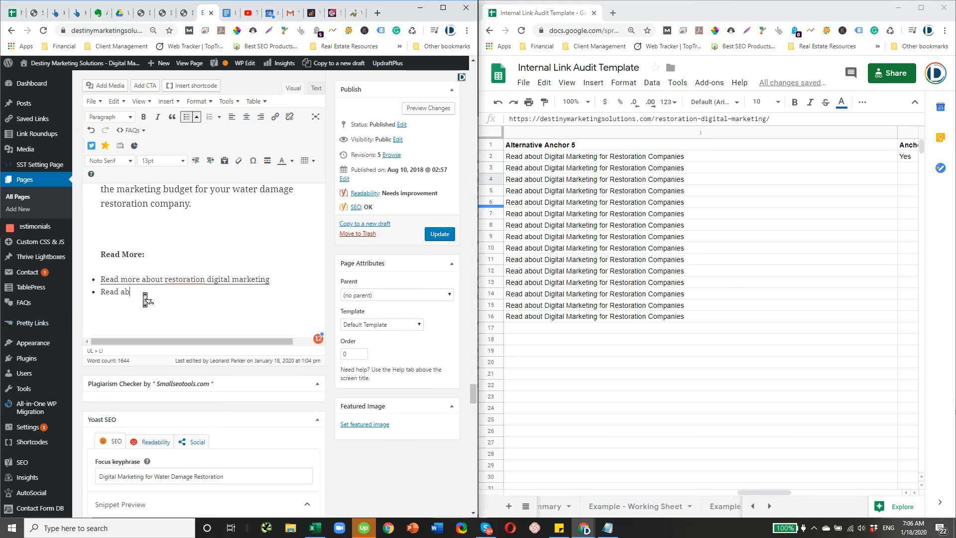
type("about Digital Marketing for Restoration Companies")
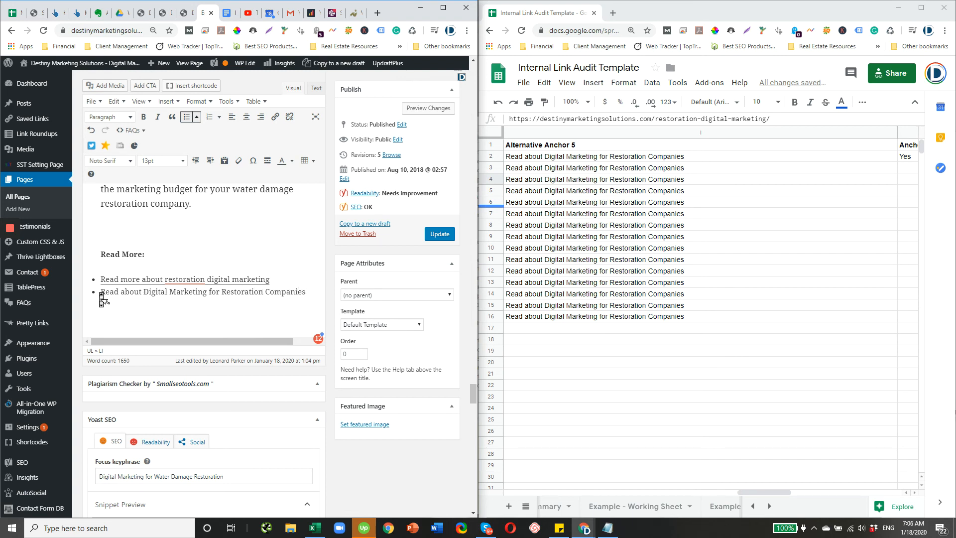
Delete the second bullet, "Read about Digital Marketing for Restoration Companies", from the "Read More:" list
left_click_drag(103, 299, 309, 296)
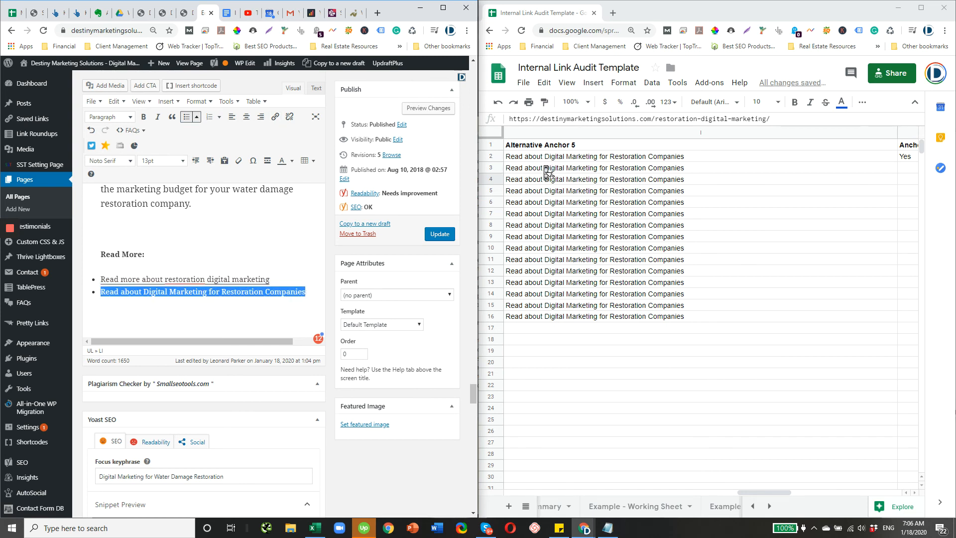
left_click(273, 255)
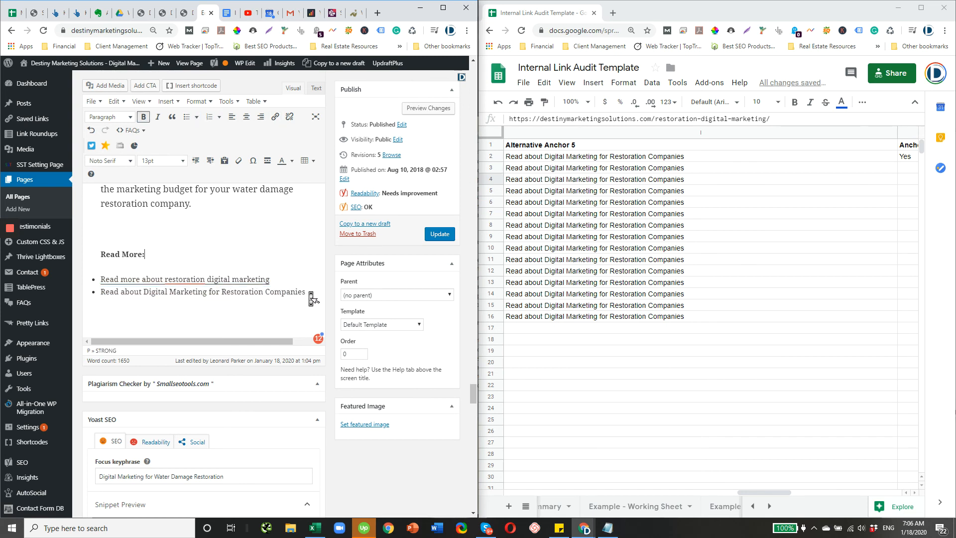
left_click(312, 299)
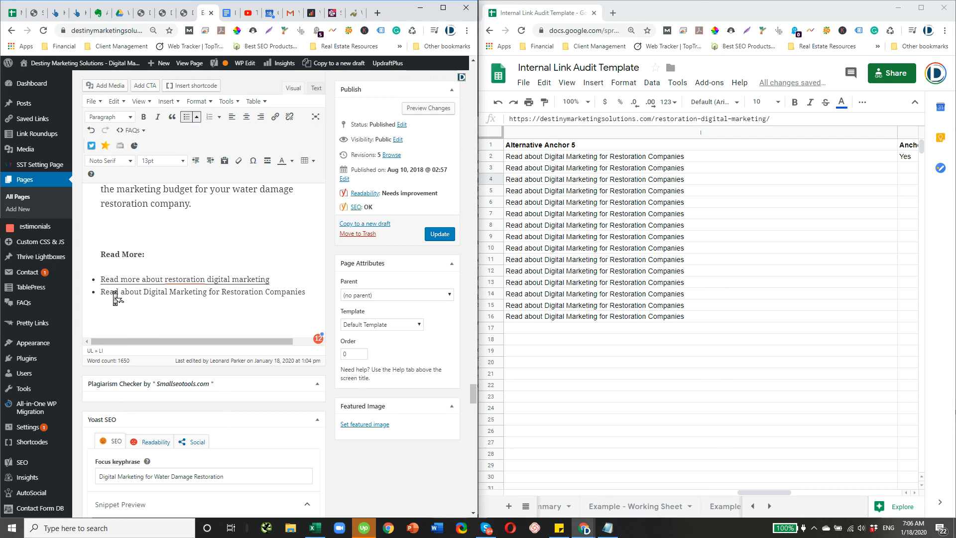
left_click_drag(103, 298, 307, 298)
key("BackSpace")
key("BackSpace")
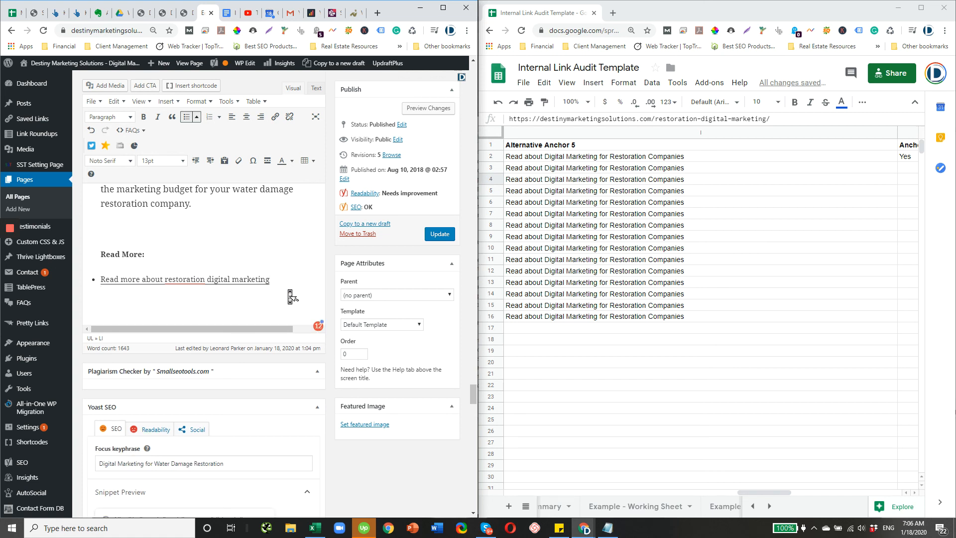
Review the alternative anchor text columns in row 6 of the audit sheet, going back from Alternative Anchor 5
left_click(721, 240)
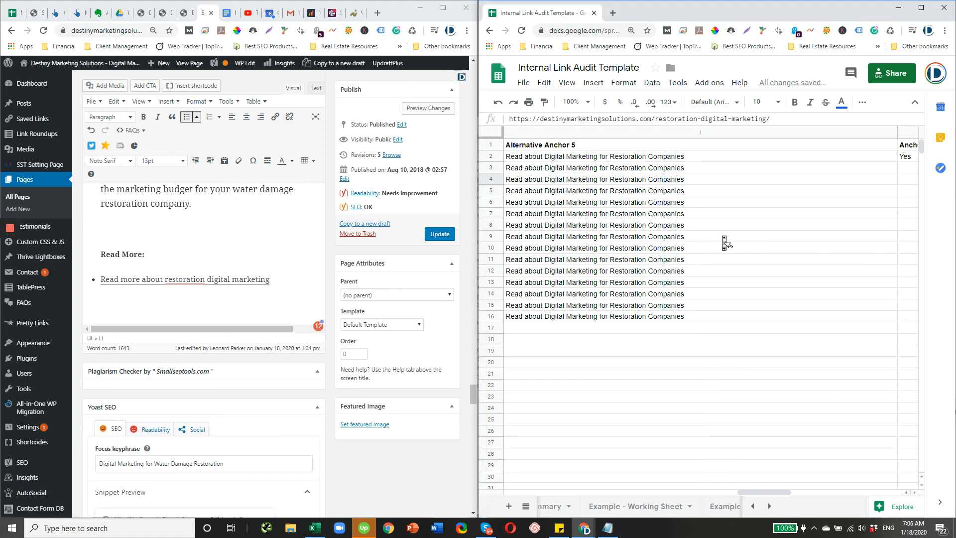
left_click(724, 240)
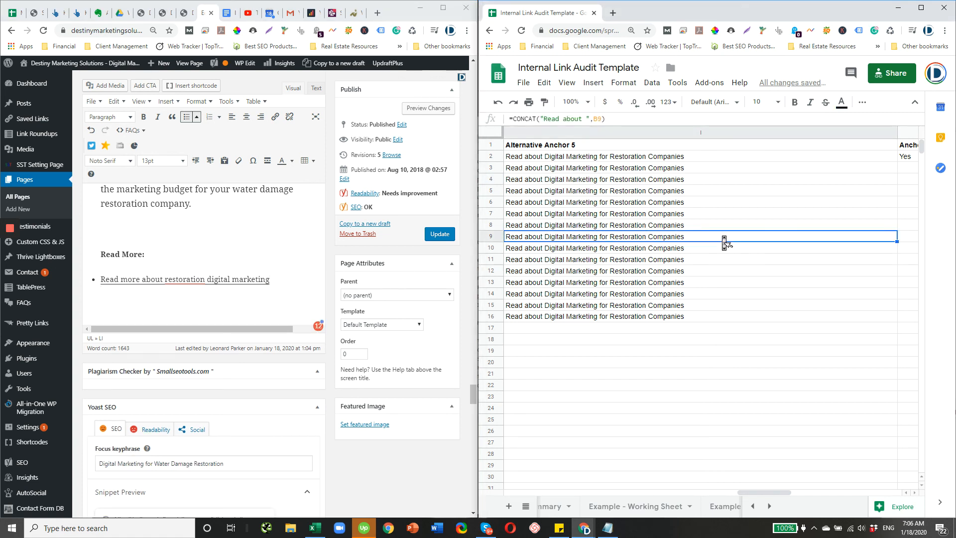
left_click(679, 207)
key("Left")
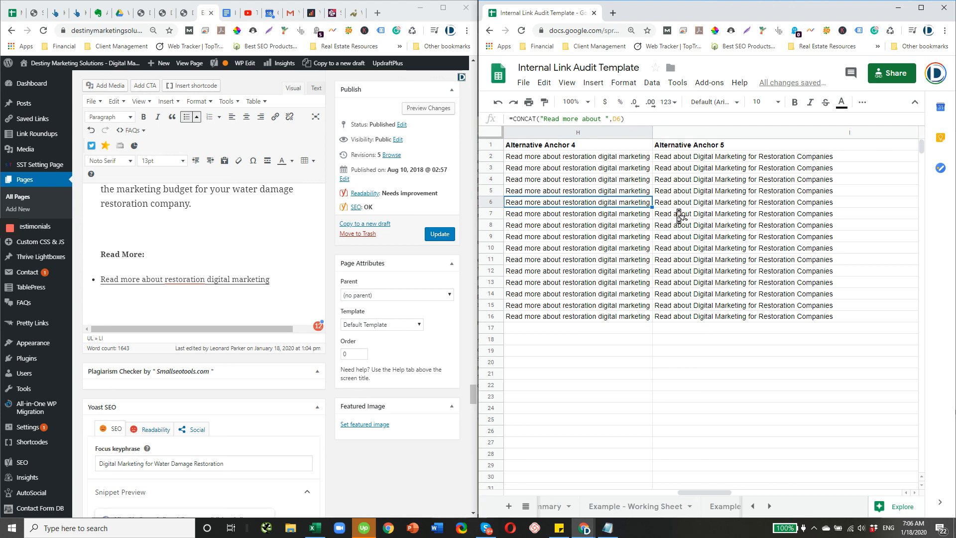
key("Left")
key("Left")
key("Left")
key("Left")
key("Left")
key("Left")
key("Left")
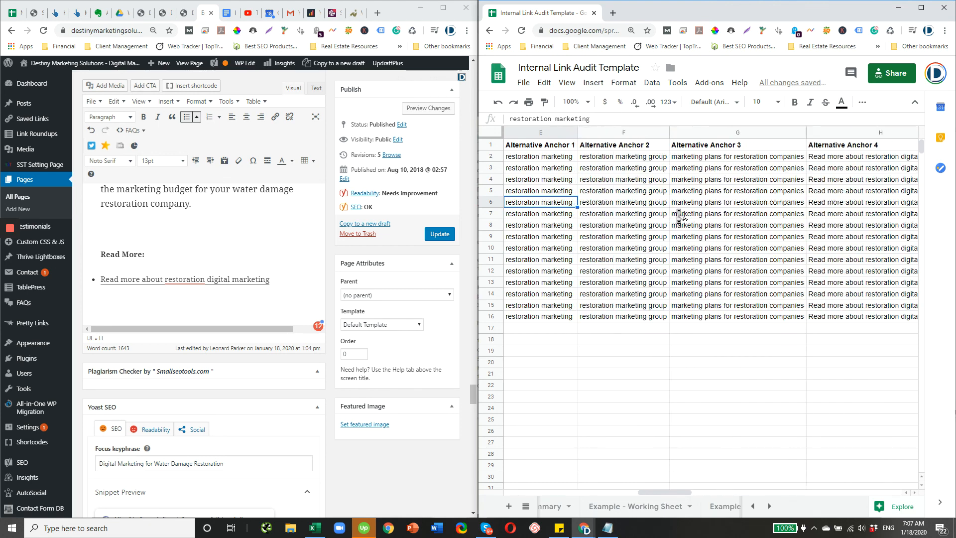